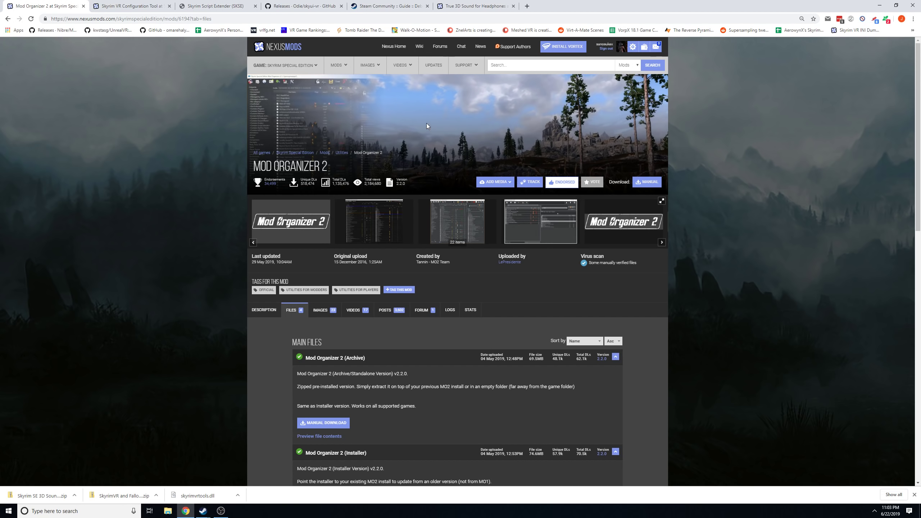
Review the Steam guide's sections on disabling dynamic resolution and increasing supersampling, and close the guide.
left_click(390, 7)
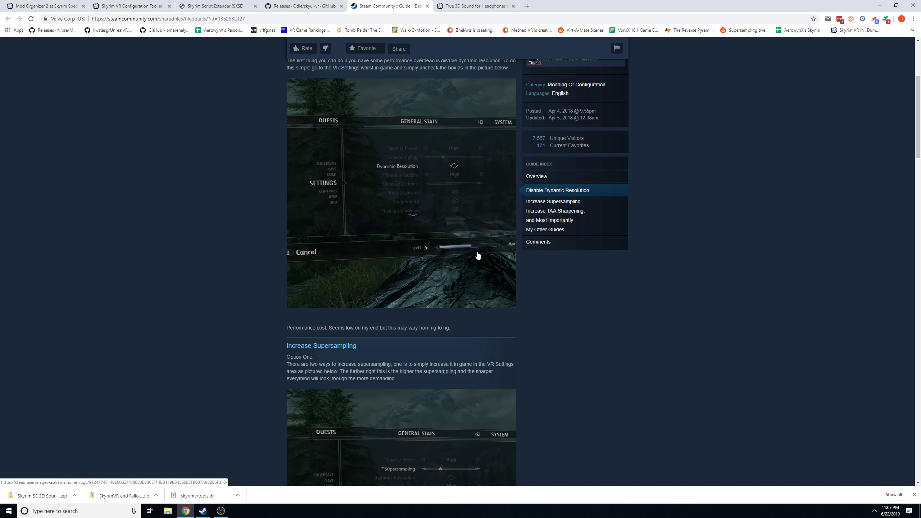
scroll(478, 255, "down", 1)
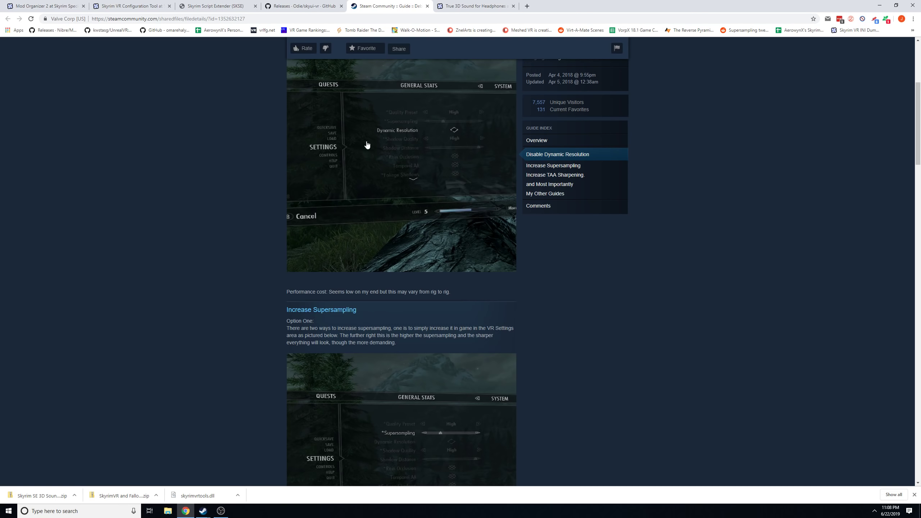
left_click(428, 6)
Download the Mod Organizer 2 (Installer) main file, version 2.2.0, from its Nexus Mods page and dismiss the download overlay.
left_click(67, 6)
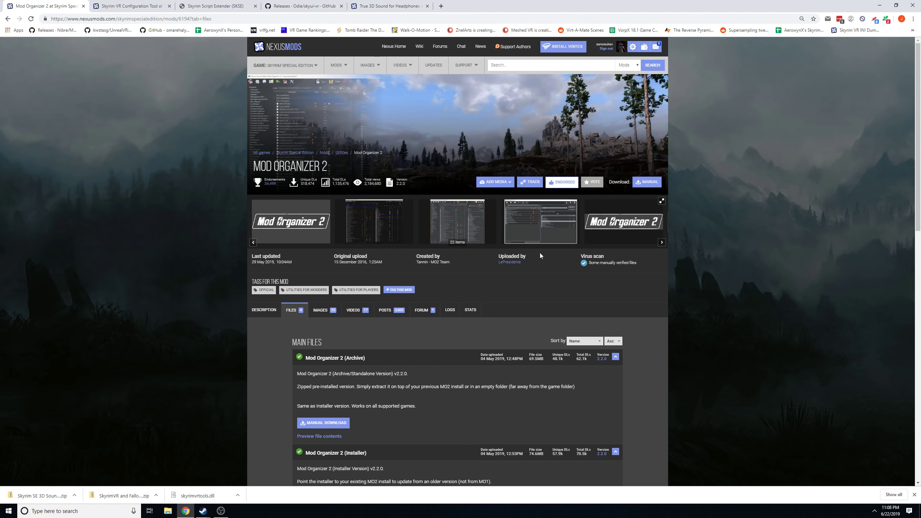
scroll(615, 245, "down", 3)
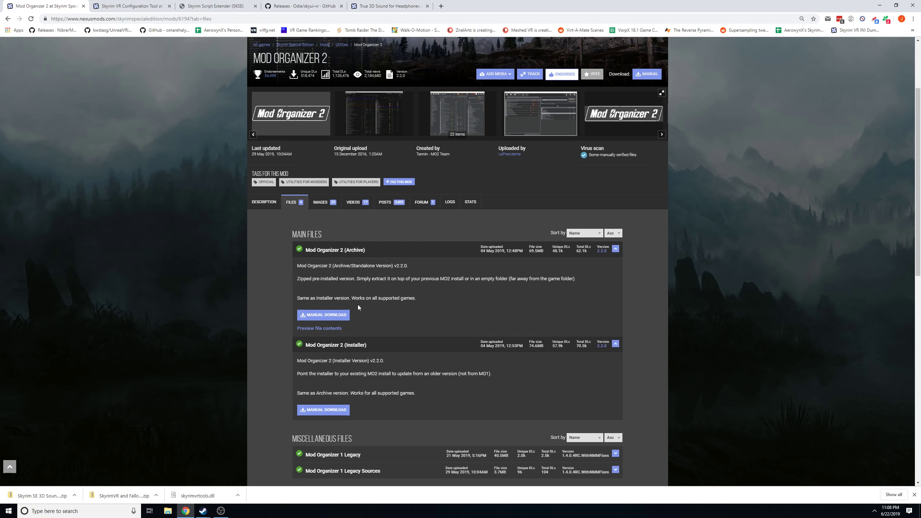
scroll(442, 250, "up", 3)
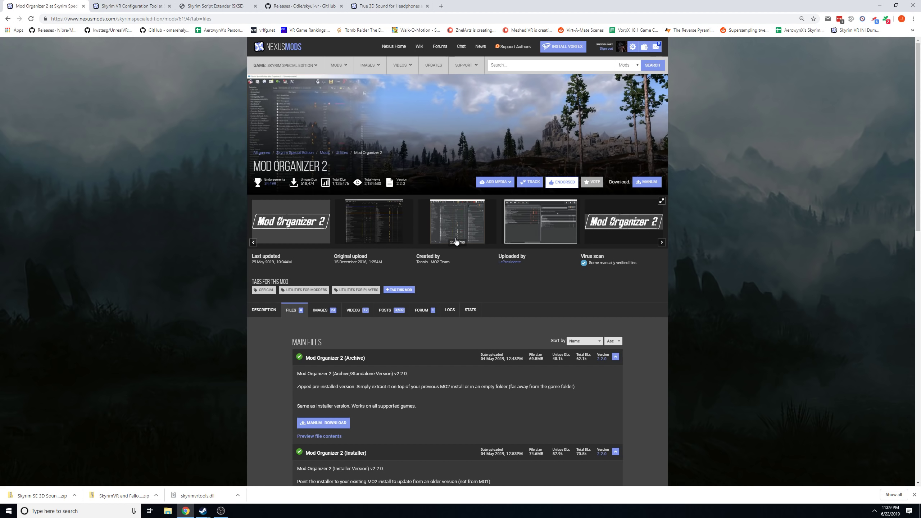
scroll(459, 241, "down", 2)
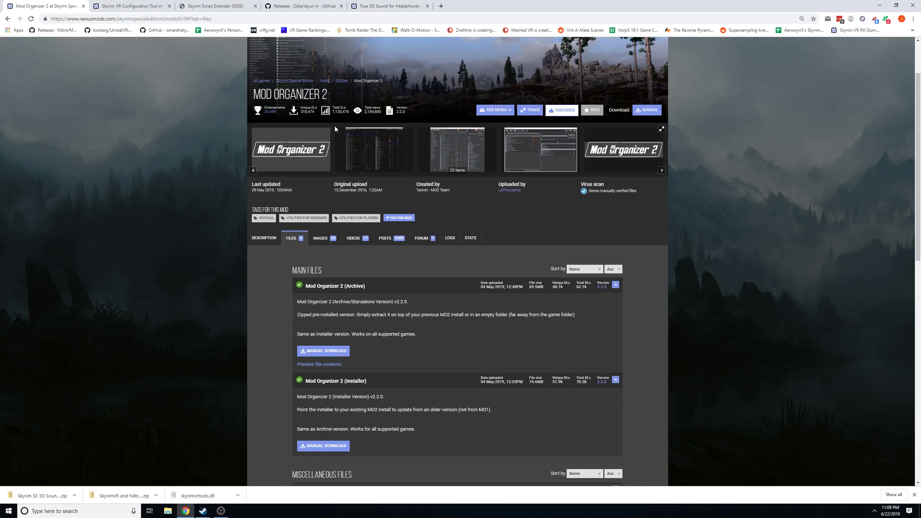
scroll(459, 230, "down", 4)
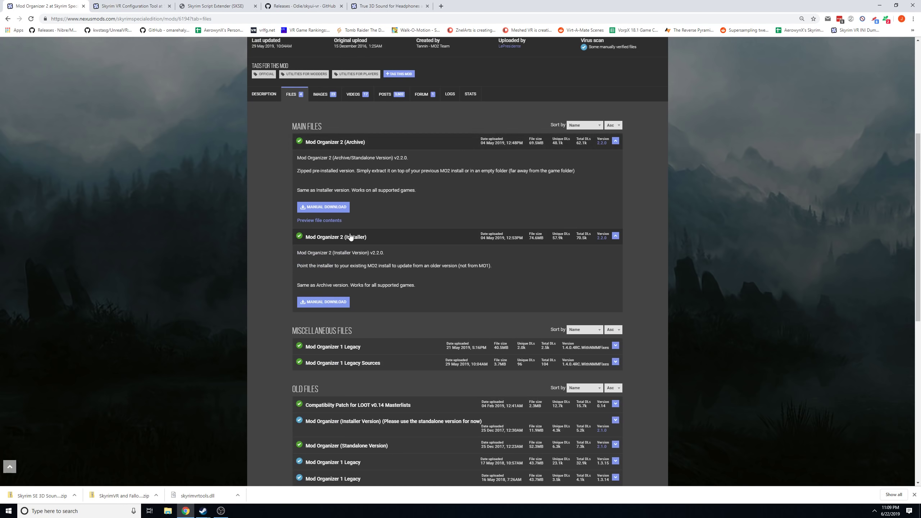
left_click(332, 302)
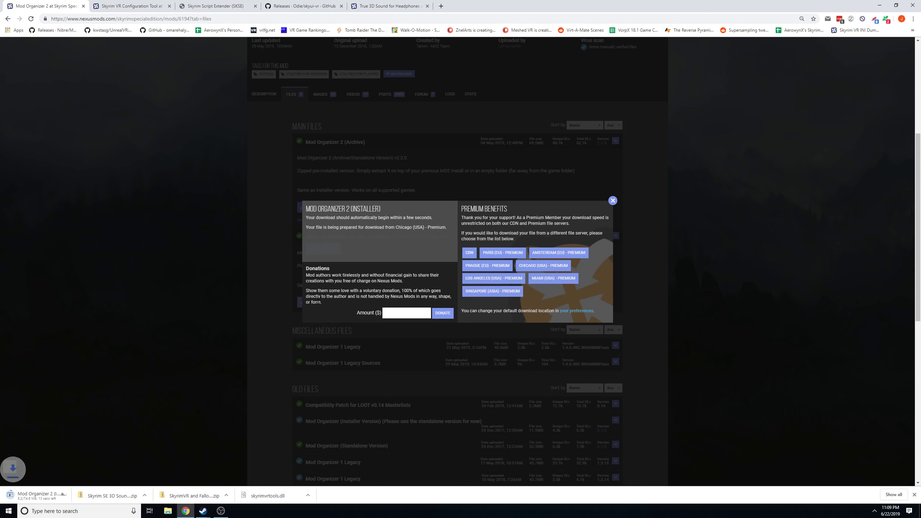
left_click(613, 201)
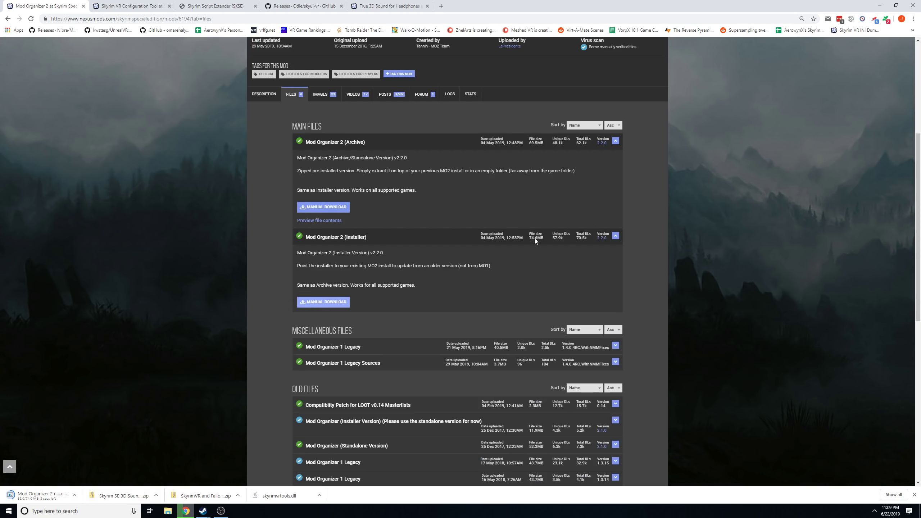
Run the Mod Organizer 2 installer from the guide folder in Downloads and accept the licence agreement.
left_click(168, 511)
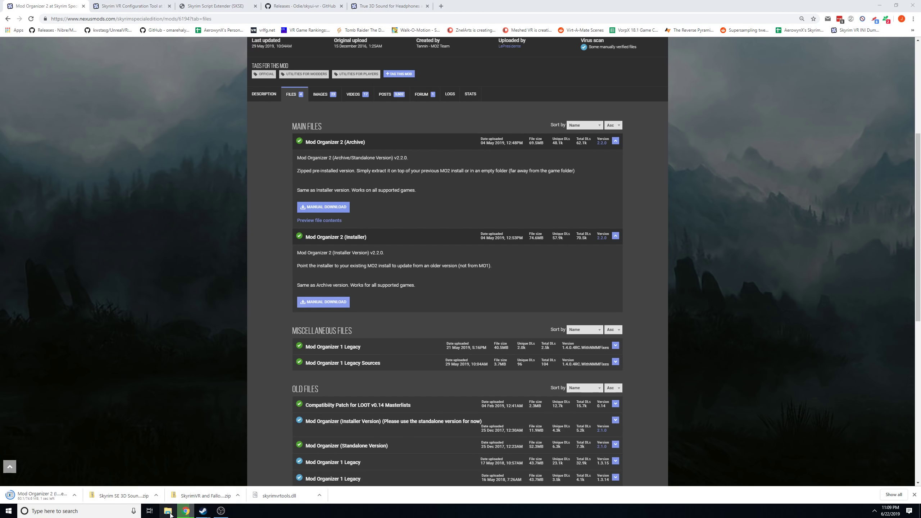
left_click(32, 115)
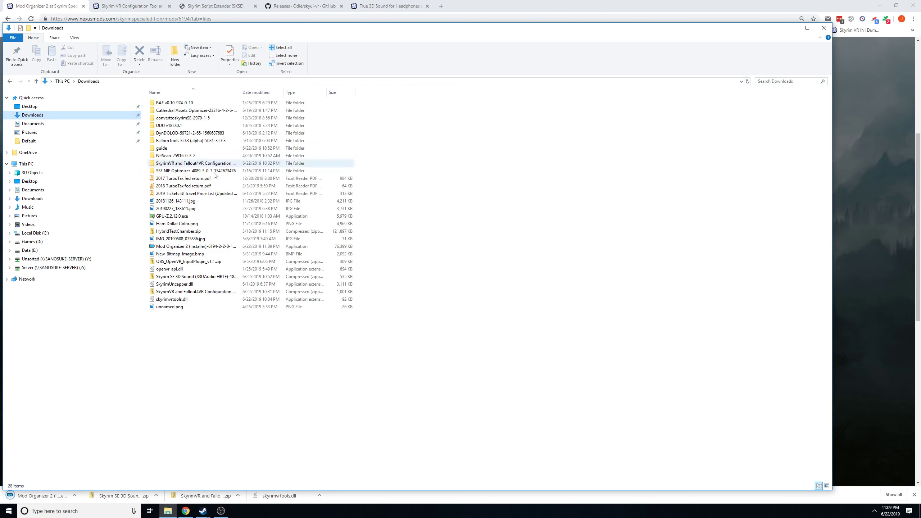
double_click(159, 148)
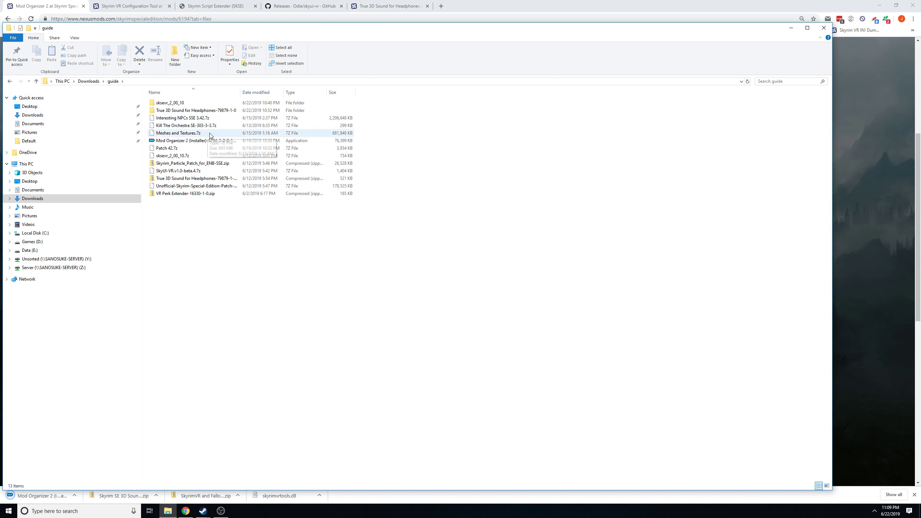
double_click(183, 140)
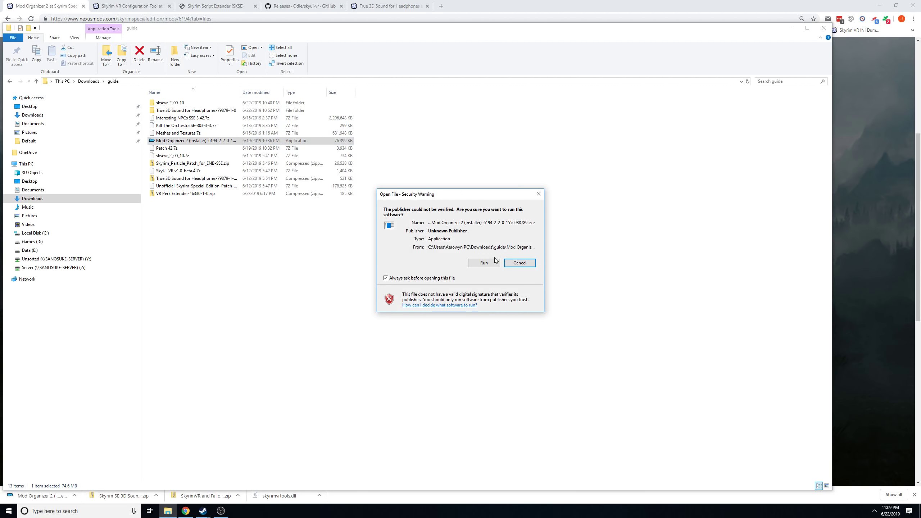
left_click(488, 261)
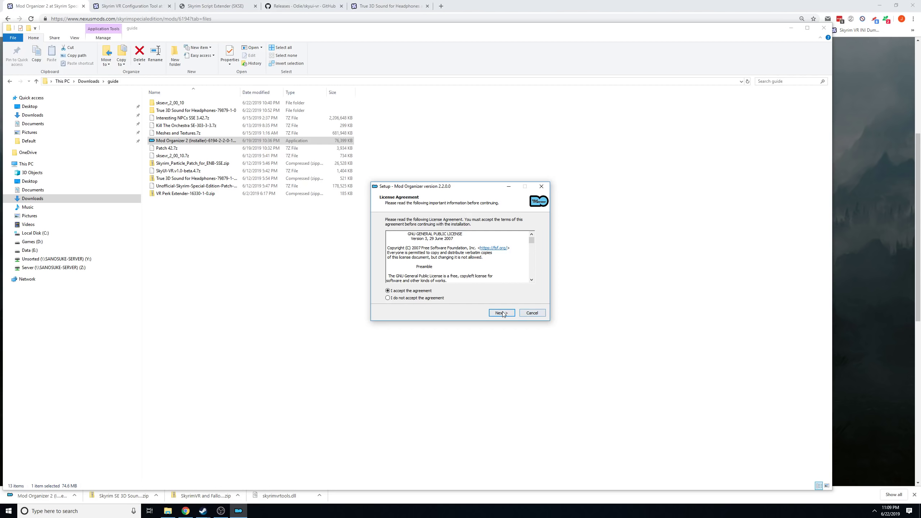
left_click(501, 313)
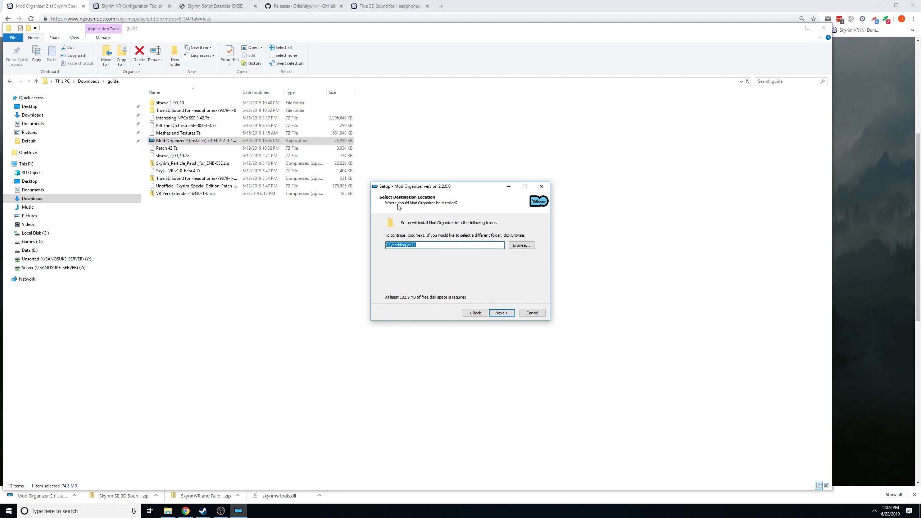
left_click_drag(419, 188, 400, 267)
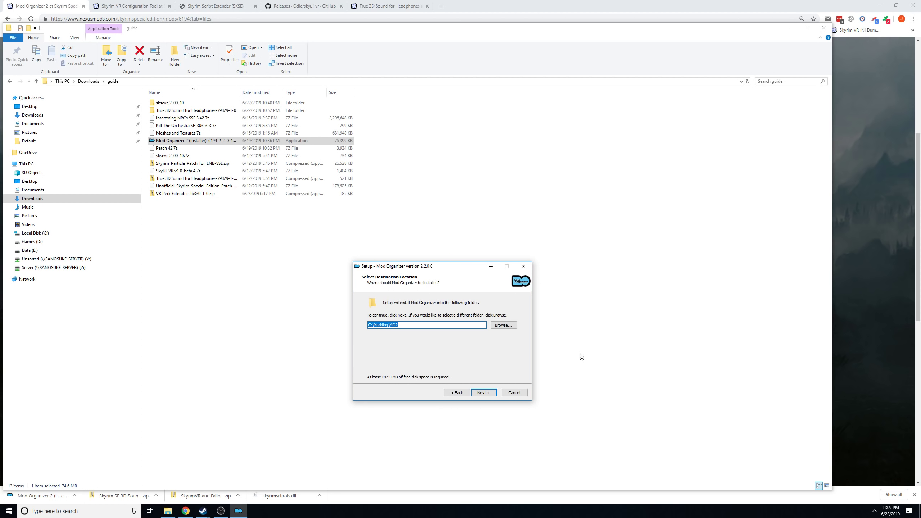
left_click(504, 325)
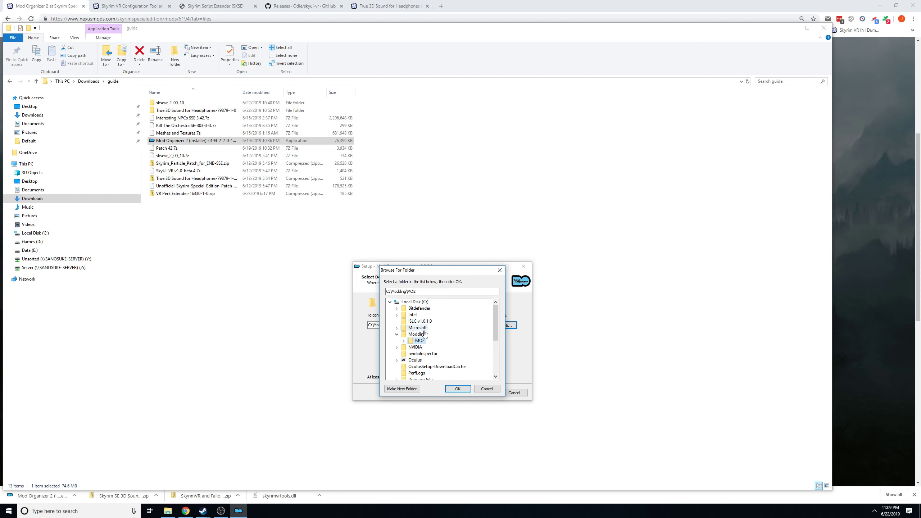
scroll(461, 341, "down", 2)
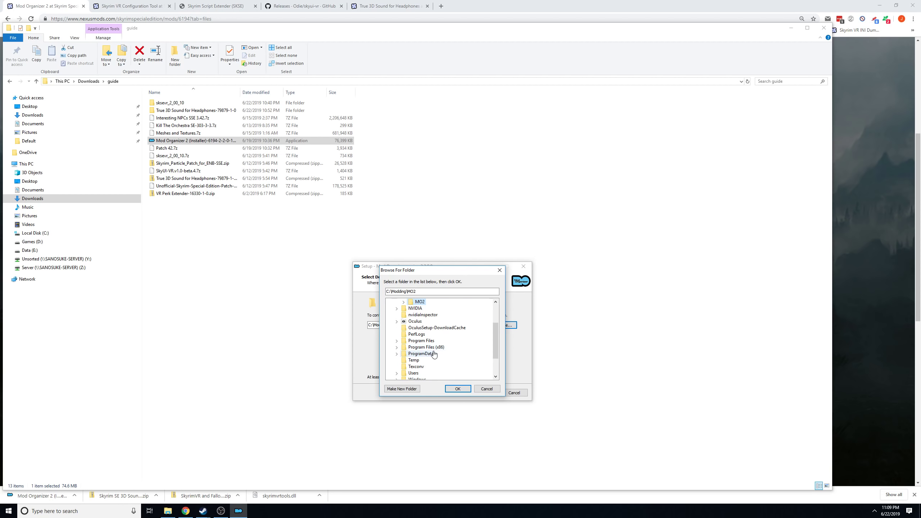
scroll(435, 352, "up", 2)
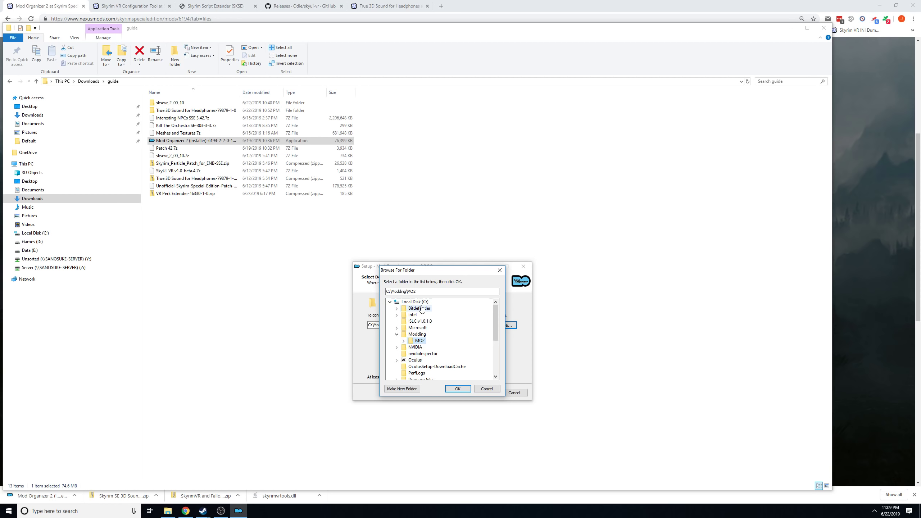
scroll(421, 309, "down", 4)
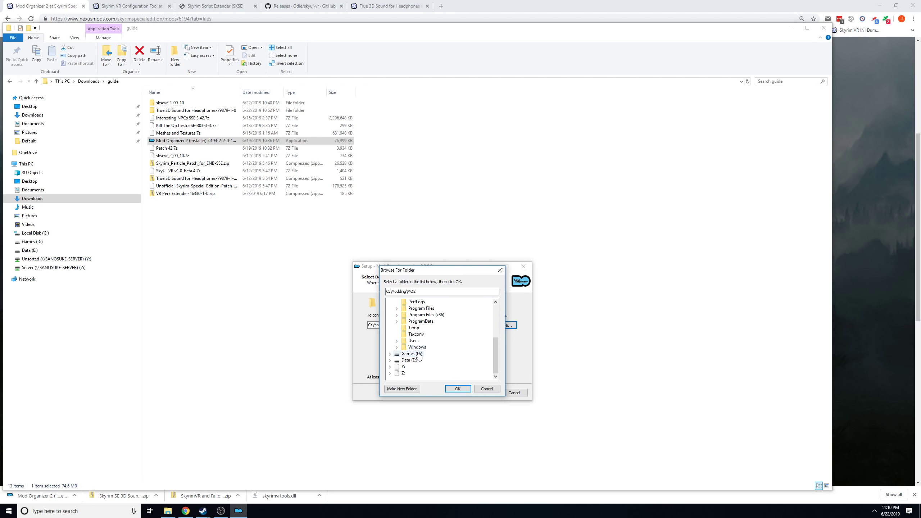
scroll(418, 356, "up", 4)
left_click(415, 301)
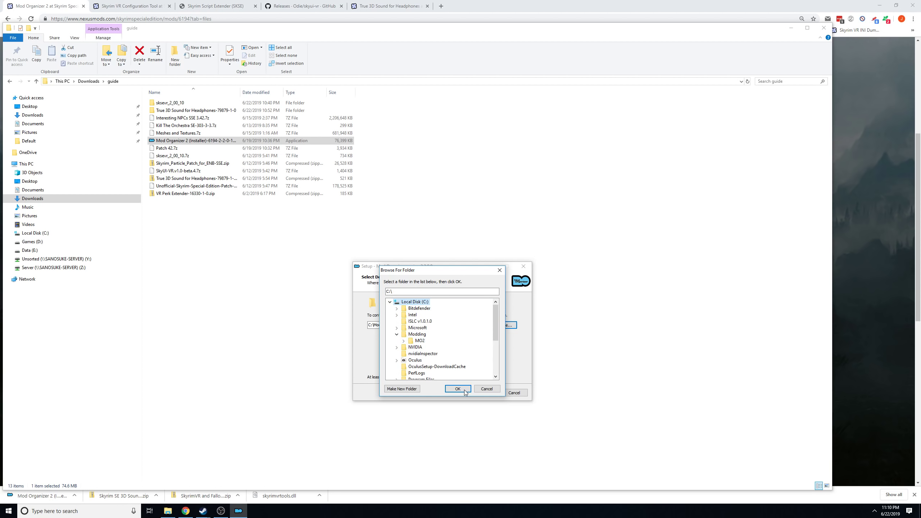
left_click(487, 389)
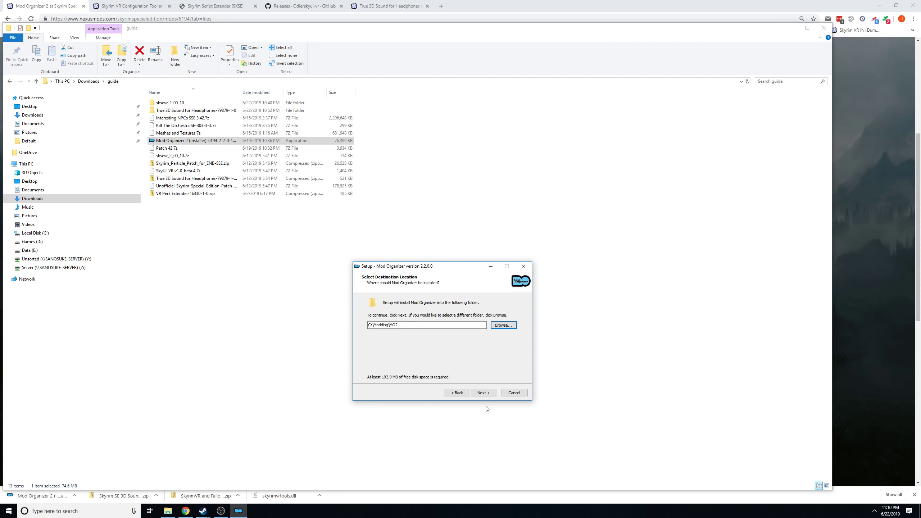
Review the setup with destination C:\Modding\MO2, Recommended Install and Start Menu folder Mod Organizer, and exit before installing.
left_click(484, 393)
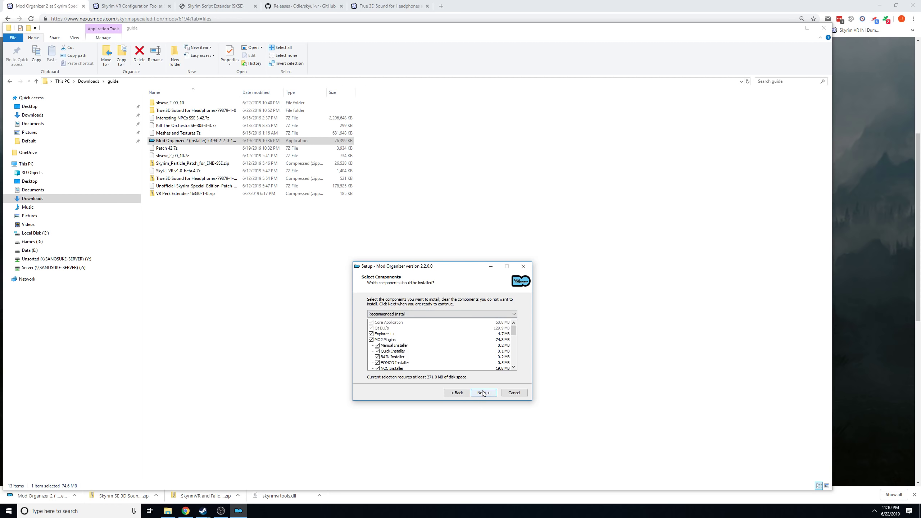
left_click(483, 393)
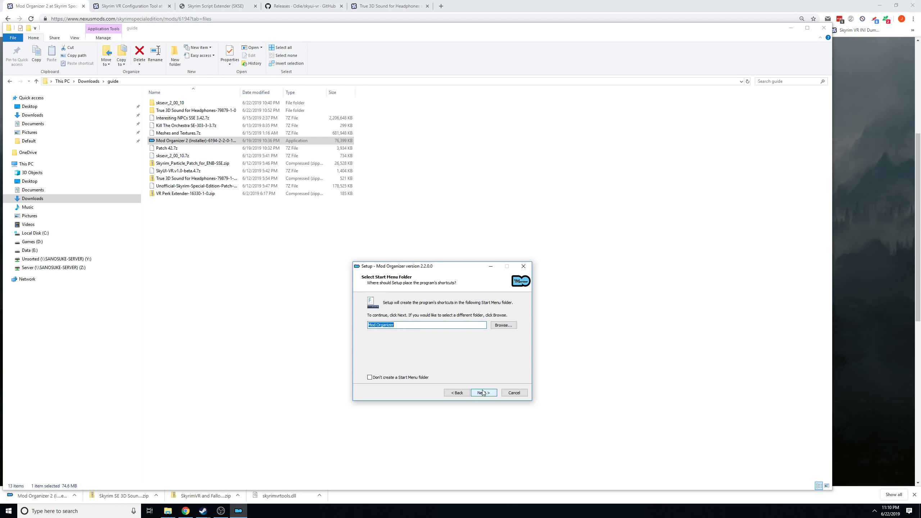
left_click(483, 393)
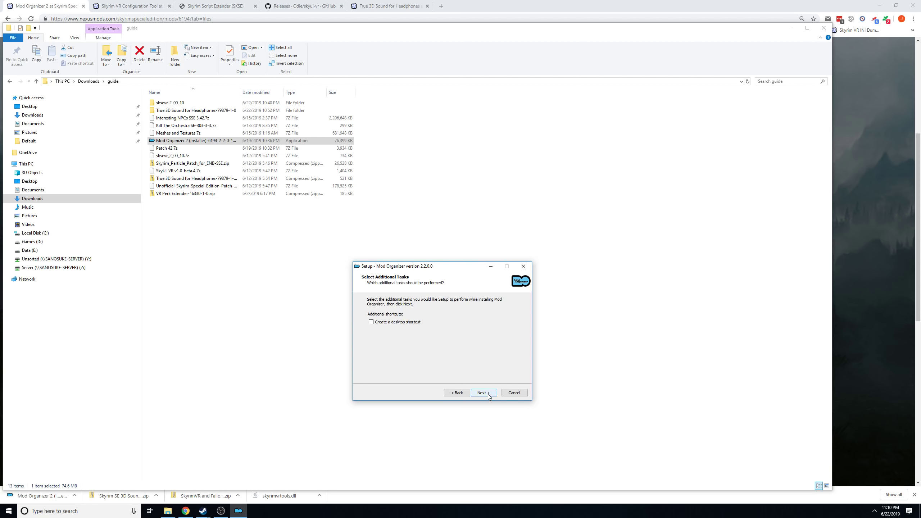
left_click(488, 394)
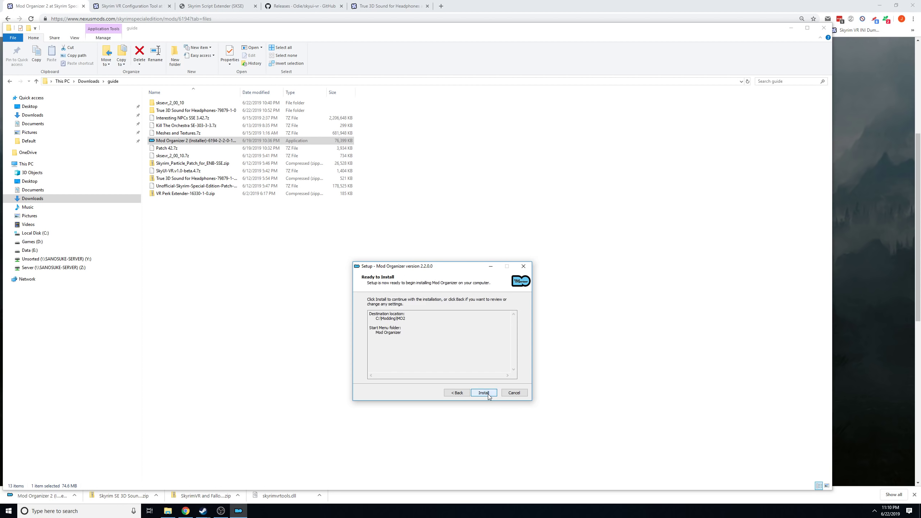
left_click(524, 393)
left_click(489, 290)
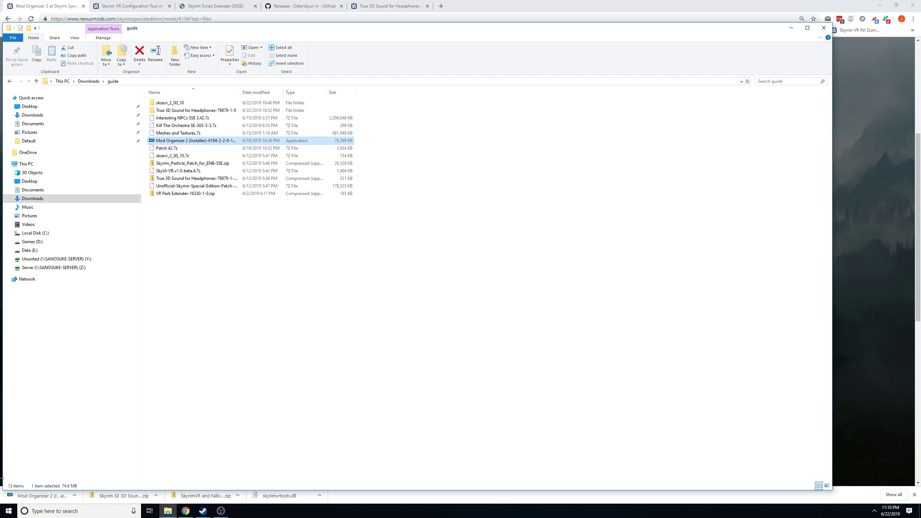
Launch the already installed Mod Organizer and restart it to reach the instance selection.
left_click(8, 511)
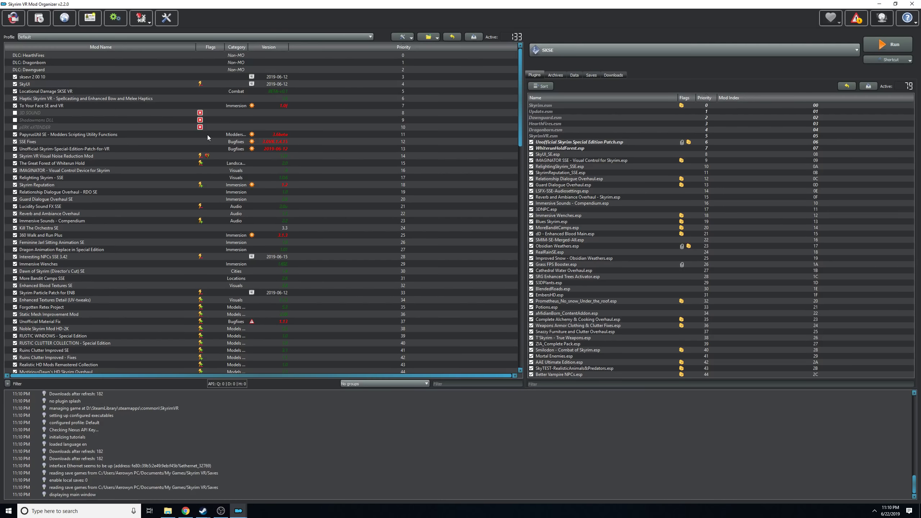
left_click(13, 18)
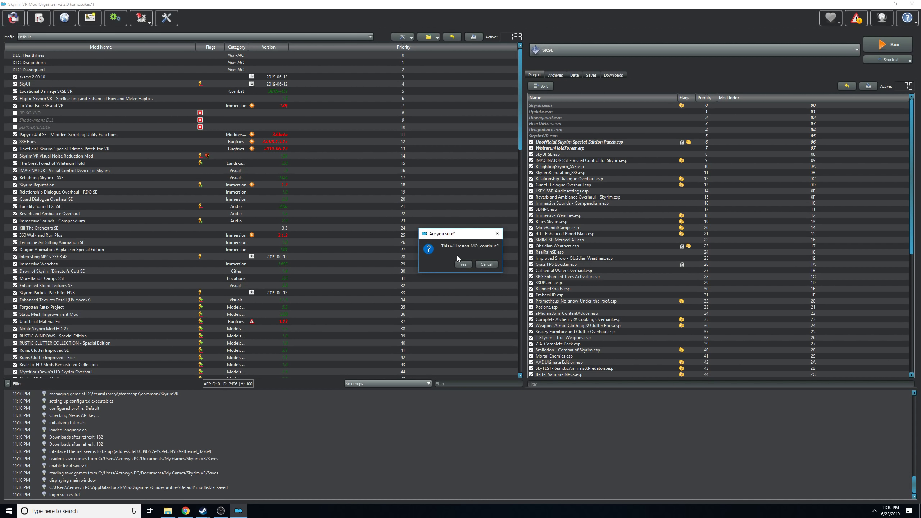
left_click(464, 264)
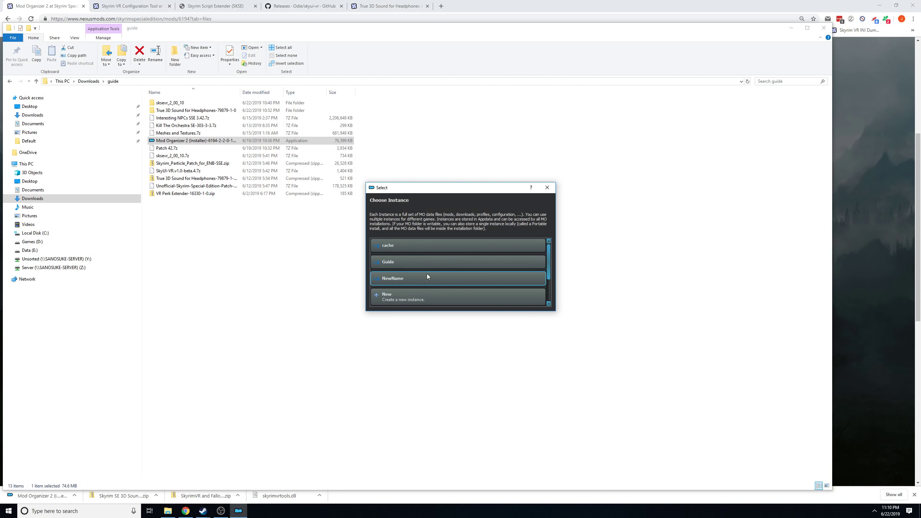
Create a new Mod Organizer instance named NewName14241.
left_click(411, 302)
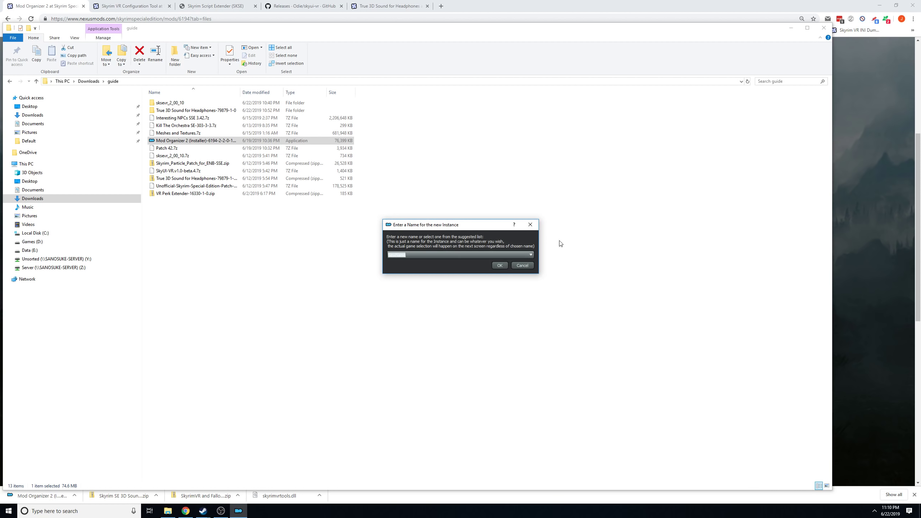
left_click(499, 265)
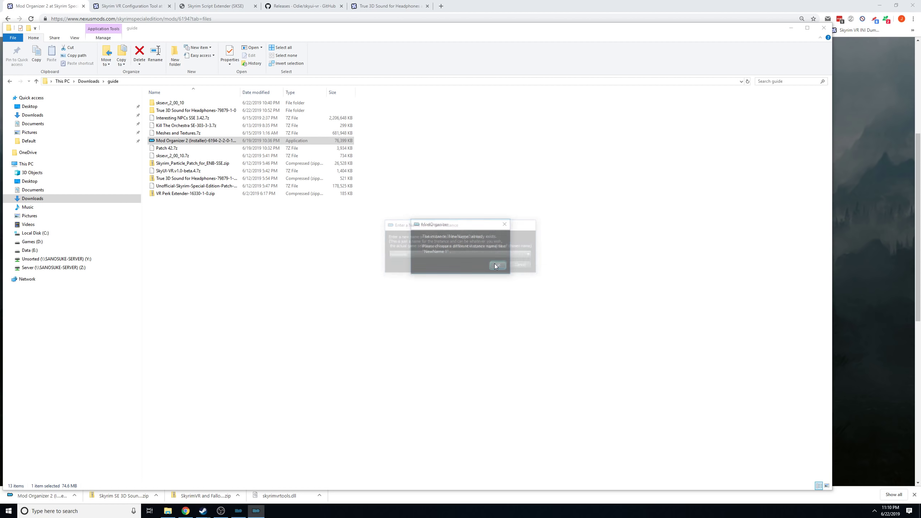
left_click(498, 267)
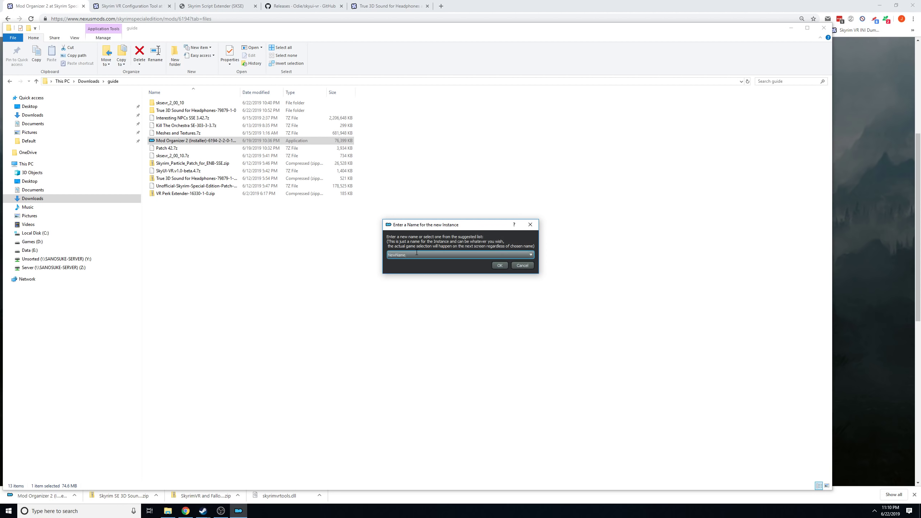
type("14241")
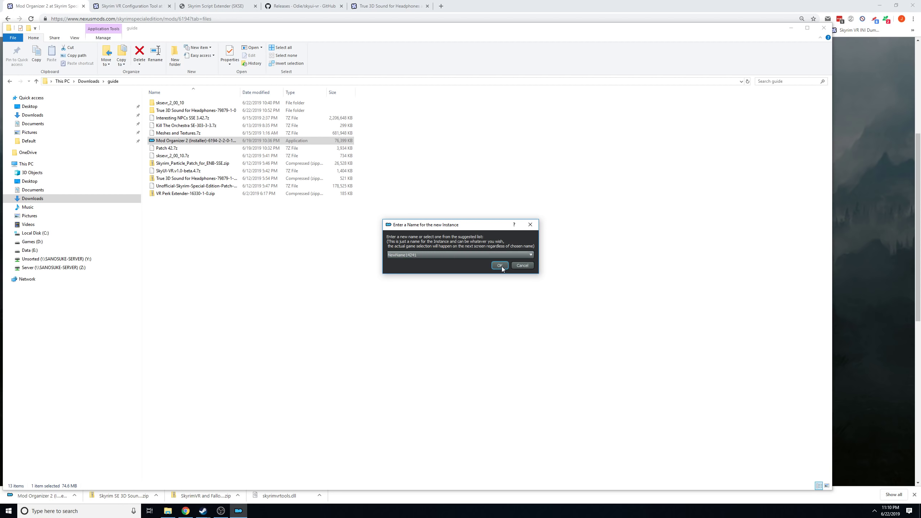
left_click(499, 265)
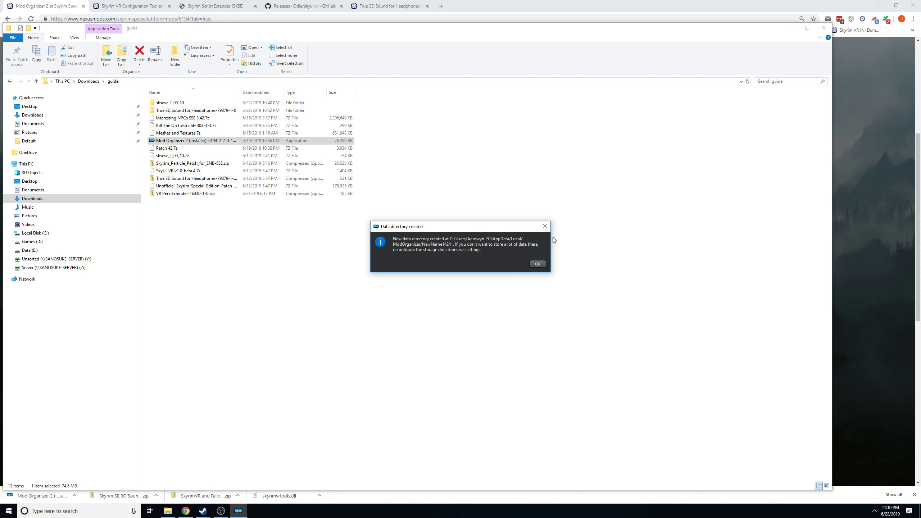
Choose Skyrim VR as the game to manage and decline the first-start tutorial.
left_click(543, 265)
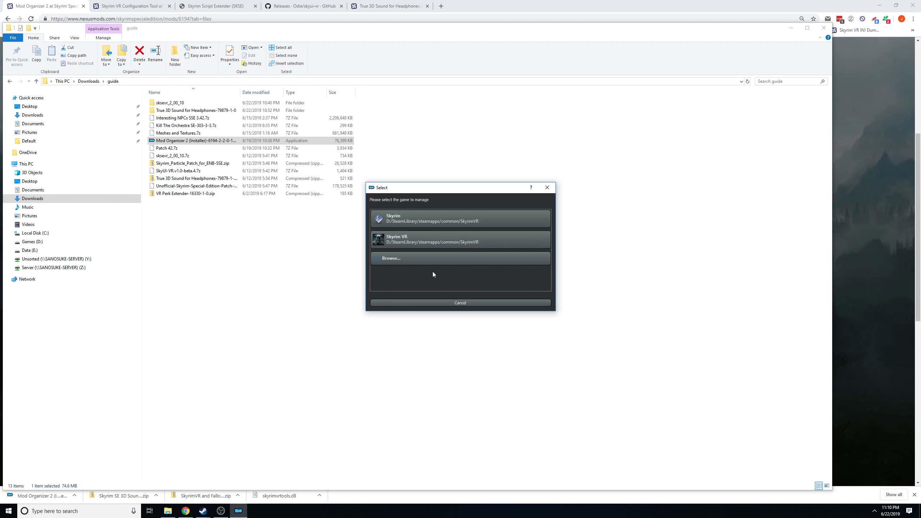
left_click(424, 239)
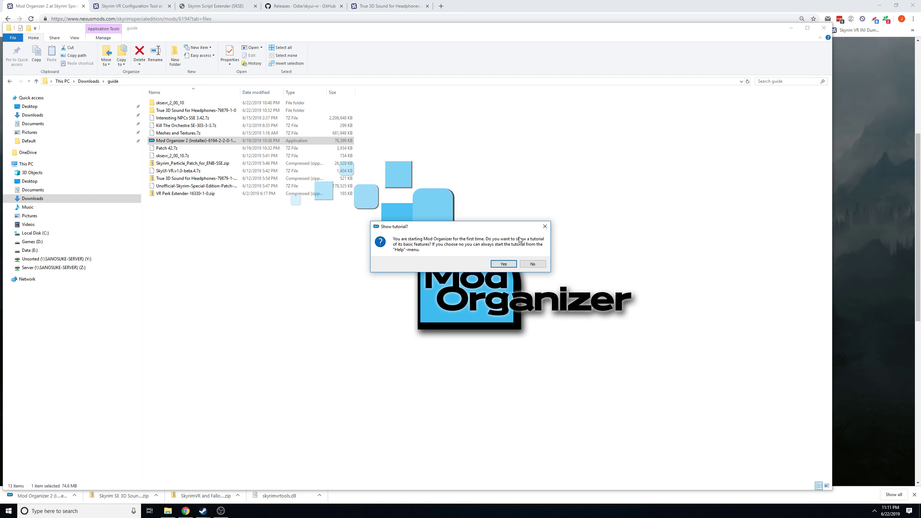
left_click(535, 265)
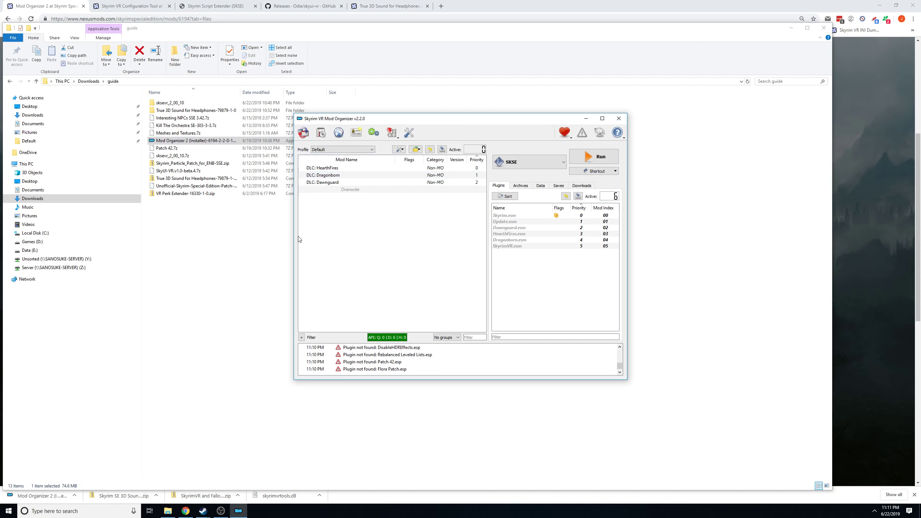
Set the Mod Organizer interface style to dark.qss and enlarge the main window.
left_click_drag(292, 237, 69, 236)
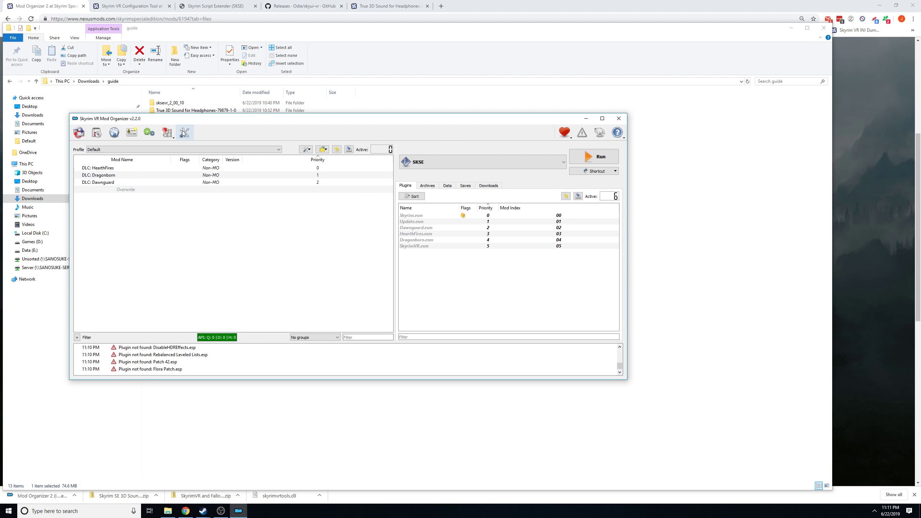
left_click_drag(218, 115, 228, 79)
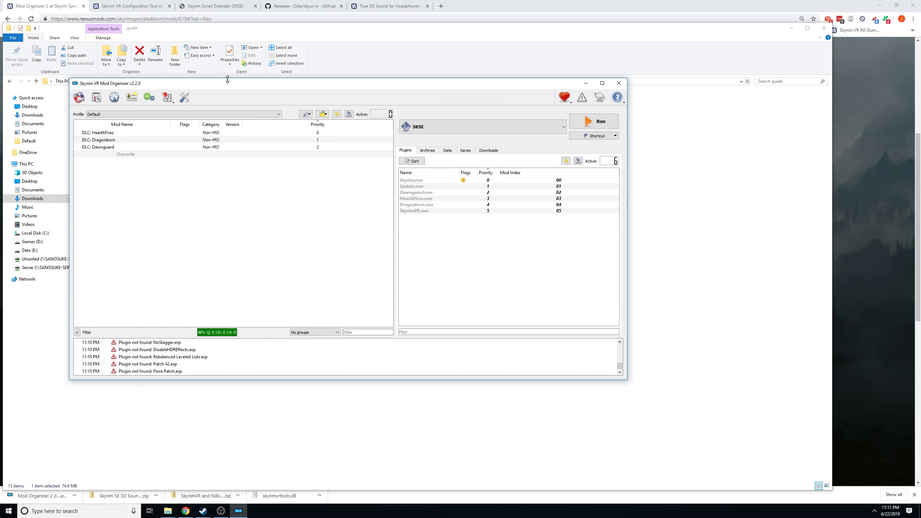
left_click(185, 100)
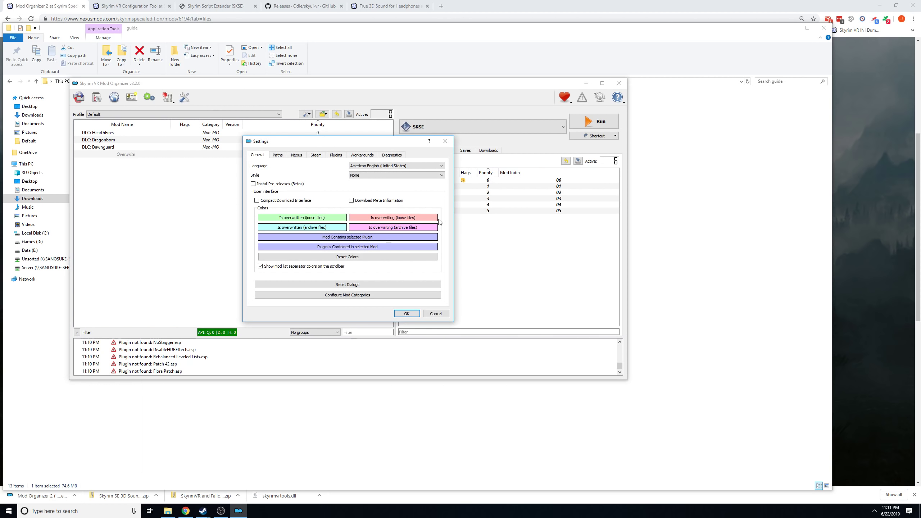
left_click(372, 176)
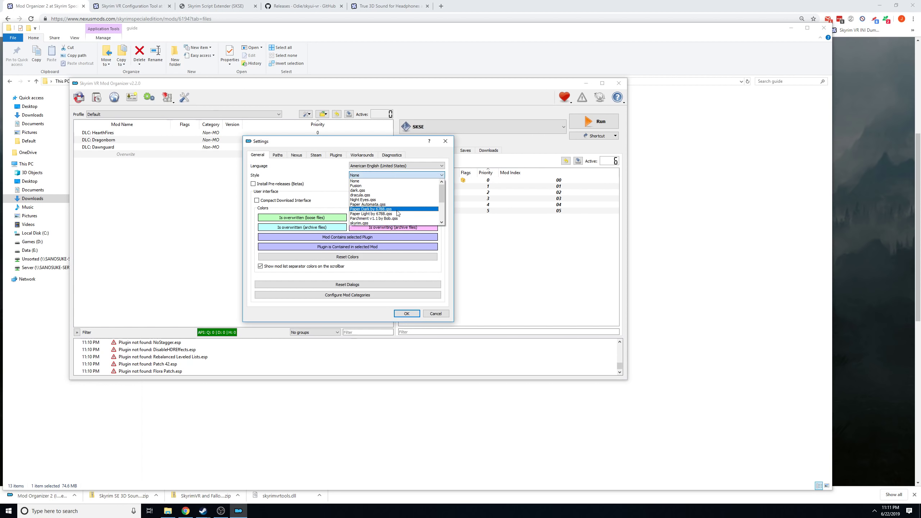
scroll(387, 196, "down", 3)
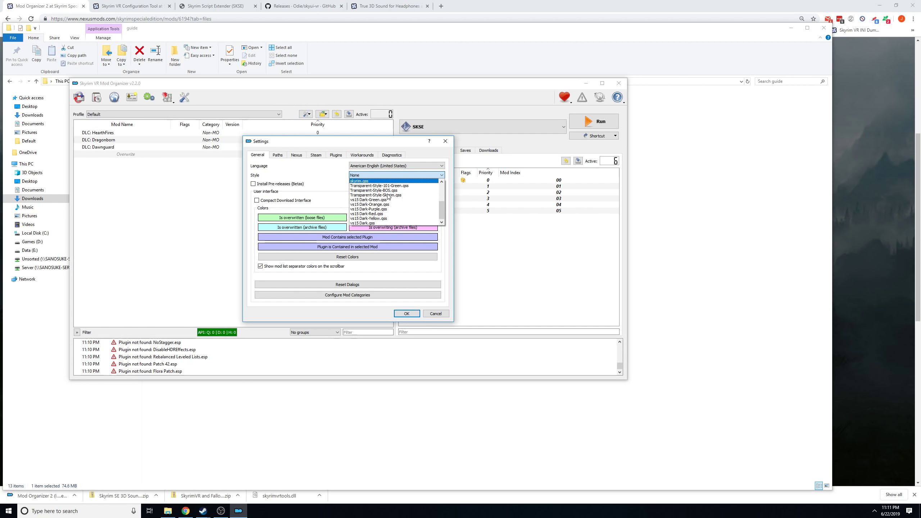
scroll(396, 203, "up", 3)
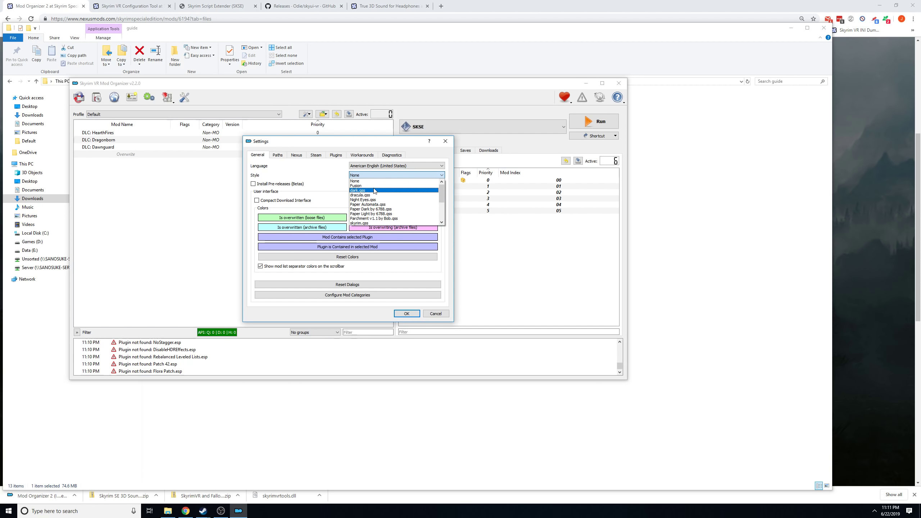
left_click(384, 190)
left_click(406, 314)
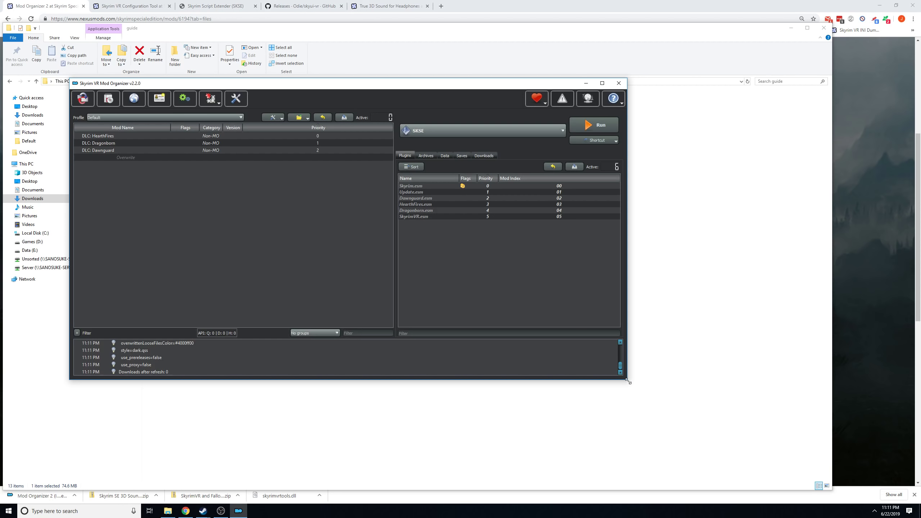
left_click_drag(629, 381, 825, 482)
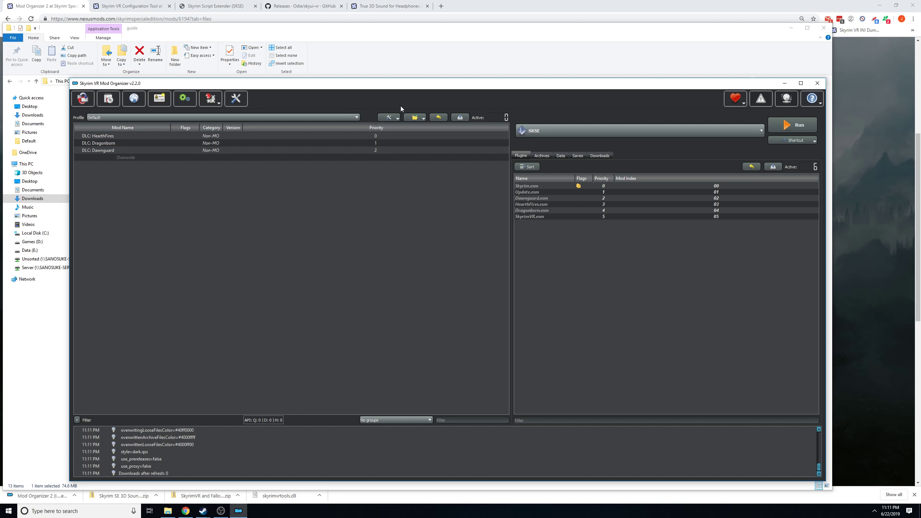
In the path settings, set the Downloads directory to the Games folder on drive E.
left_click(236, 99)
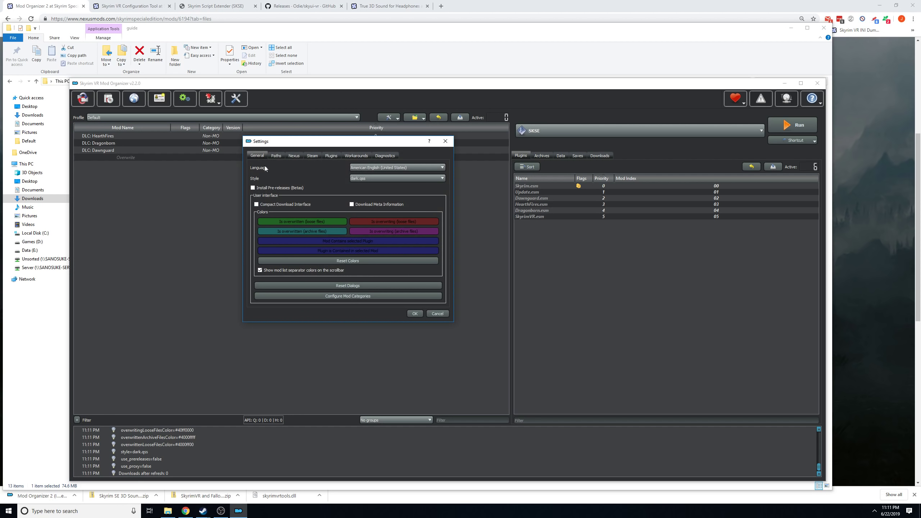
left_click(275, 157)
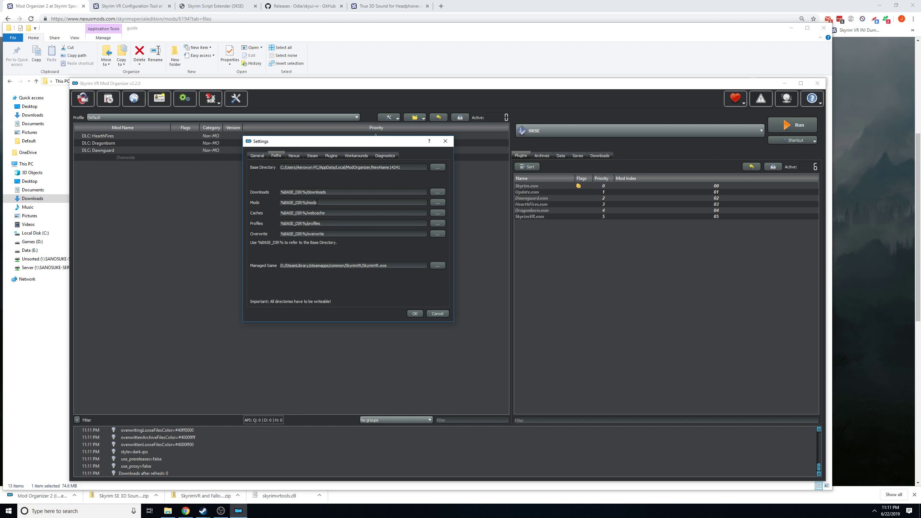
left_click(436, 192)
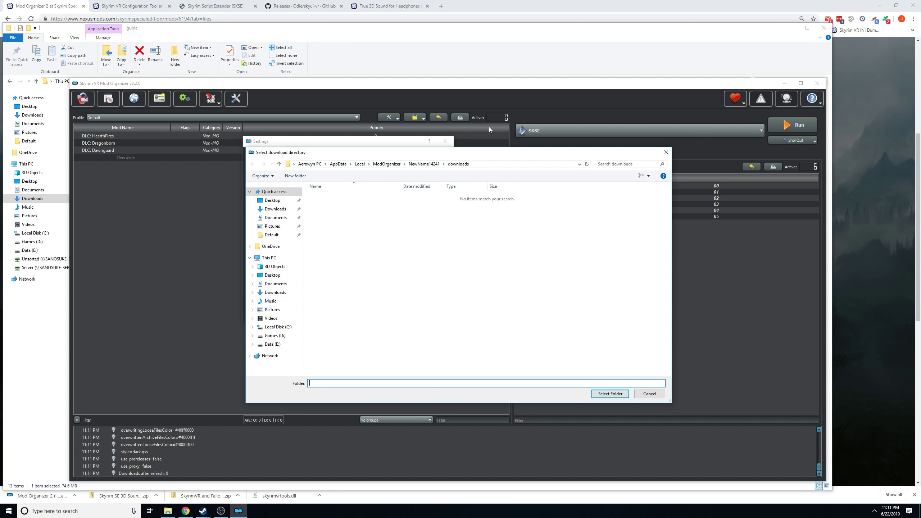
left_click_drag(479, 156, 295, 64)
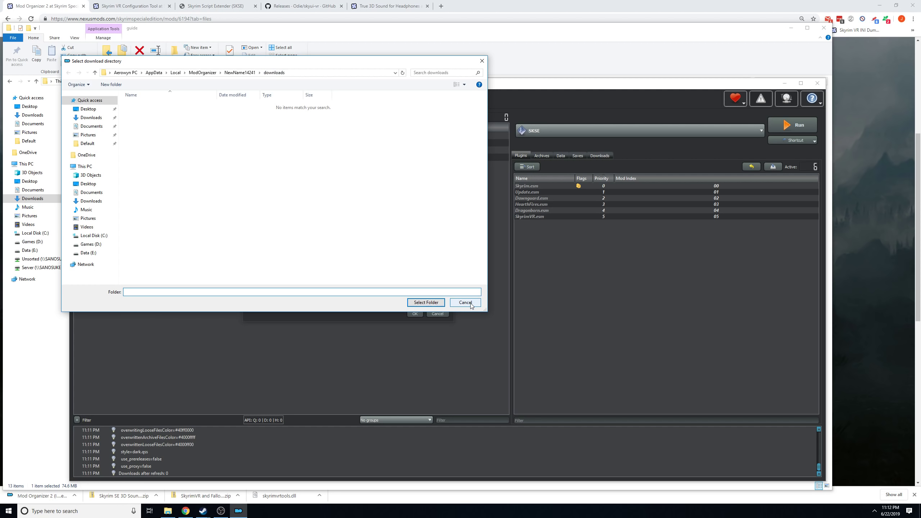
left_click(87, 253)
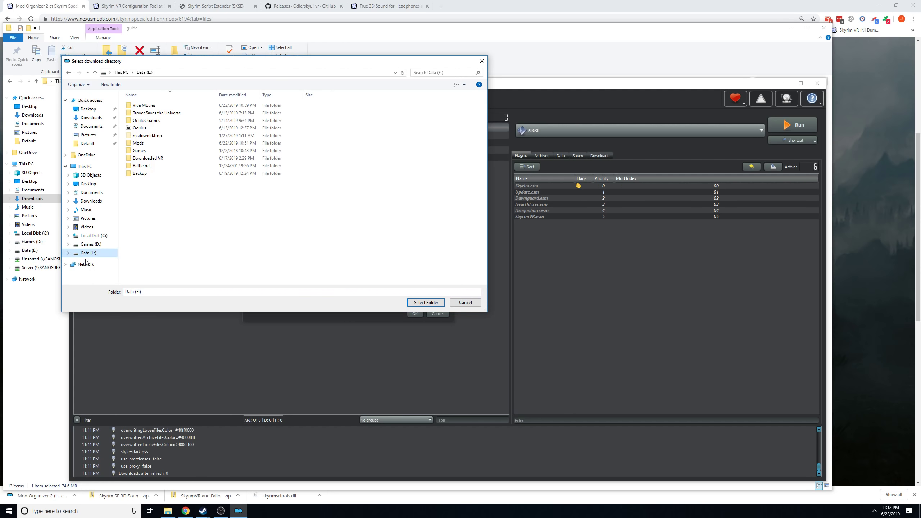
left_click(86, 245)
left_click(92, 236)
left_click(90, 253)
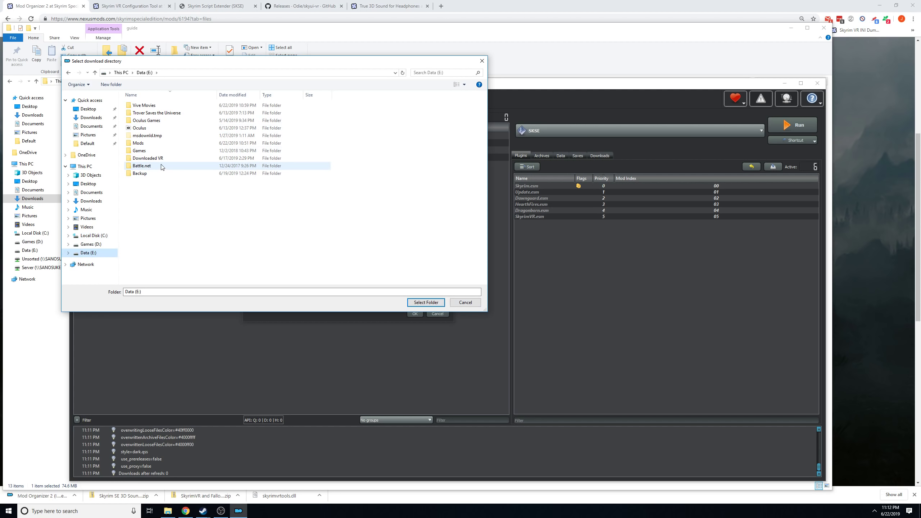
left_click(152, 151)
left_click(425, 303)
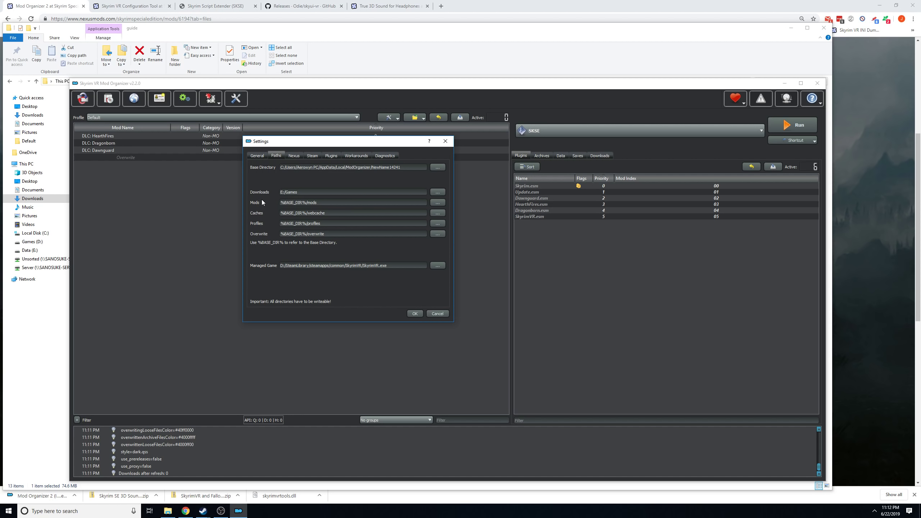
Check the folder selection for the Mods directory, cancel it, and save the path settings.
left_click_drag(326, 202, 280, 202)
left_click(439, 204)
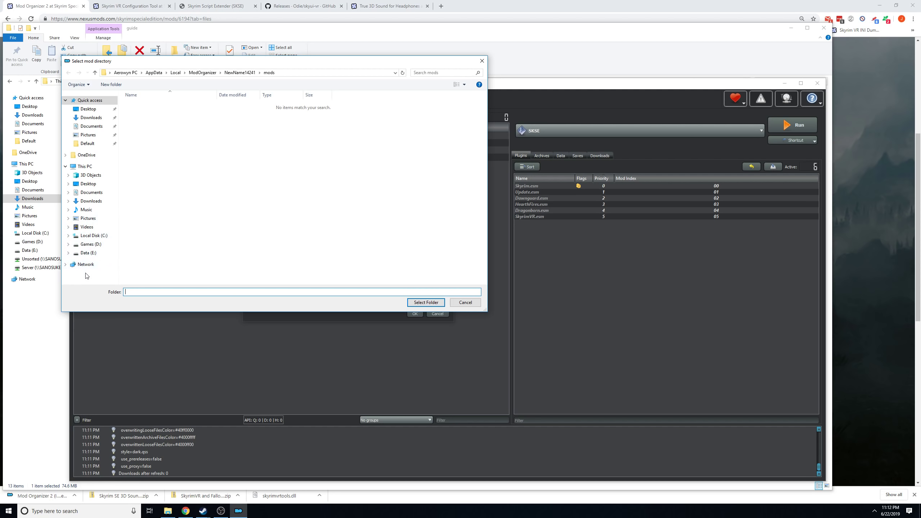
left_click(465, 302)
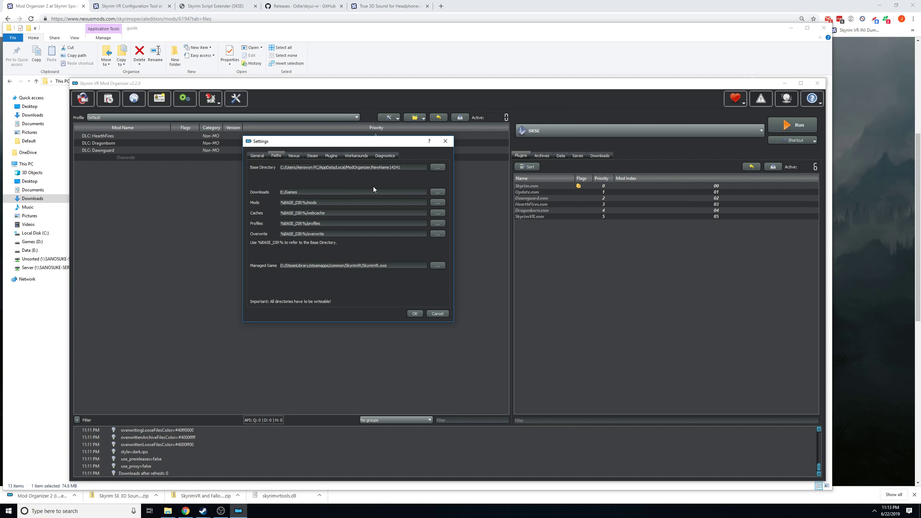
left_click(440, 204)
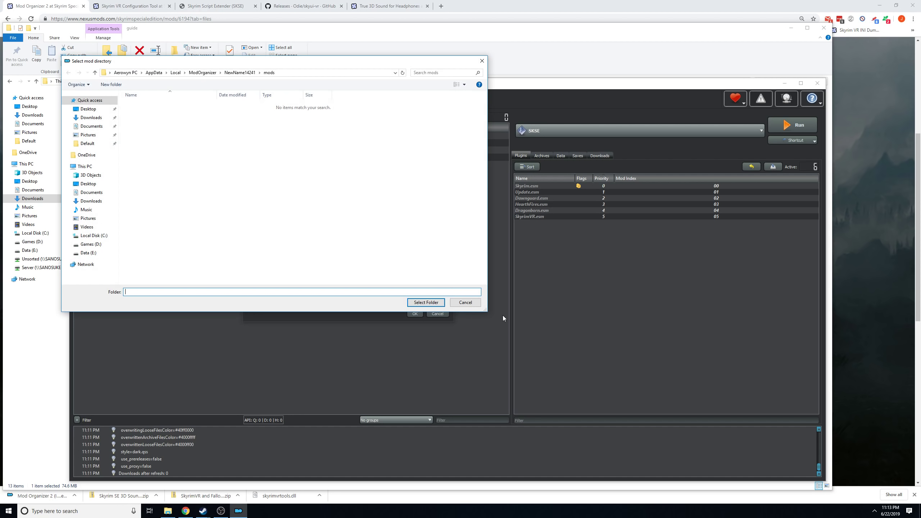
left_click(465, 302)
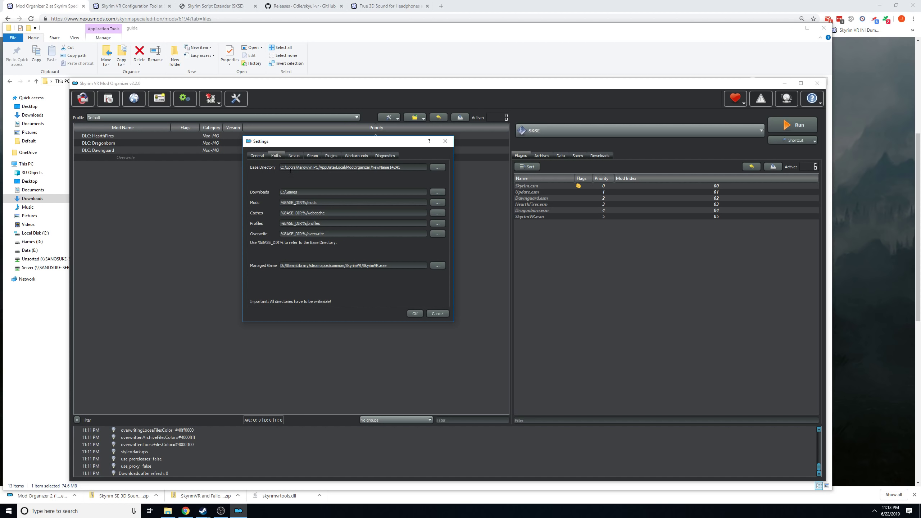
left_click(413, 316)
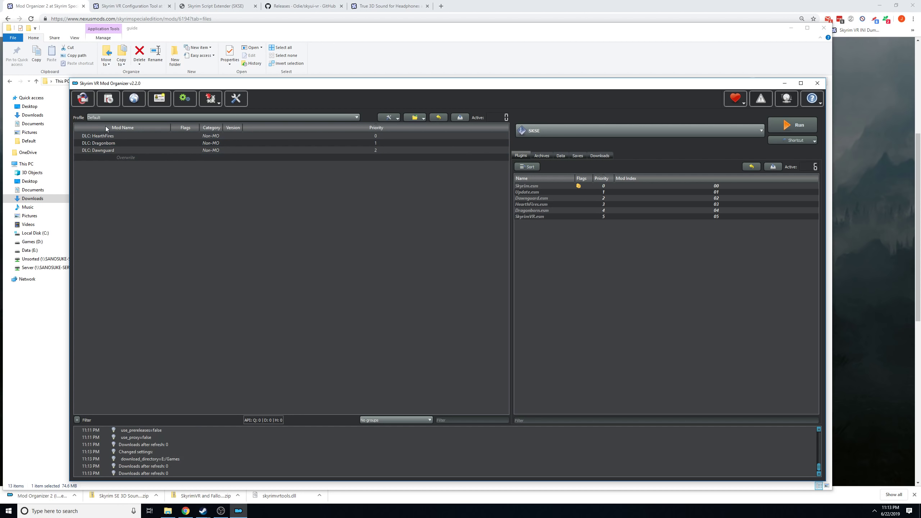
Turn off profile-specific game INI files for the Default profile and delete its existing INI files.
left_click(99, 117)
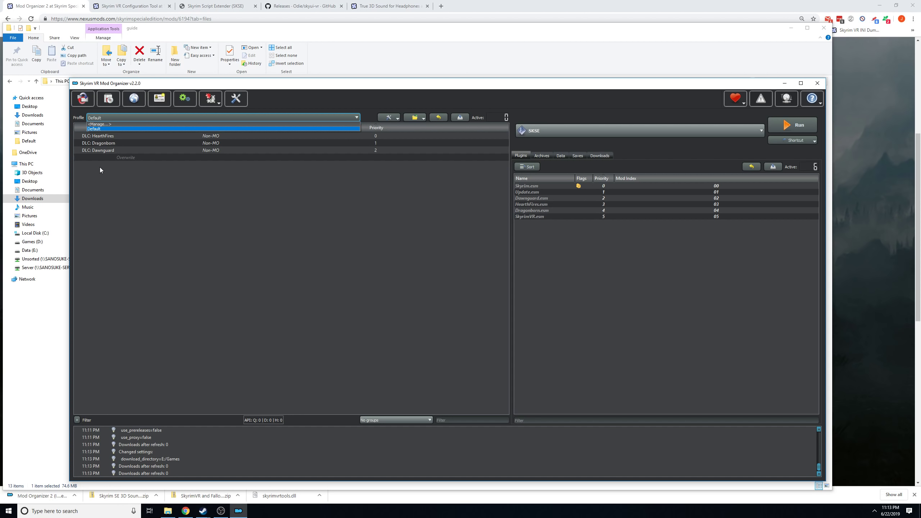
left_click(97, 124)
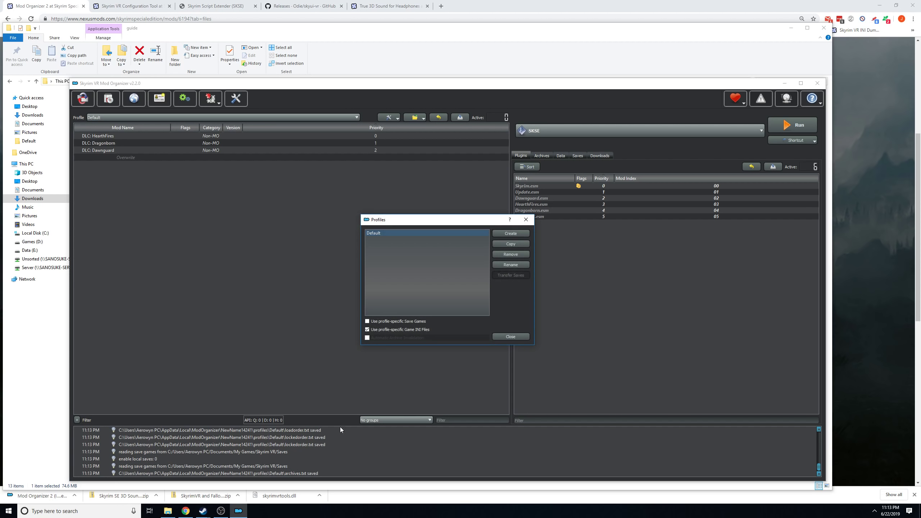
left_click(367, 330)
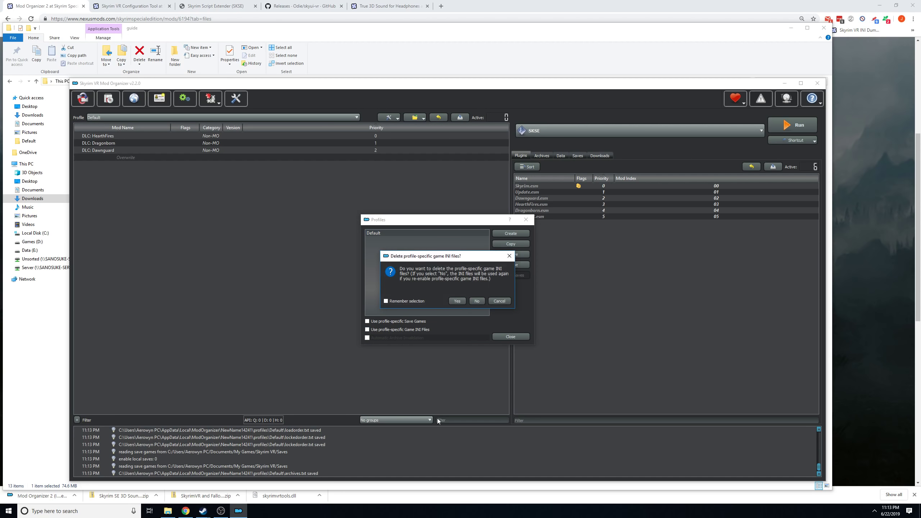
left_click(457, 302)
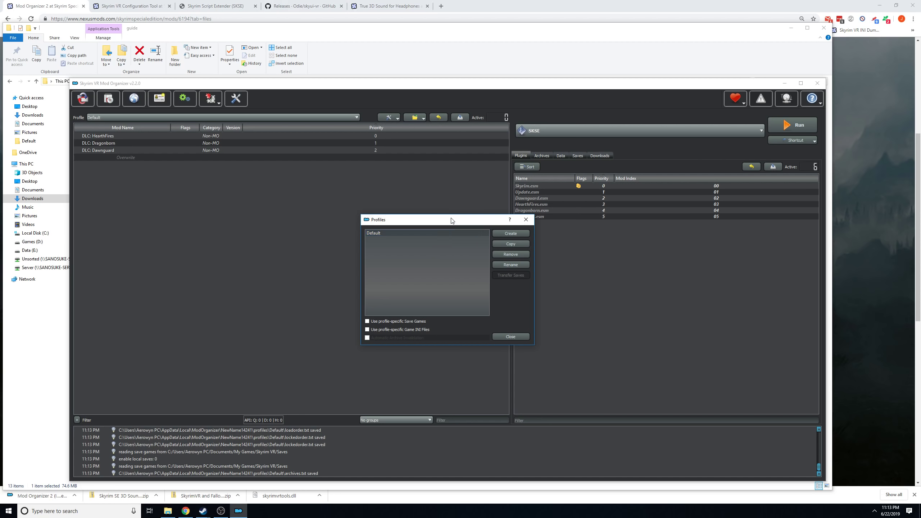
left_click_drag(451, 220, 368, 146)
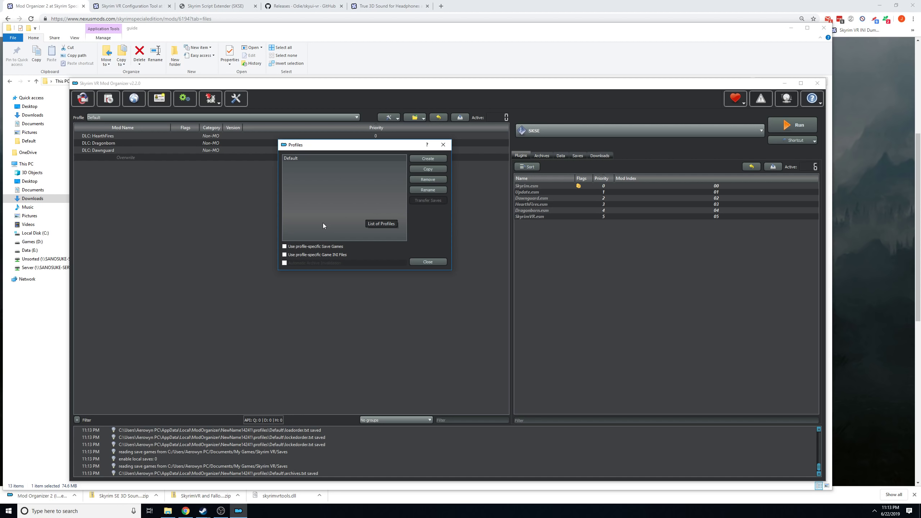
mouse_move(343, 255)
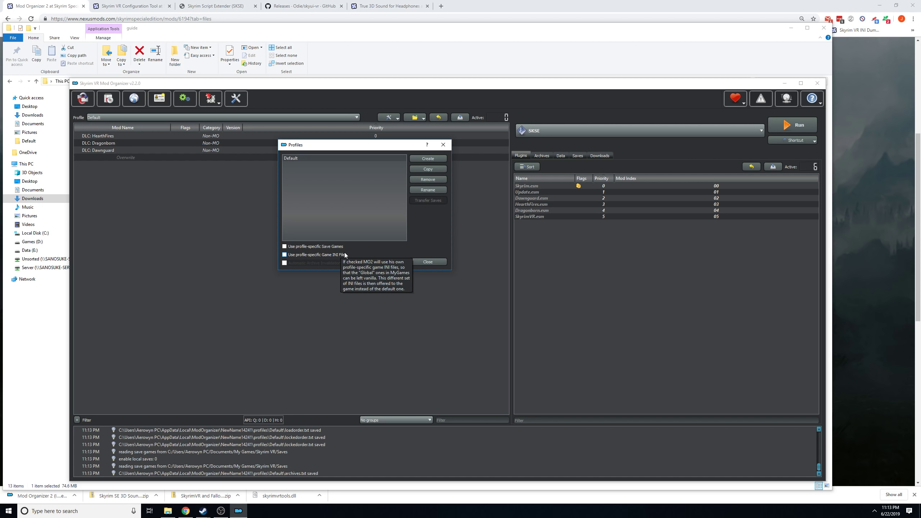
mouse_move(317, 245)
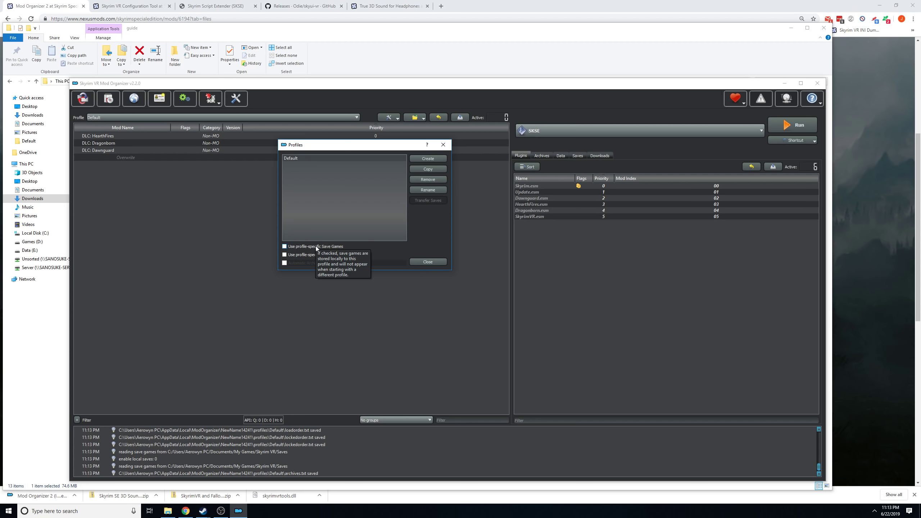
In File Explorer, open the Skyrim VR folder under Documents\My Games to view the global INI files and saves.
left_click(9, 511)
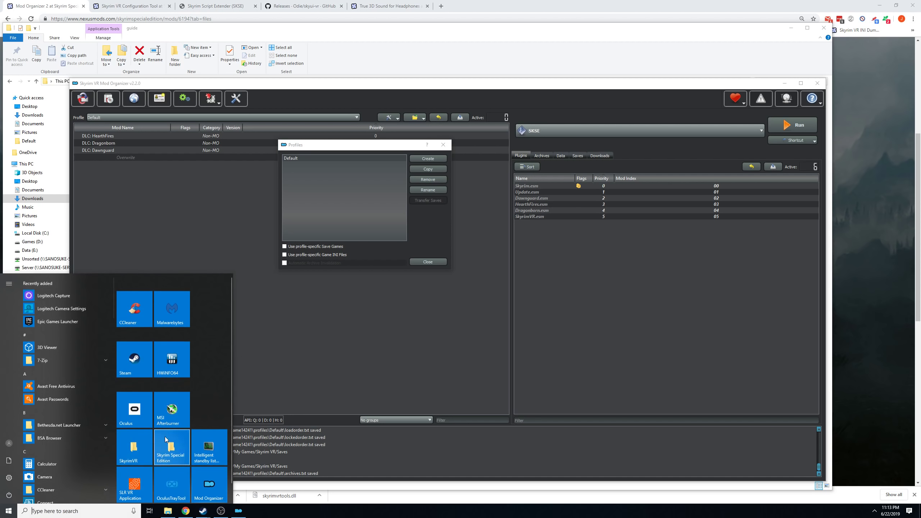
left_click(133, 451)
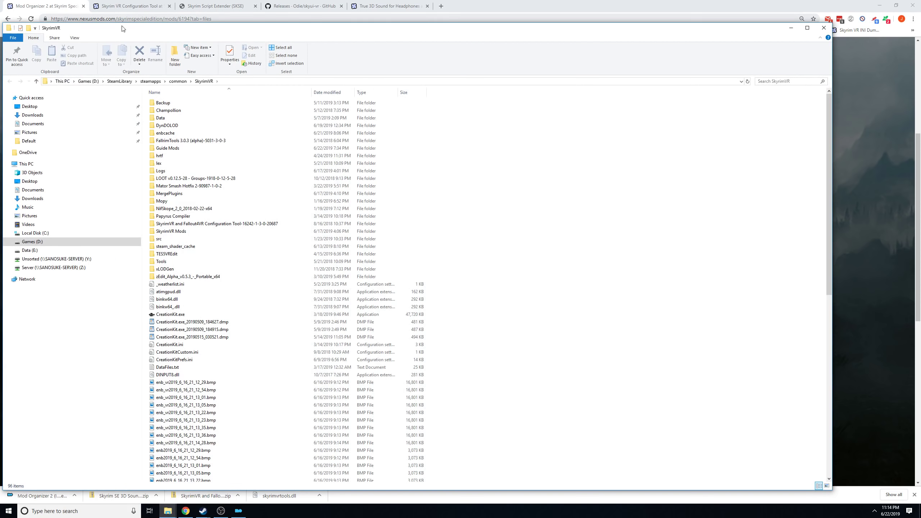
left_click(36, 124)
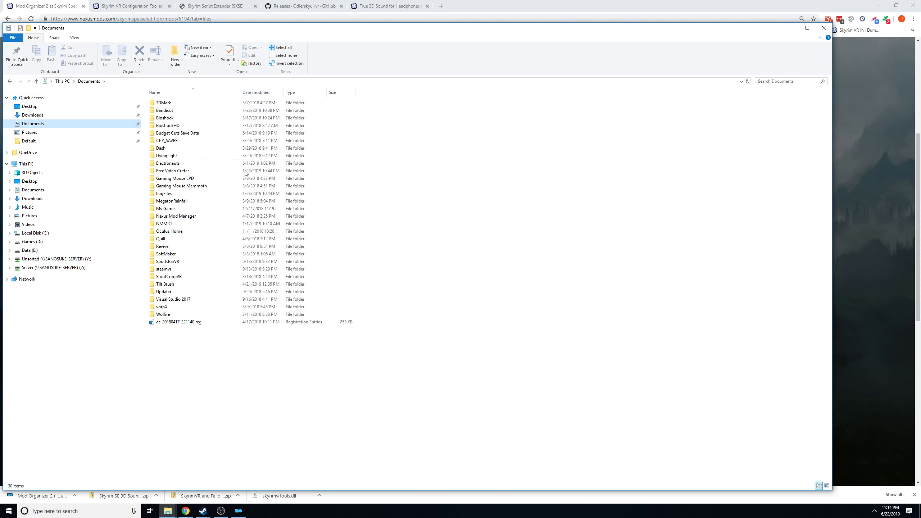
double_click(162, 209)
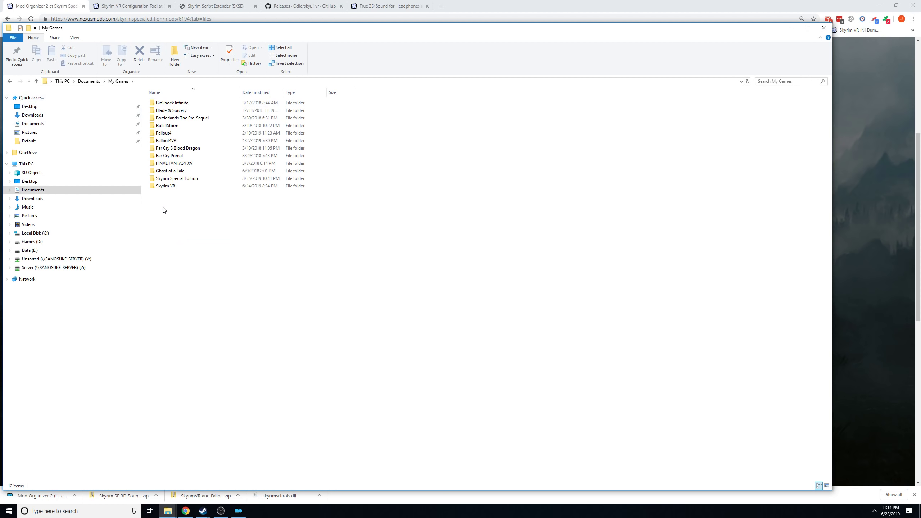
double_click(166, 186)
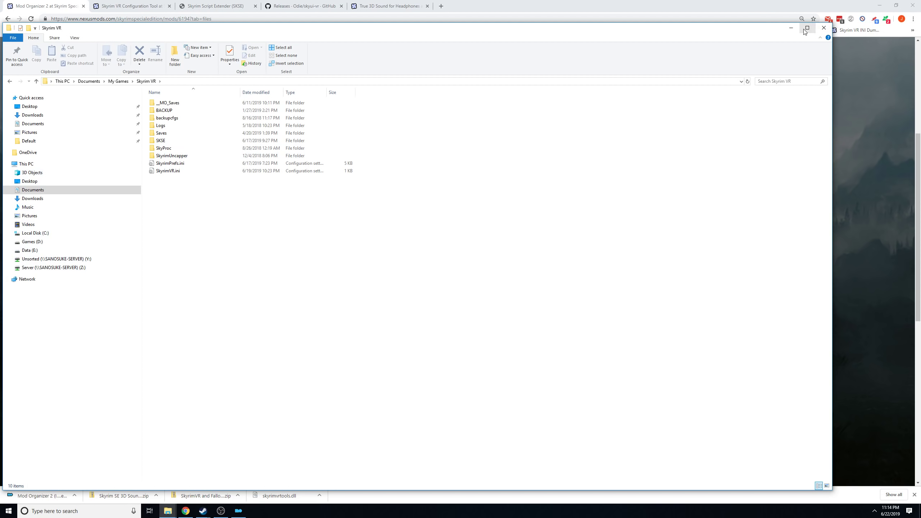
Close the Skyrim VR folder and Profiles dialog, and download the SkyrimVR and Fallout4VR Configuration Tool main file through the mod manager.
left_click(824, 29)
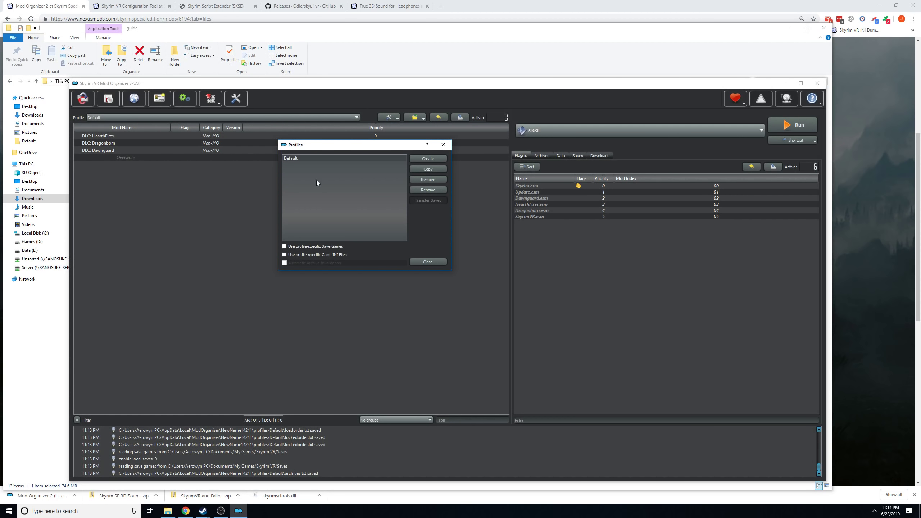
left_click(439, 262)
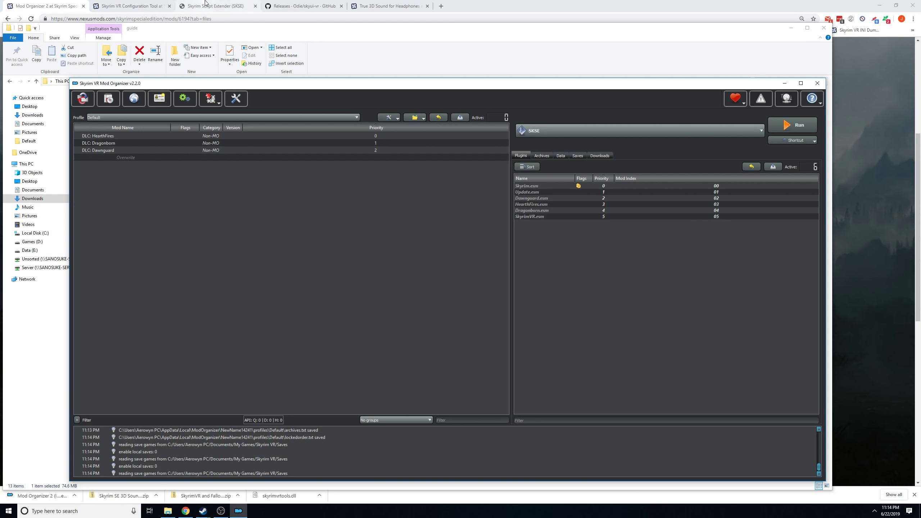
left_click(122, 11)
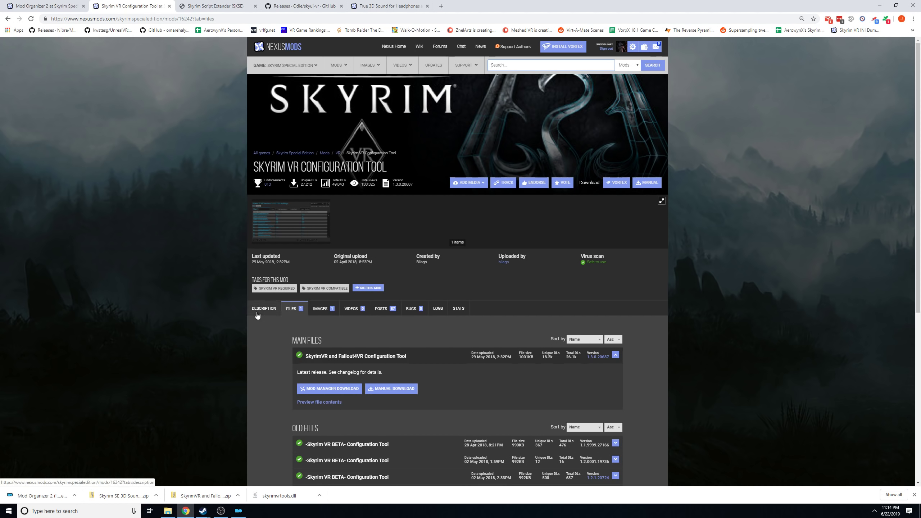
scroll(327, 309, "down", 3)
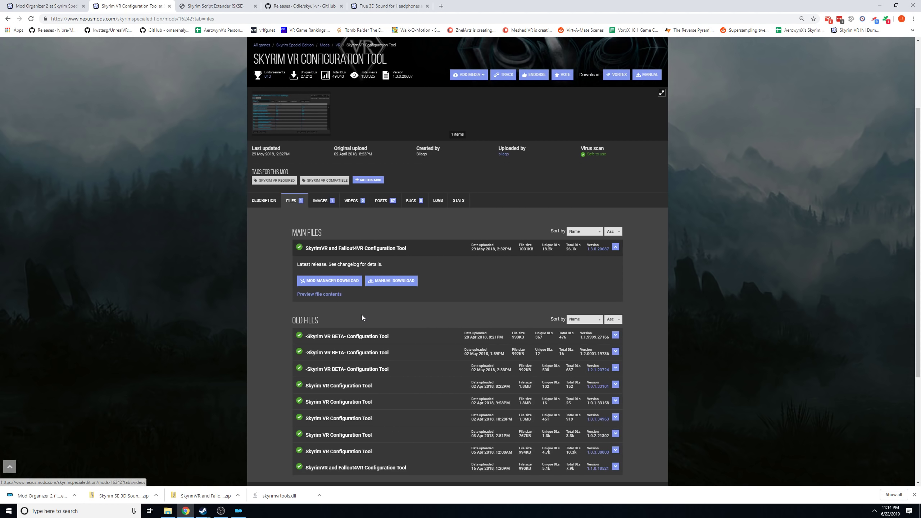
left_click(311, 286)
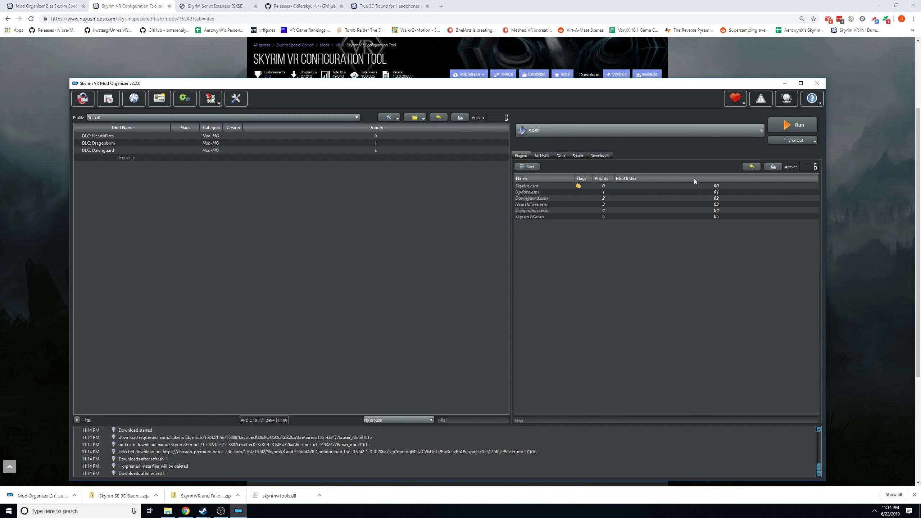
left_click(598, 156)
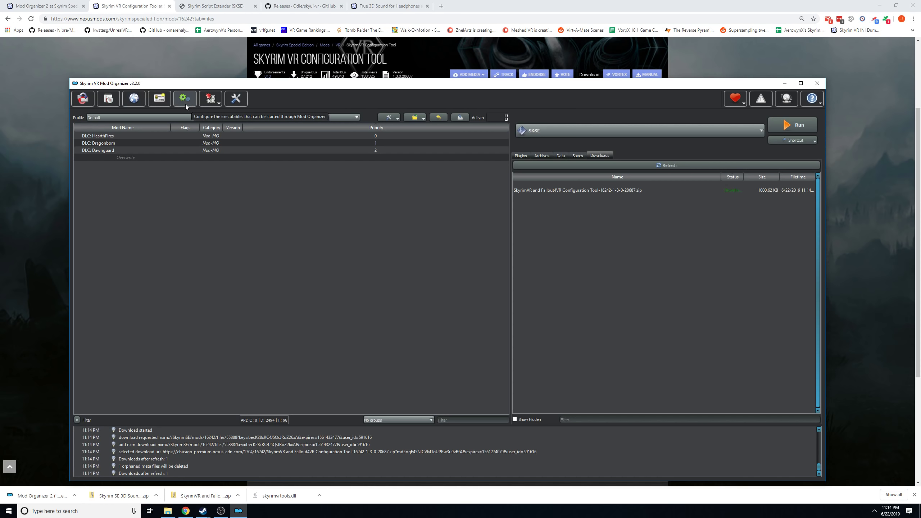
In the Nexus settings, set the preferred servers to Chicago, Los Angeles and Nexus CDN in that order, and save.
left_click(237, 99)
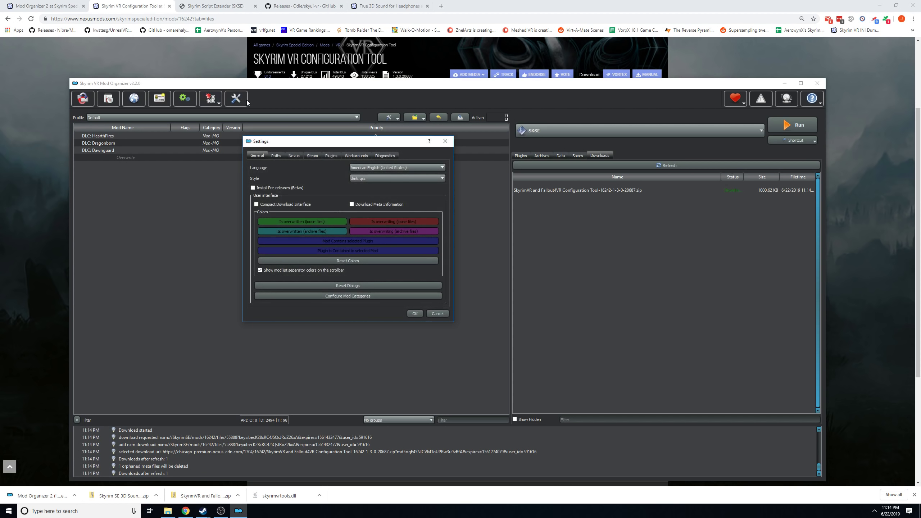
left_click(293, 155)
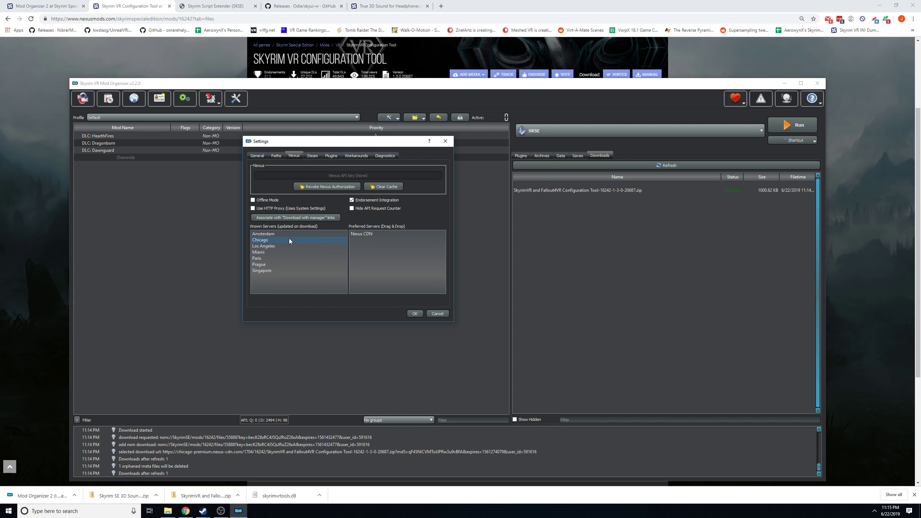
left_click_drag(289, 239, 369, 251)
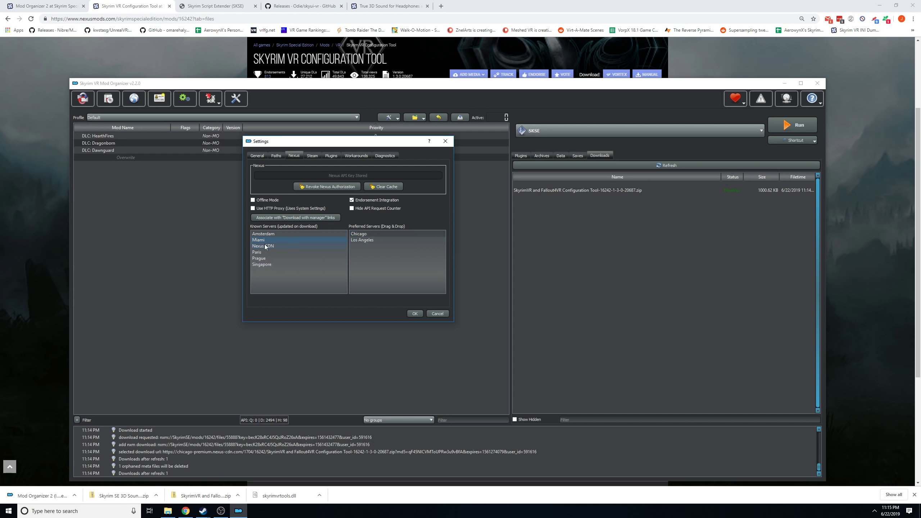
left_click_drag(264, 245, 386, 246)
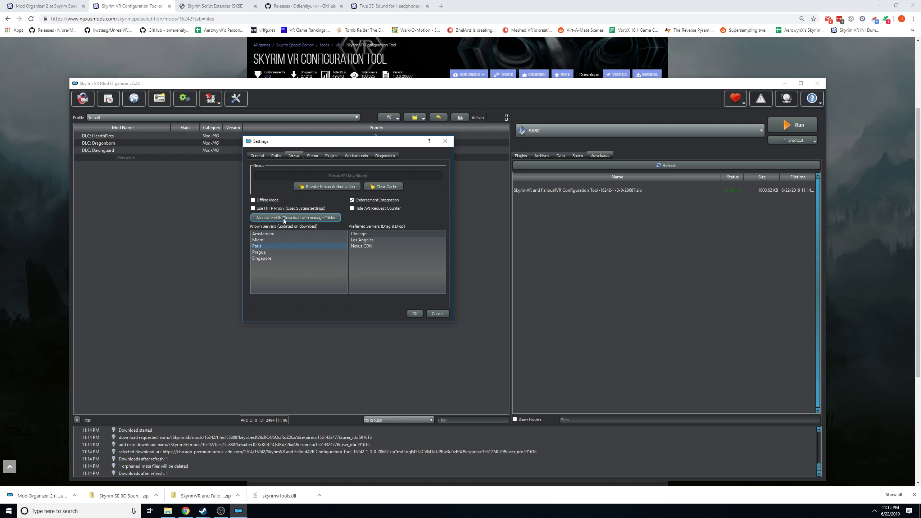
left_click(16, 261)
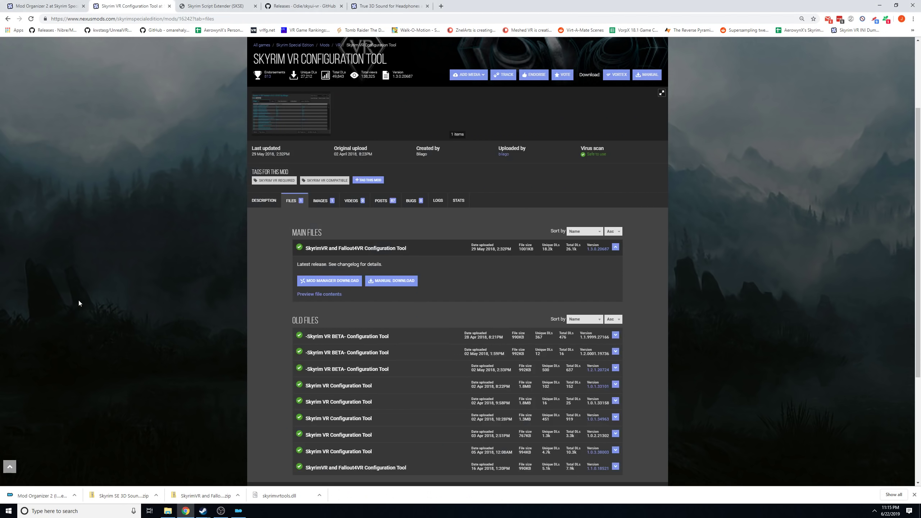
left_click(325, 284)
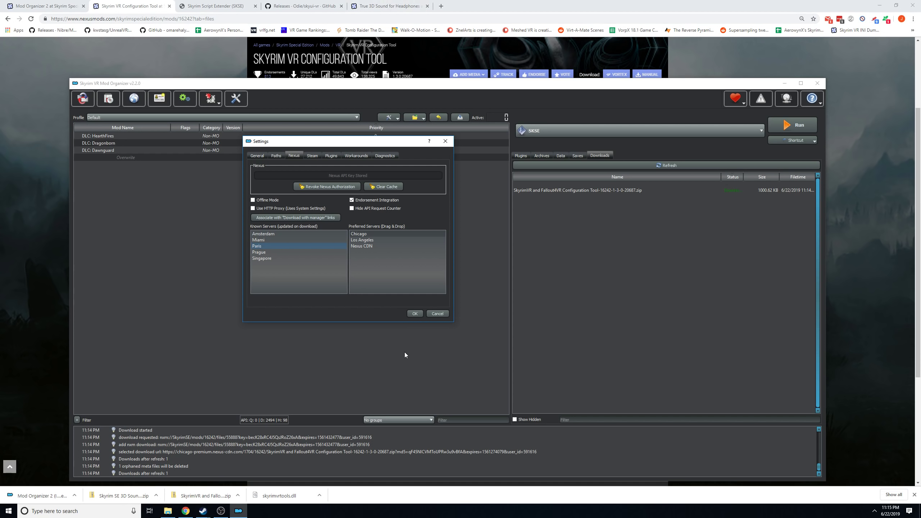
left_click(413, 314)
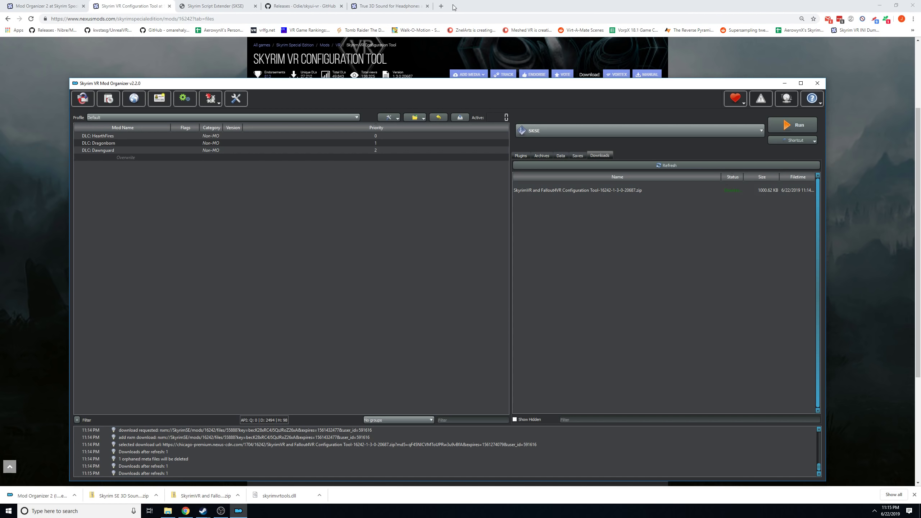
Delete the SkyrimVR and Fallout4VR Configuration Tool archive from Mod Organizer's downloads.
right_click(547, 193)
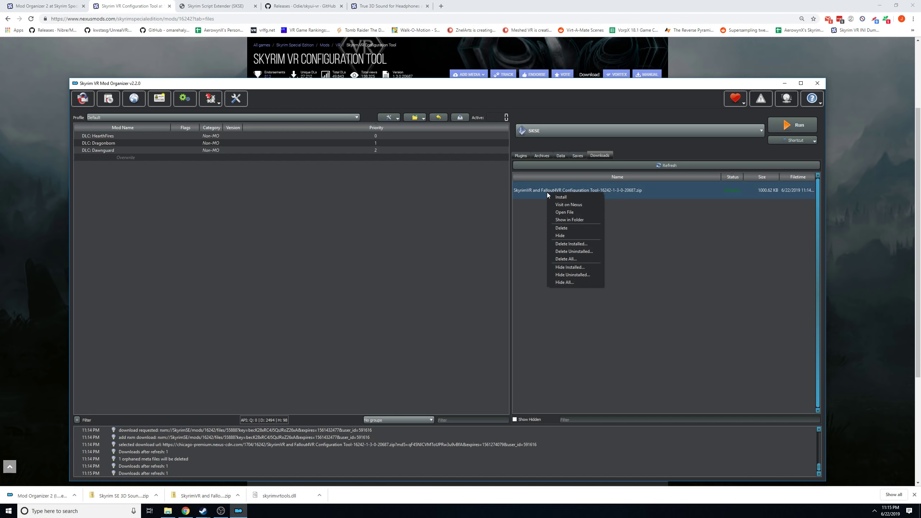
left_click(569, 227)
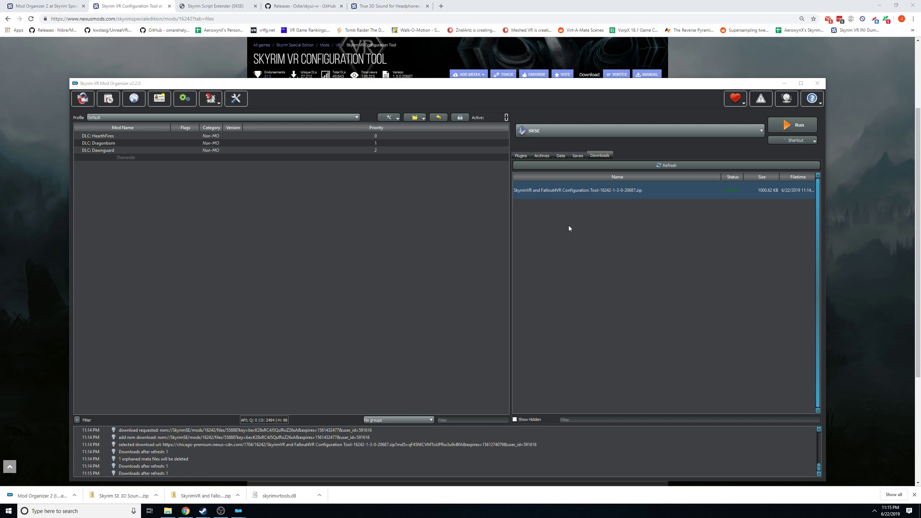
left_click(495, 260)
Manually download the SkyrimVR and Fallout4VR Configuration Tool main file from its Nexus page and dismiss the download notice.
left_click(0, 223)
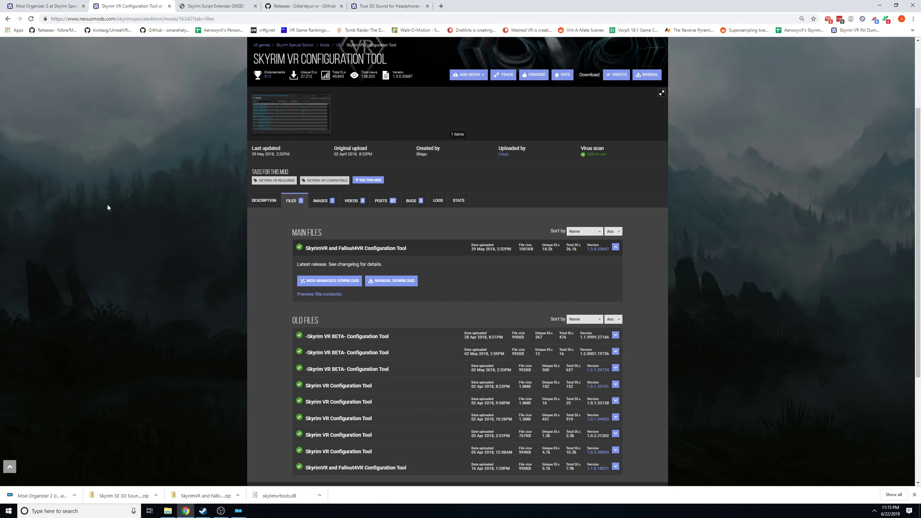
left_click(398, 285)
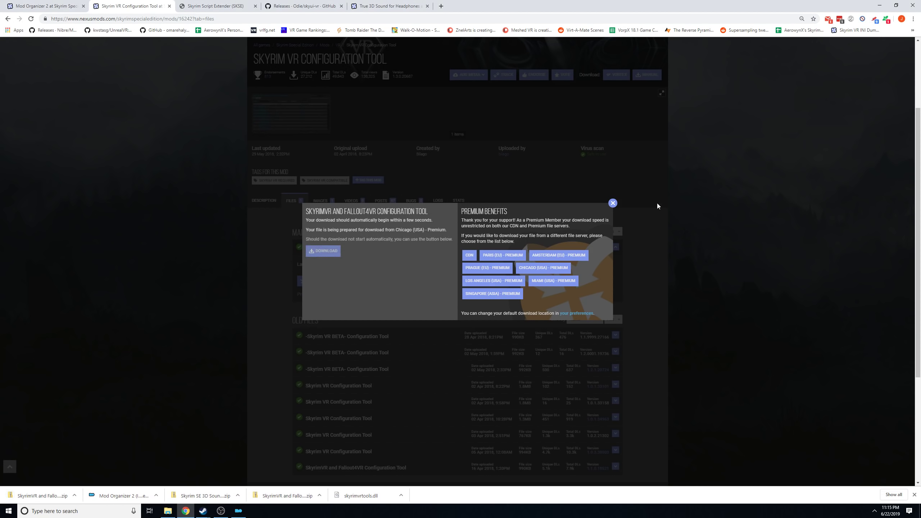
left_click(613, 203)
In File Explorer, delete both SkyrimVR and Fallout4VR Configuration Tool zip archives from the Downloads folder.
left_click(168, 511)
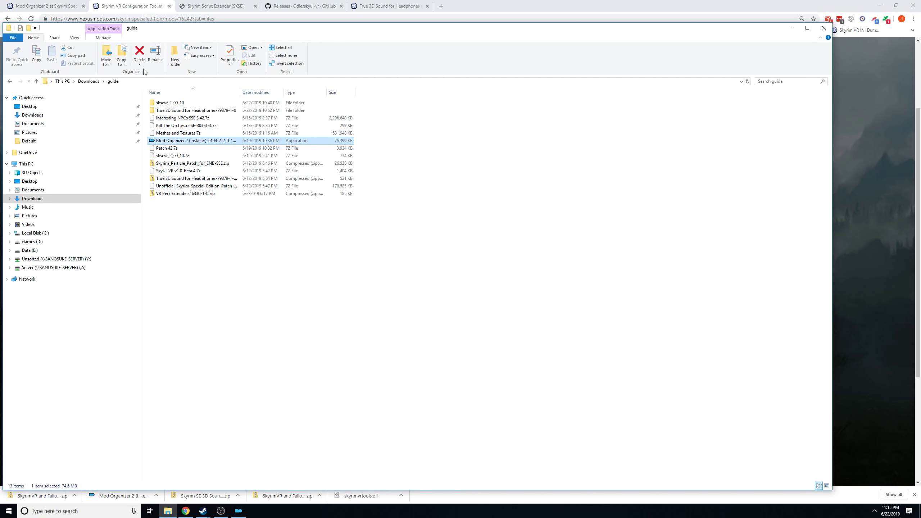
left_click(10, 81)
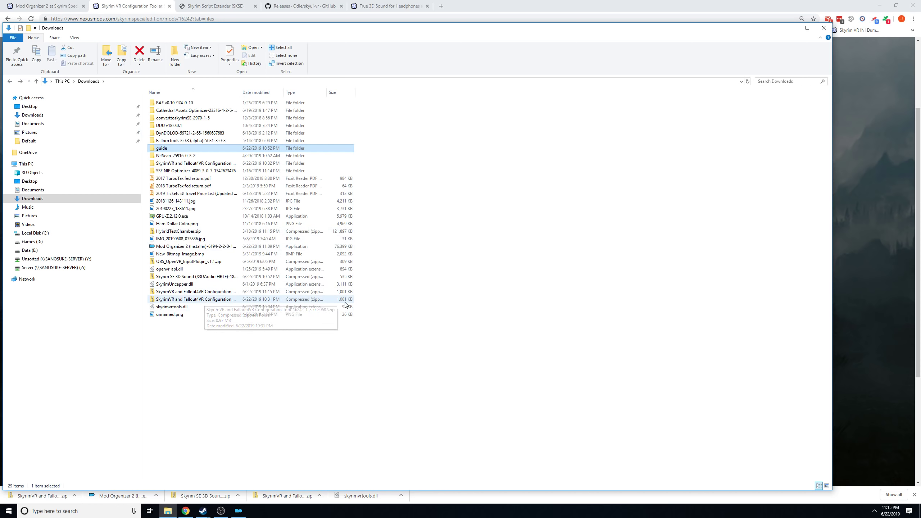
left_click_drag(376, 297, 308, 289)
right_click(217, 293)
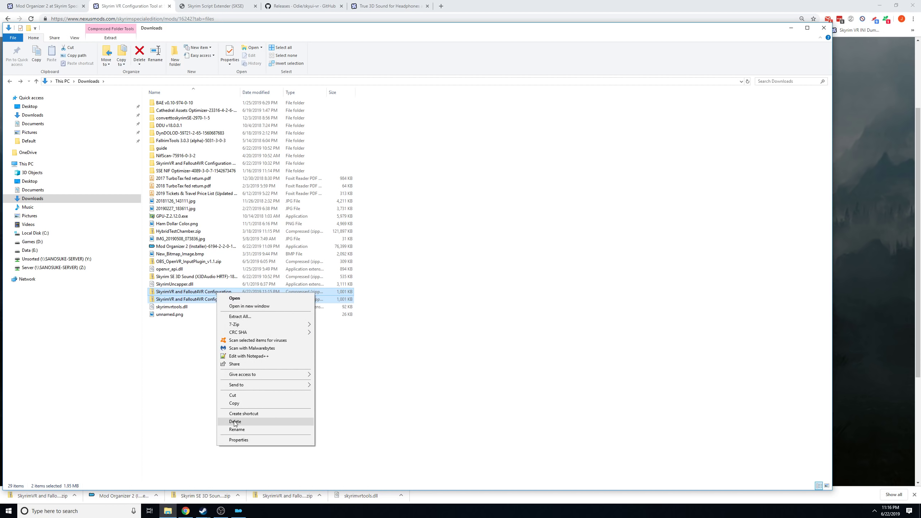
left_click(235, 421)
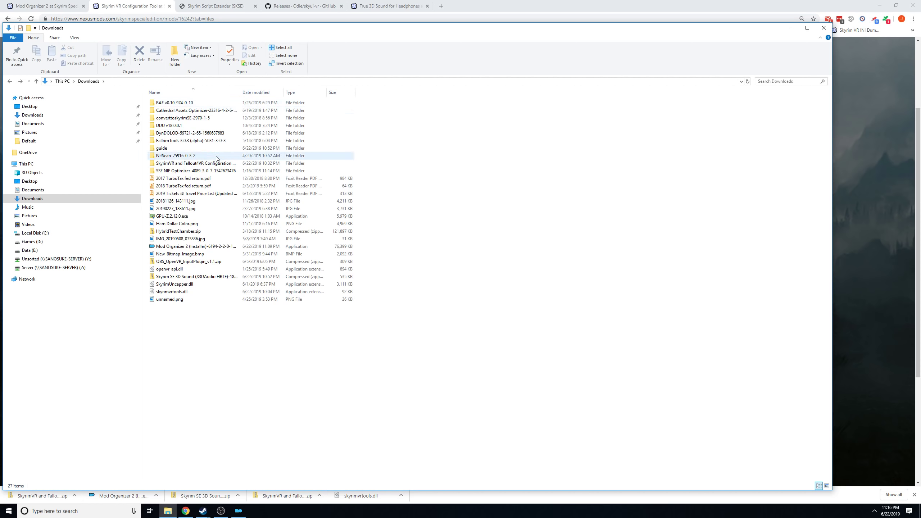
Examine the extracted configuration tool's executable in Downloads, and open the tool's folder inside the SkyrimVR game directory on drive D.
double_click(214, 164)
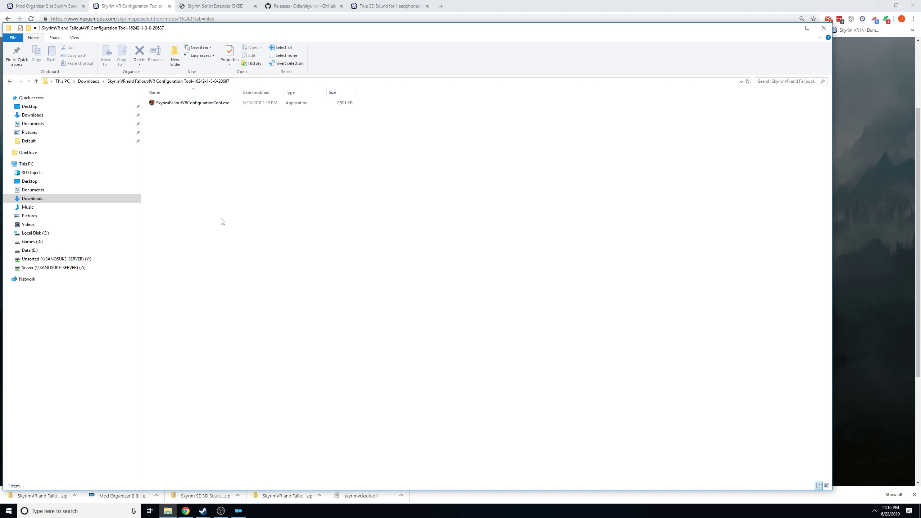
left_click(178, 102)
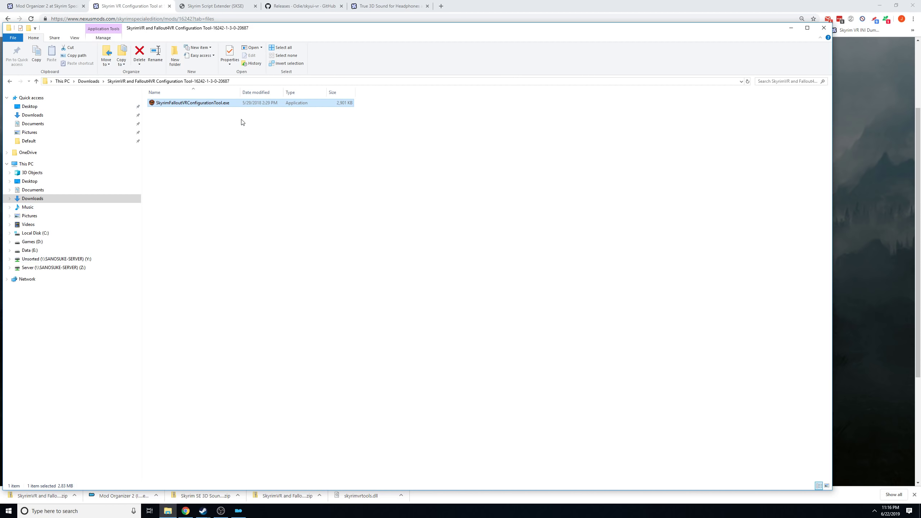
left_click(9, 511)
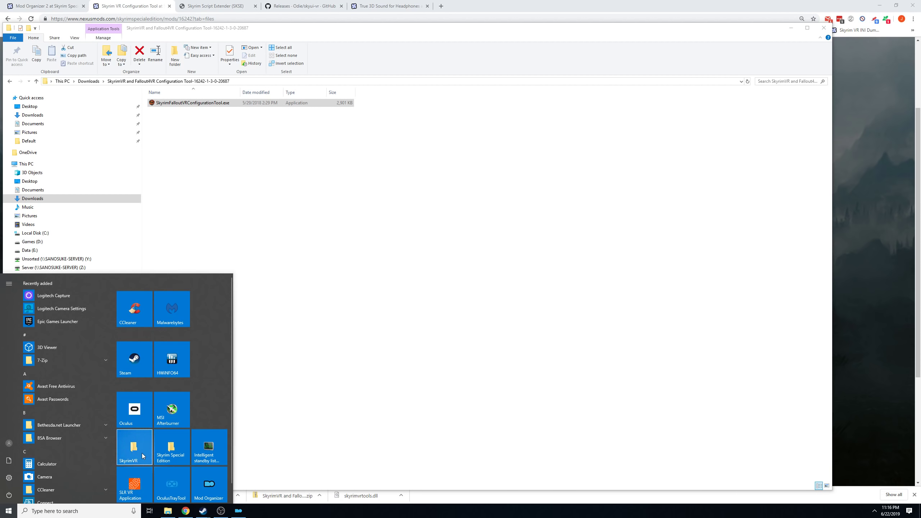
left_click(142, 453)
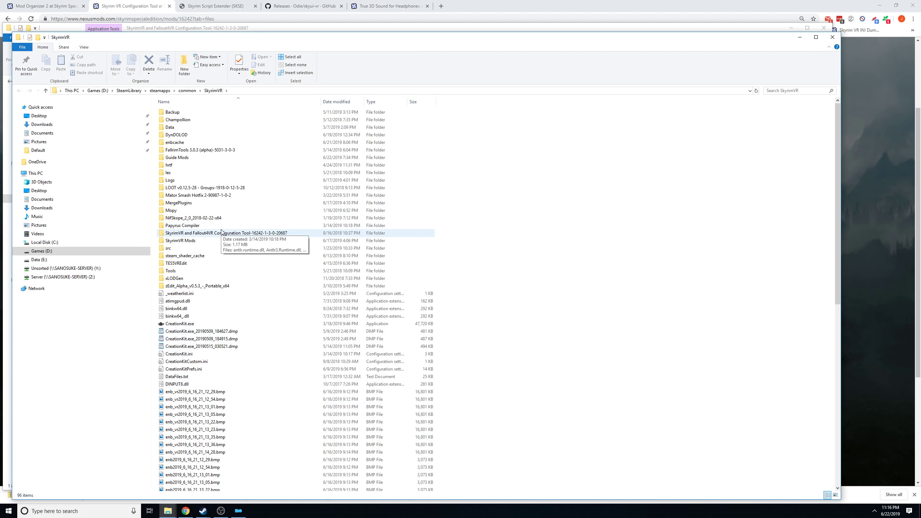
left_click(222, 232)
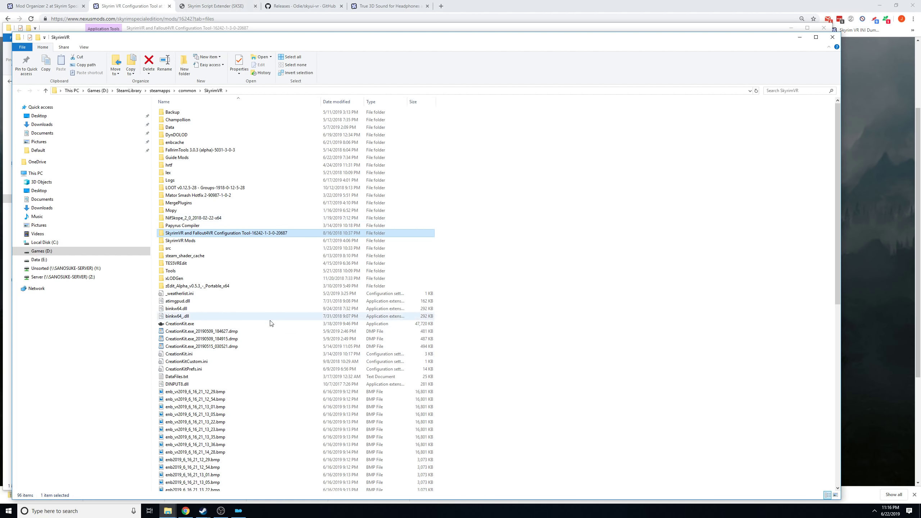
double_click(257, 233)
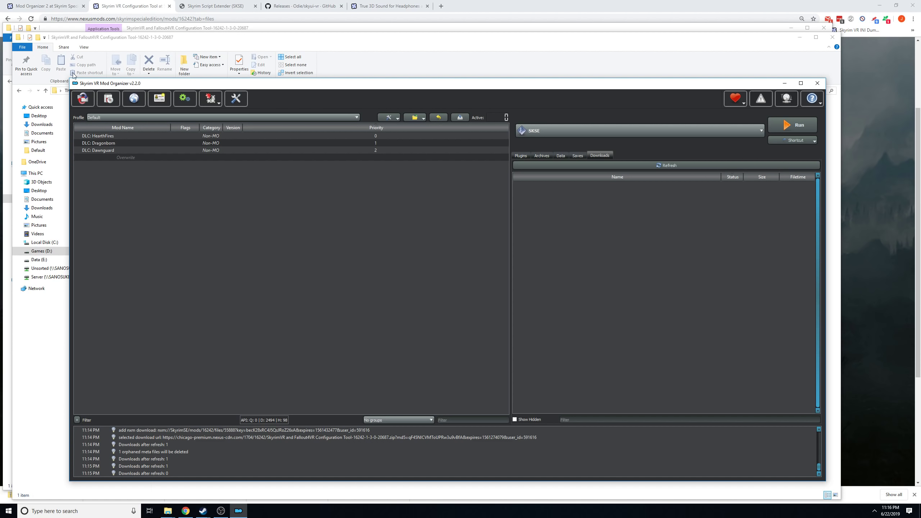
In Mod Organizer, start a new executable entry titled INI Tool with SkyrimFalloutVRConfigurationTool.exe from the SkyrimVR directory as its binary.
left_click(181, 99)
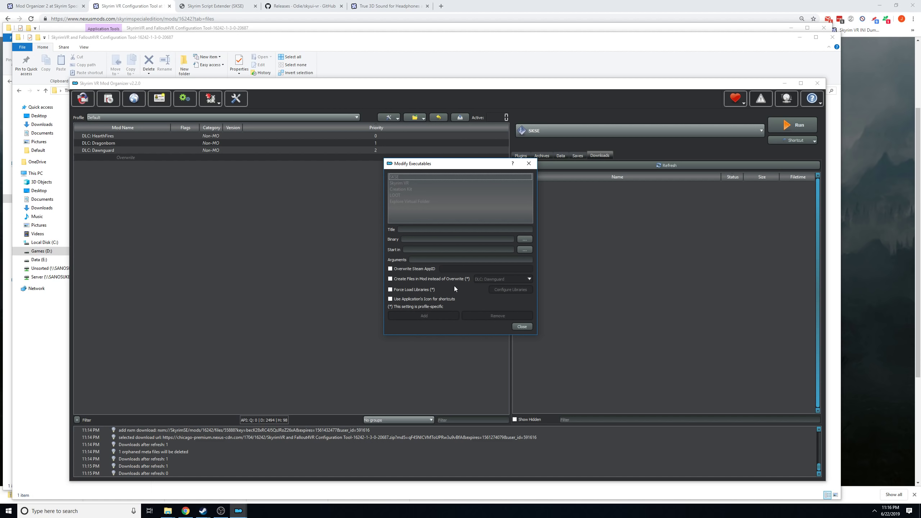
left_click(417, 230)
type("INI Tool")
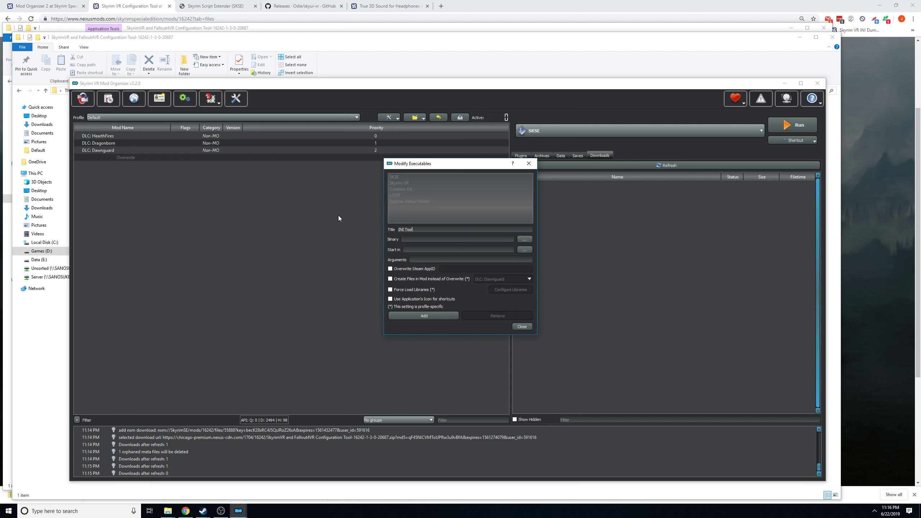
left_click(531, 239)
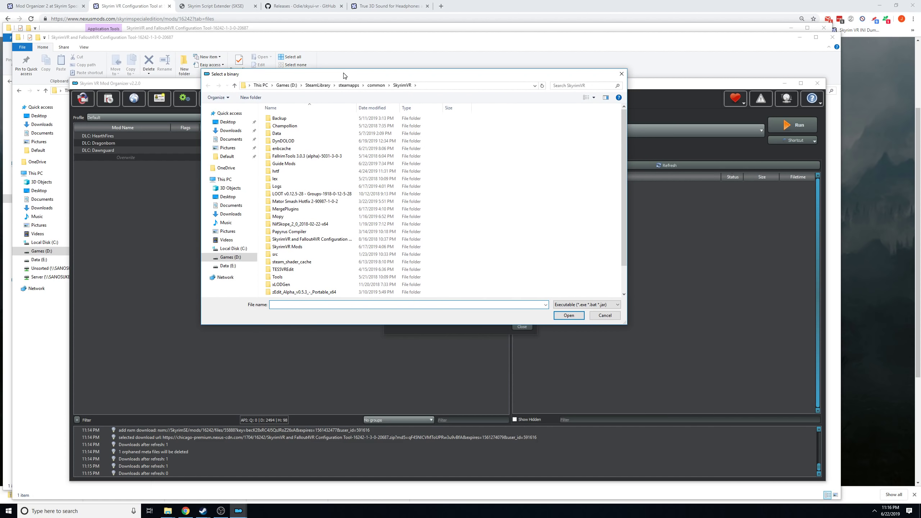
double_click(320, 240)
double_click(283, 119)
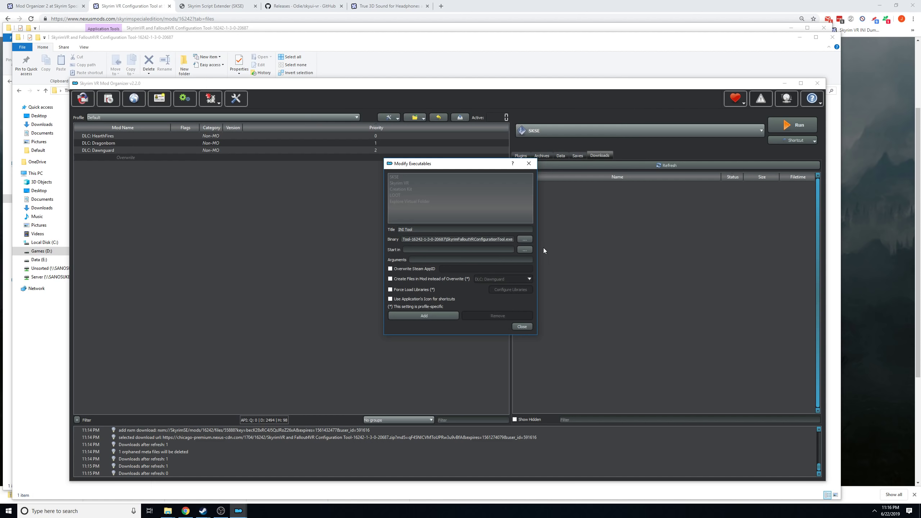
Set the INI Tool entry's start-in directory to the SkyrimVR and Fallout4VR Configuration Tool folder and add it to the executables.
left_click(524, 249)
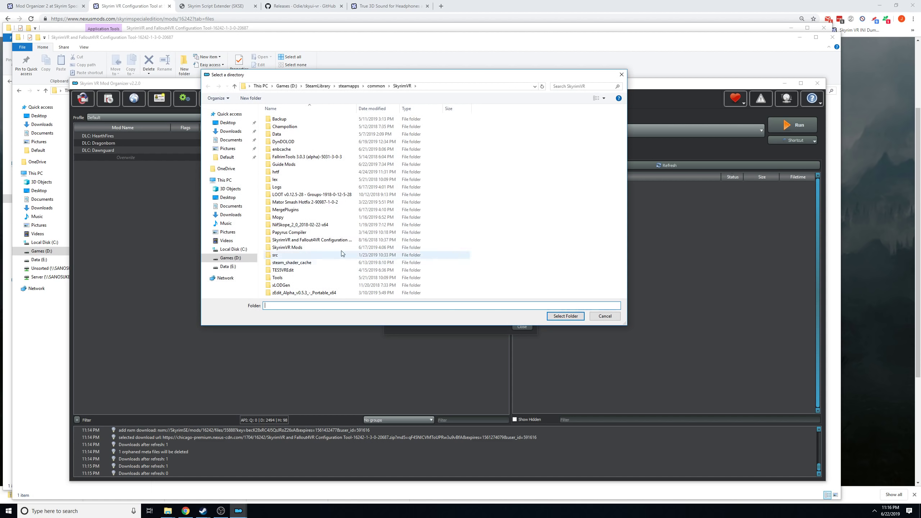
left_click(310, 240)
double_click(310, 240)
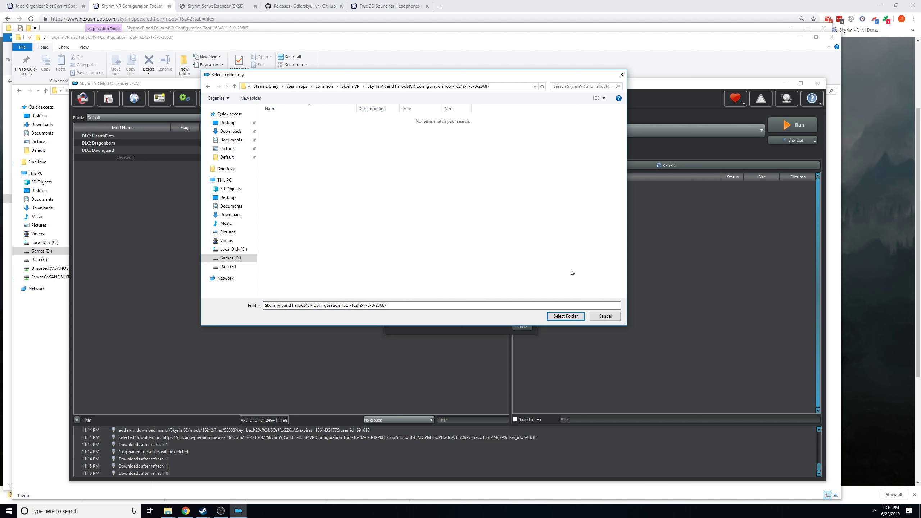
left_click(565, 316)
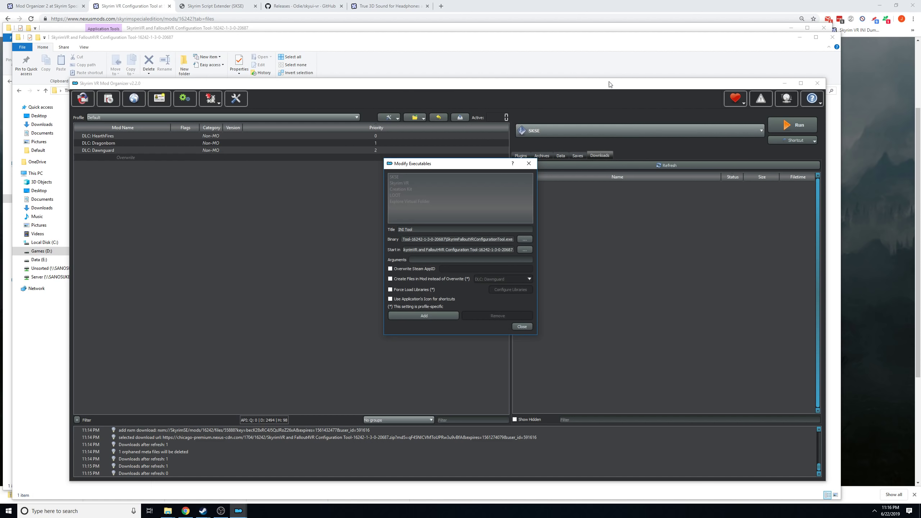
left_click(424, 316)
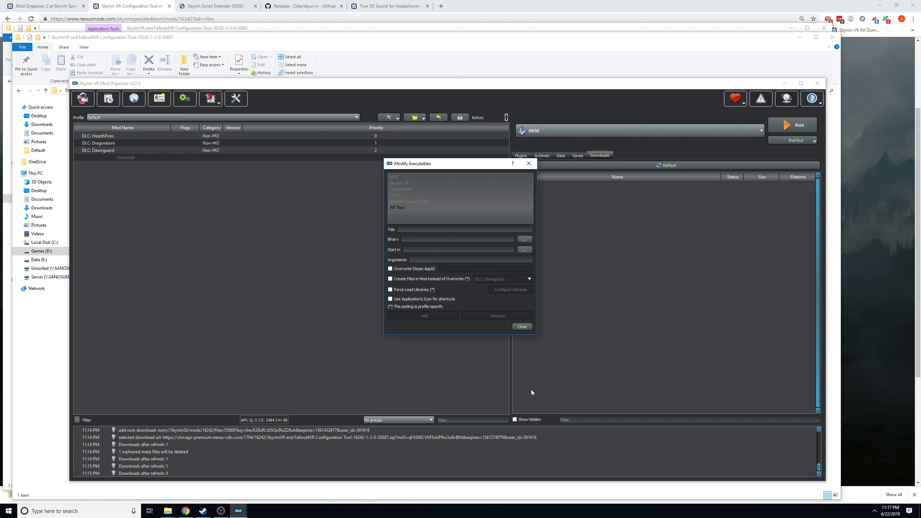
Close the executables editor, choose INI Tool as the program to launch, and run it through Mod Organizer.
left_click(522, 326)
left_click(584, 135)
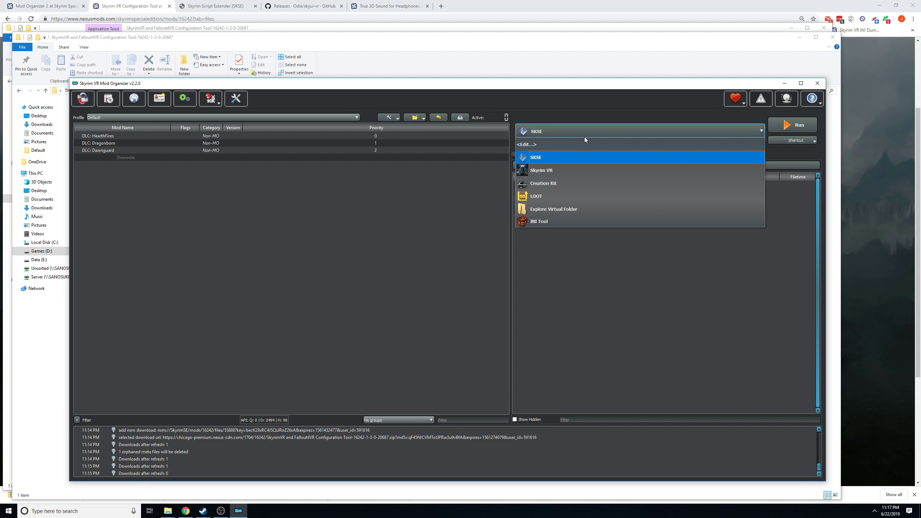
left_click(540, 222)
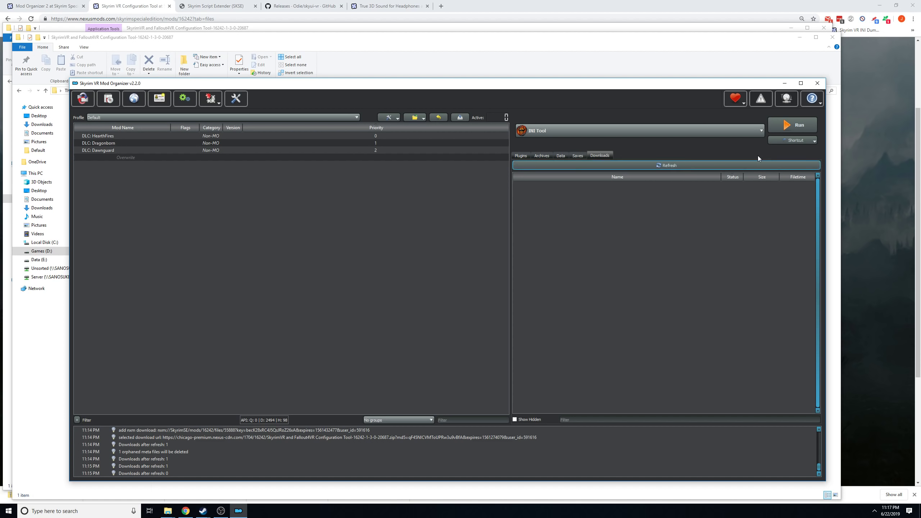
left_click(784, 130)
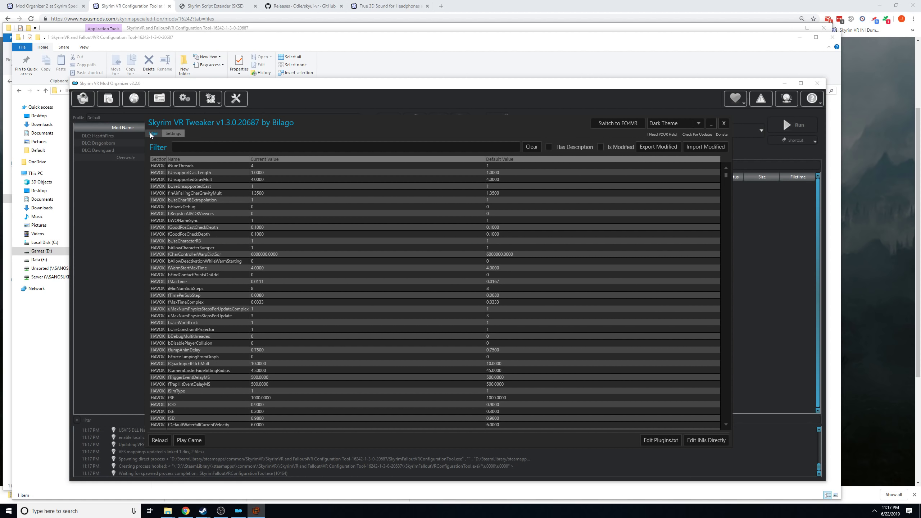
Review the tweaker's INI and game location settings, and filter the INI entries to show only modified ones.
left_click(171, 135)
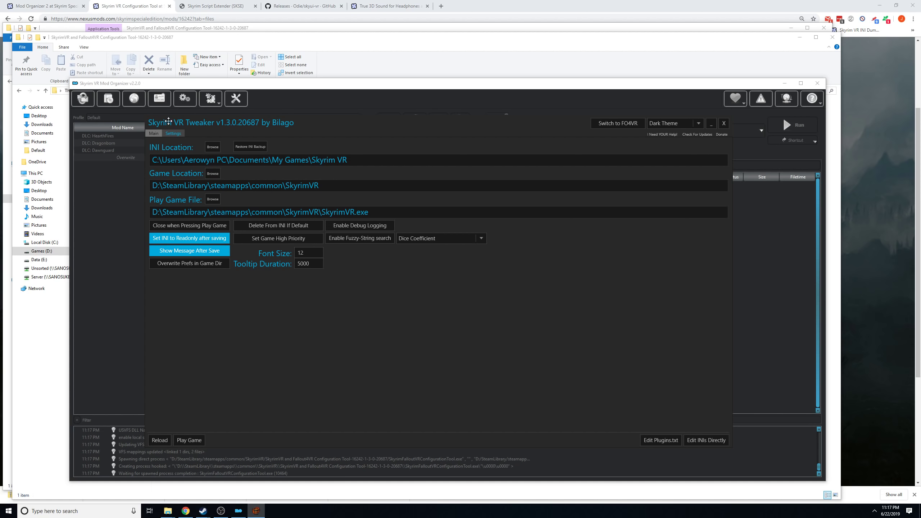
left_click(154, 133)
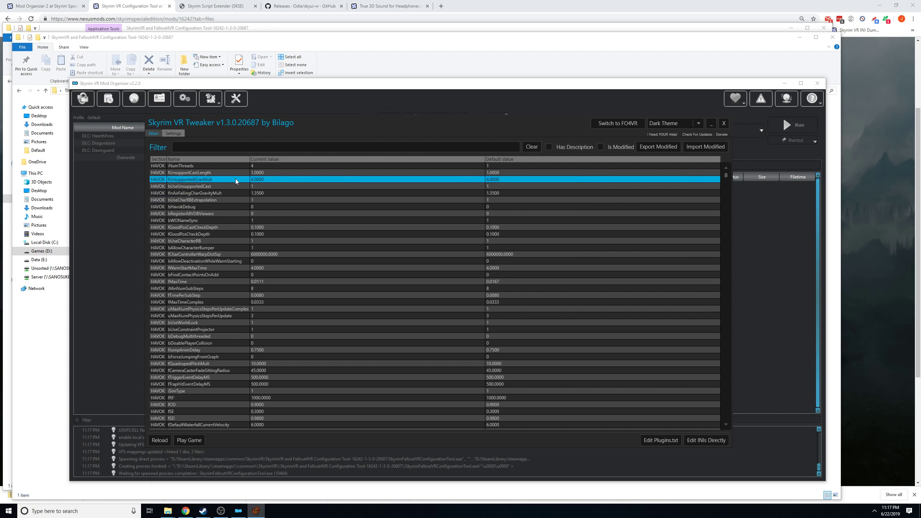
left_click(600, 146)
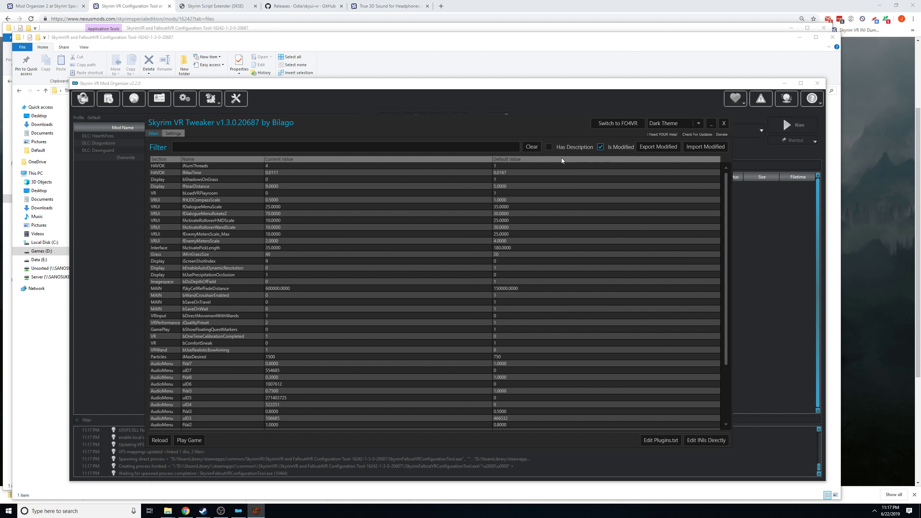
scroll(348, 308, "down", 1)
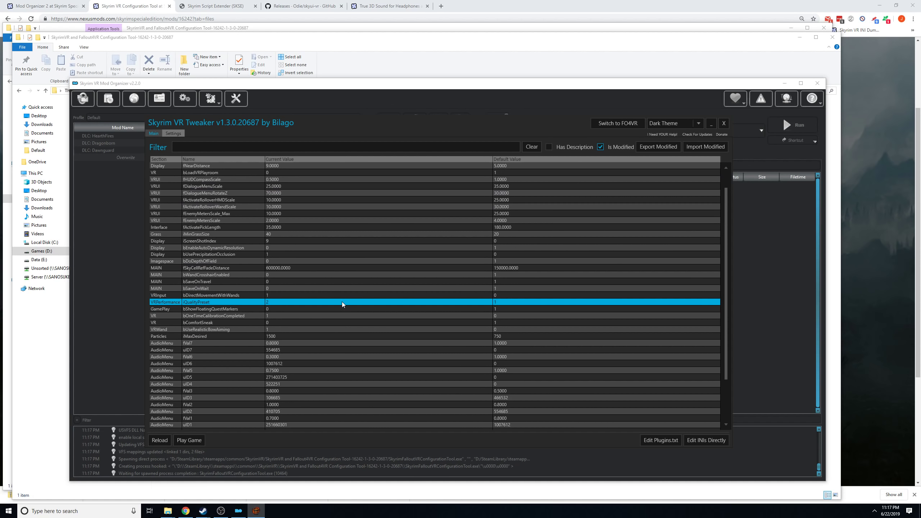
scroll(343, 304, "up", 1)
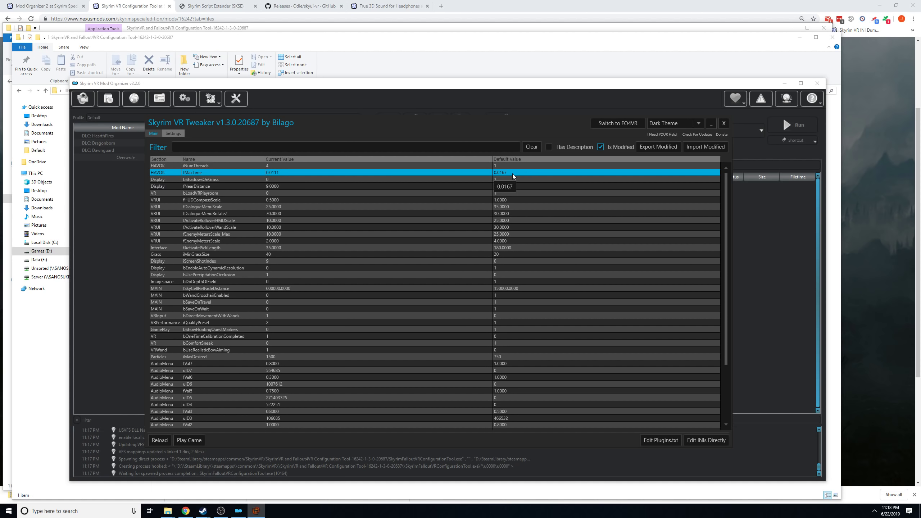
Examine the modified HAVOK, Display and VR entries, including iNumThreads, fMaxTime, bShadowsOnGrass, fNearDistance and bLoadVRPlayroom.
left_click(280, 180)
left_click(288, 173)
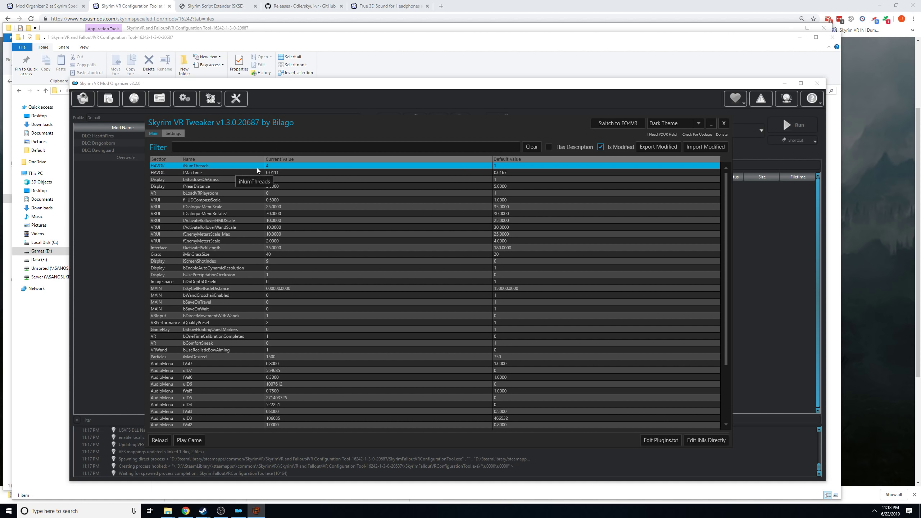
left_click_drag(290, 177, 199, 187)
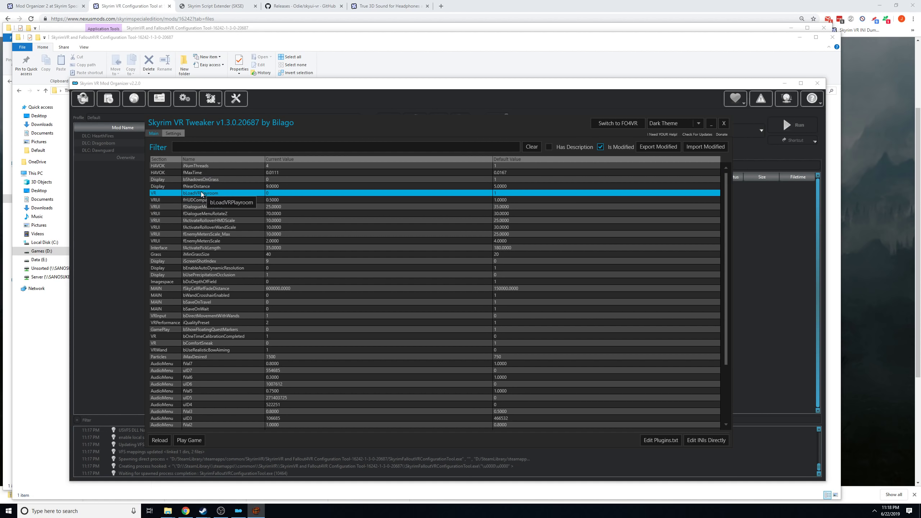
left_click(283, 173)
left_click(282, 193)
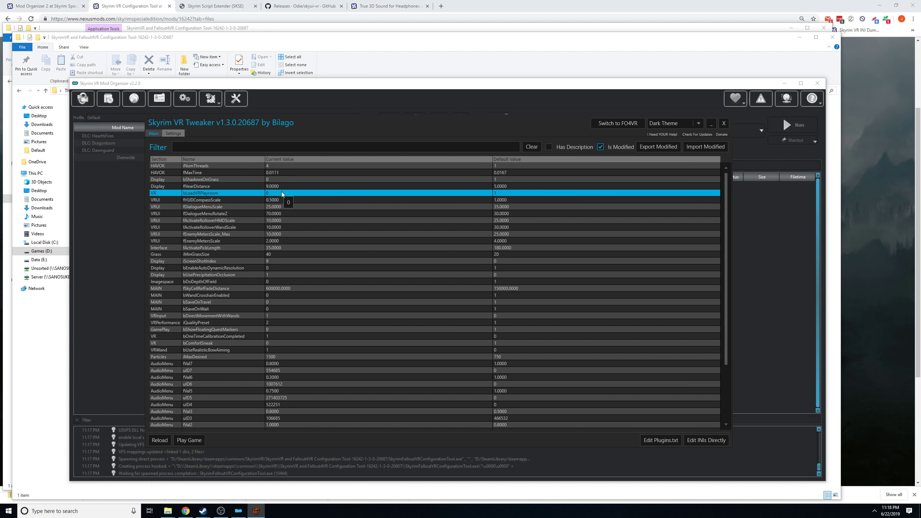
left_click(272, 180)
left_click(279, 186)
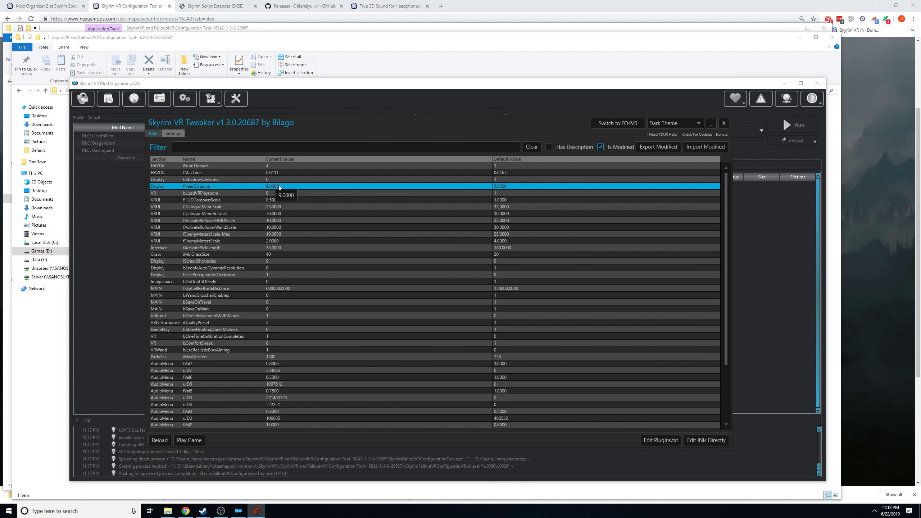
left_click(278, 182)
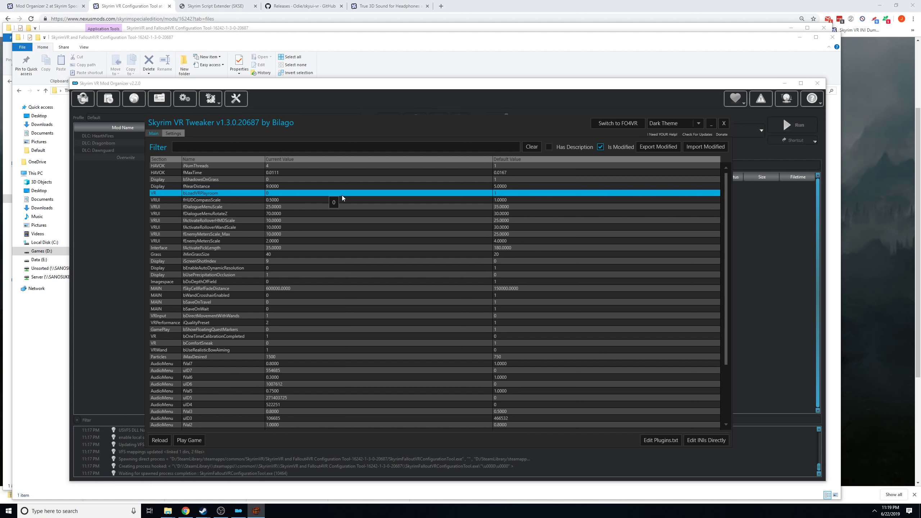
Examine the modified VRUI entries for dialogue menu scale and rotation and for the HMD and wand activation rollover scales.
scroll(342, 198, "down", 1)
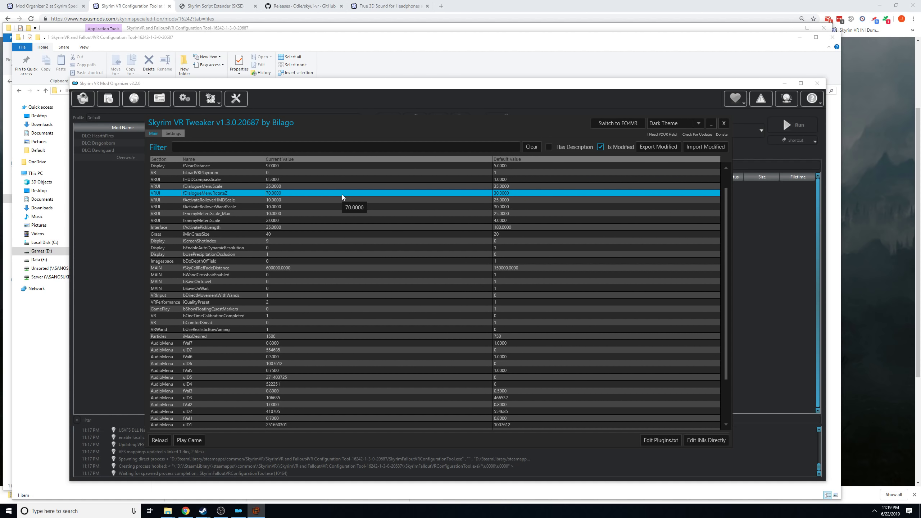
scroll(342, 198, "down", 1)
left_click(195, 184)
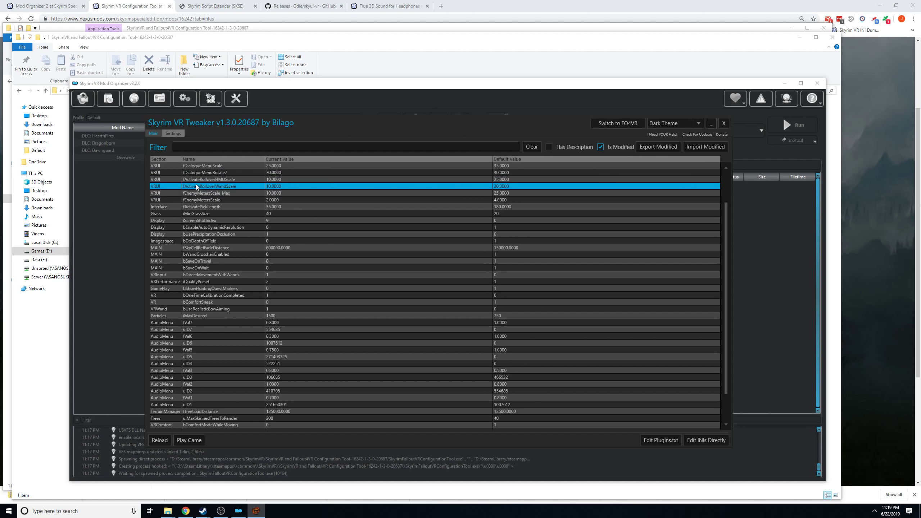
left_click(206, 173)
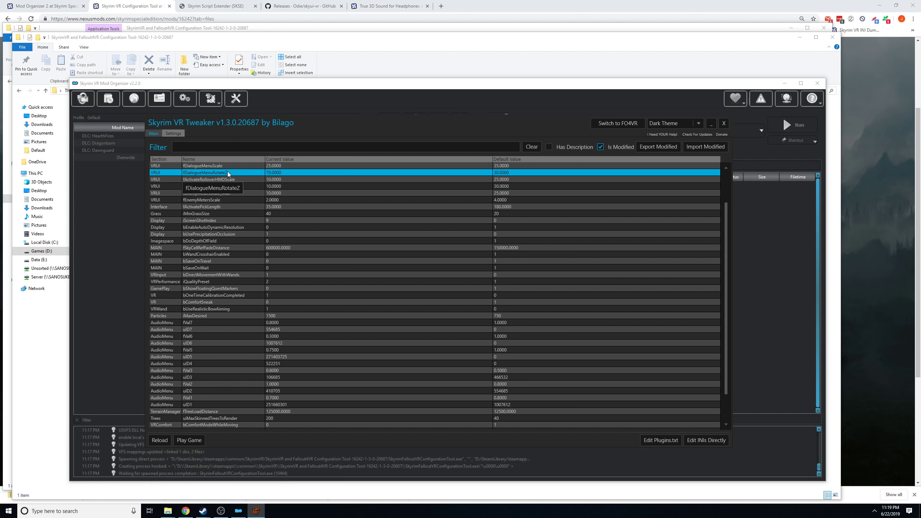
left_click(235, 148)
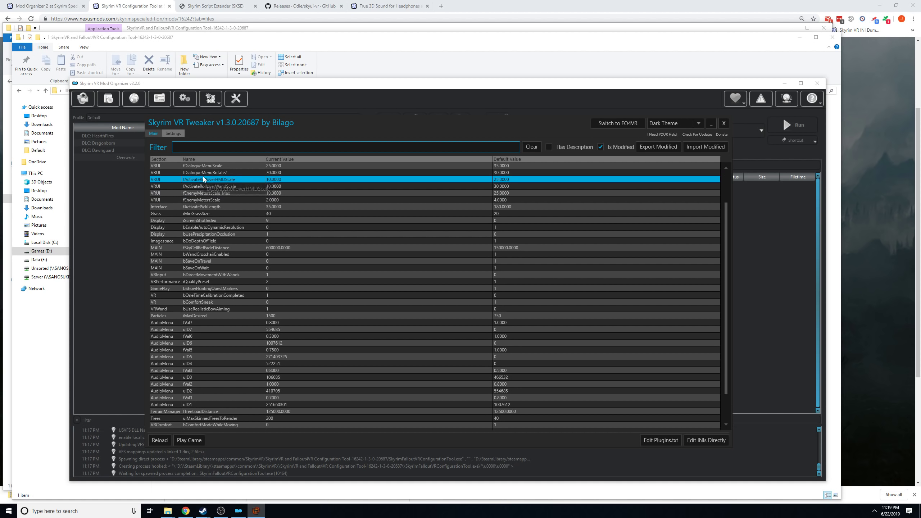
left_click(279, 166)
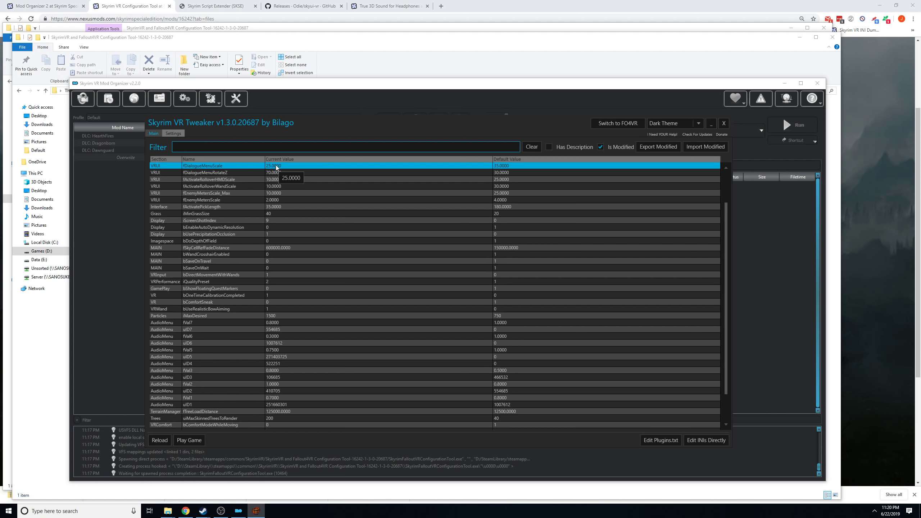
left_click(223, 187)
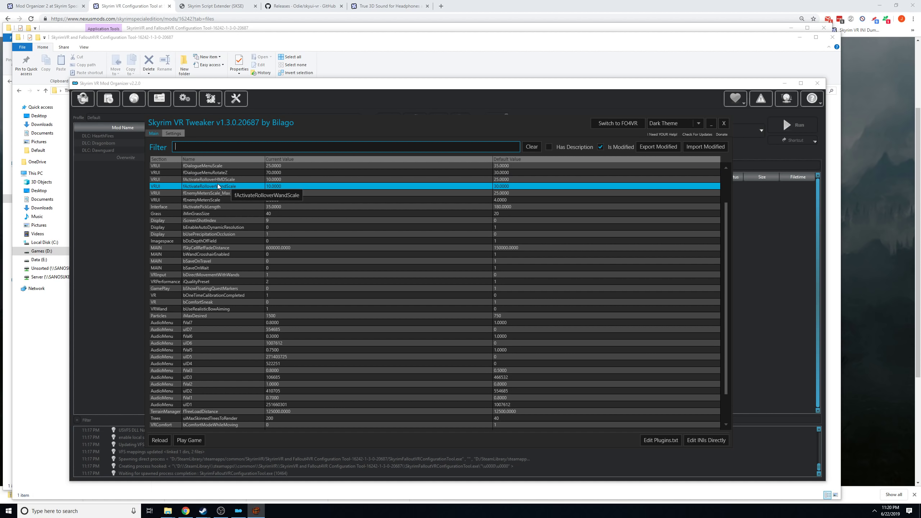
left_click(218, 182)
left_click(222, 185)
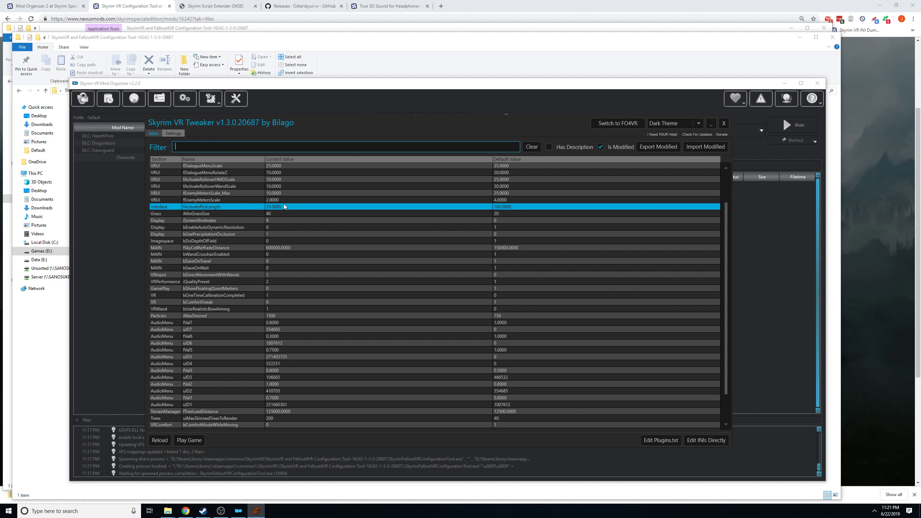
Examine the modified entries from fEnemyMetersScale and fActivatePickLength through the Grass, Display, Imagespace, MAIN and GamePlay settings.
key("Up")
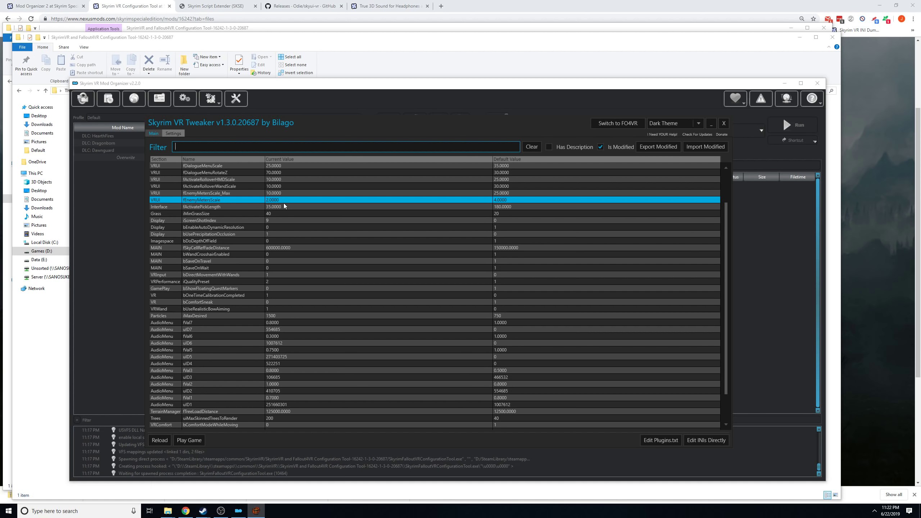
left_click(284, 206)
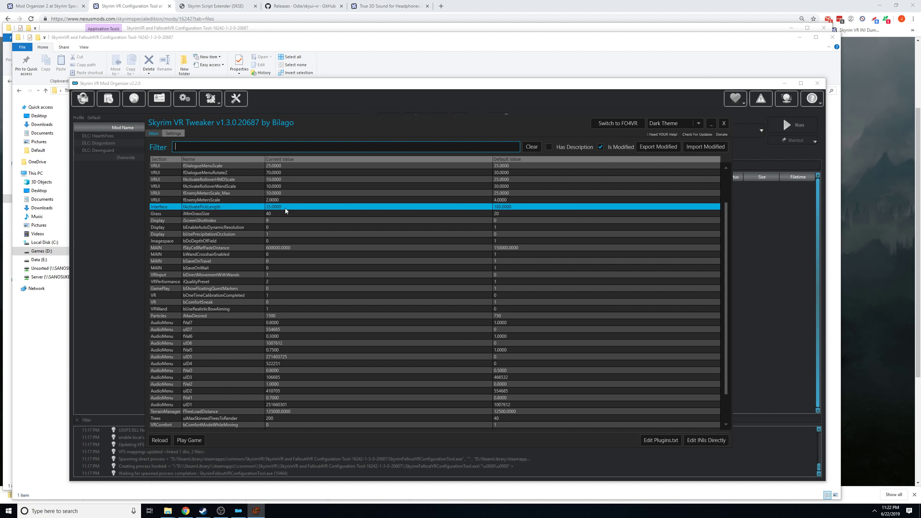
left_click(354, 214)
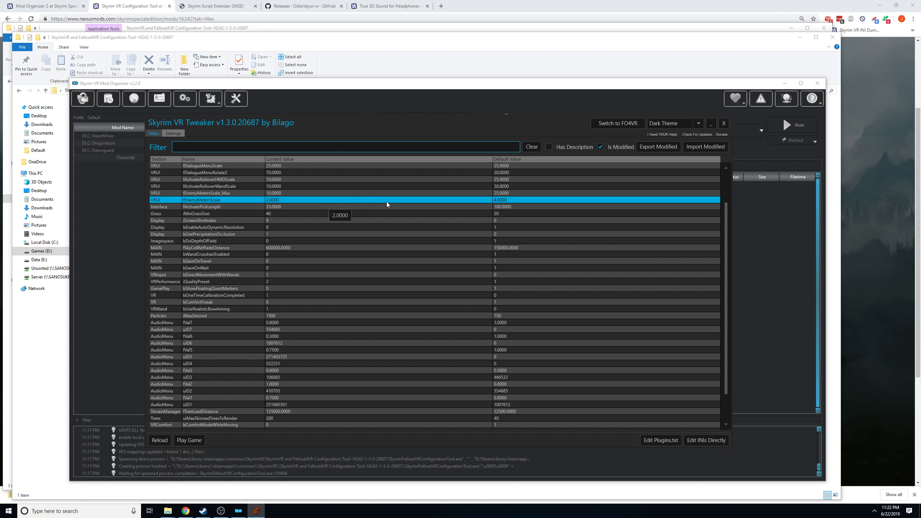
left_click(441, 221)
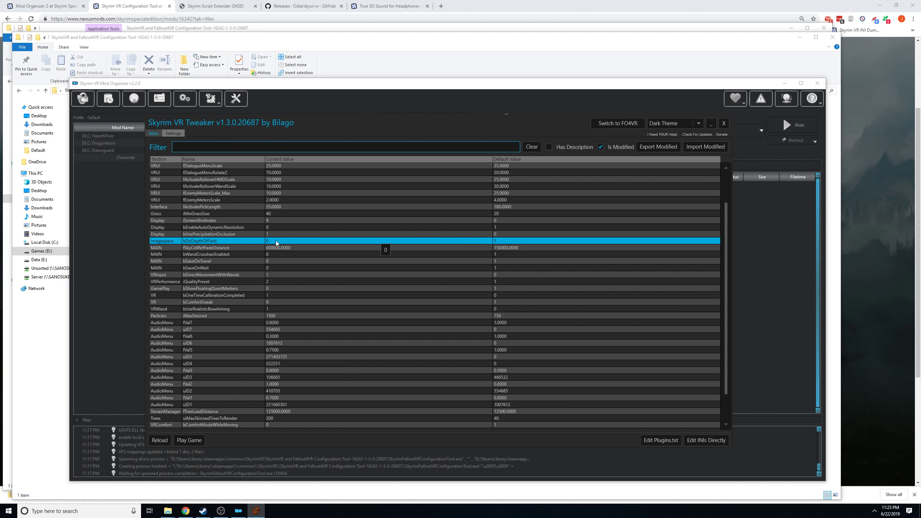
left_click(321, 254)
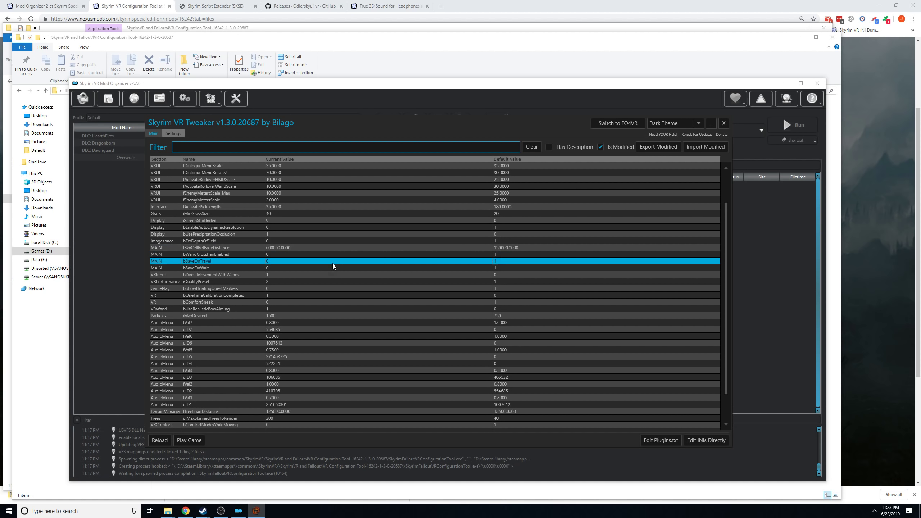
left_click(366, 288)
Examine the remaining modified entries, including VRWand, AudioMenu, TerrainManager and LOD, and close the Skyrim VR Tweaker.
scroll(366, 289, "down", 2)
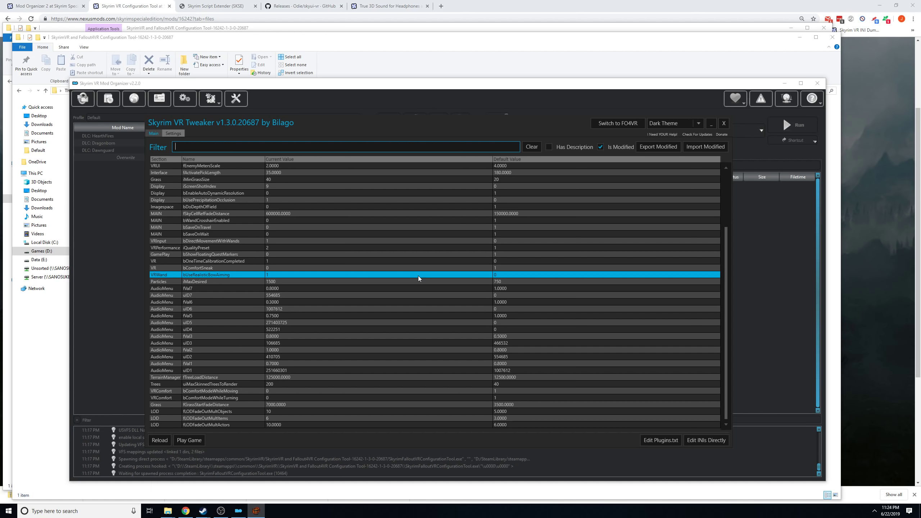
left_click(468, 269)
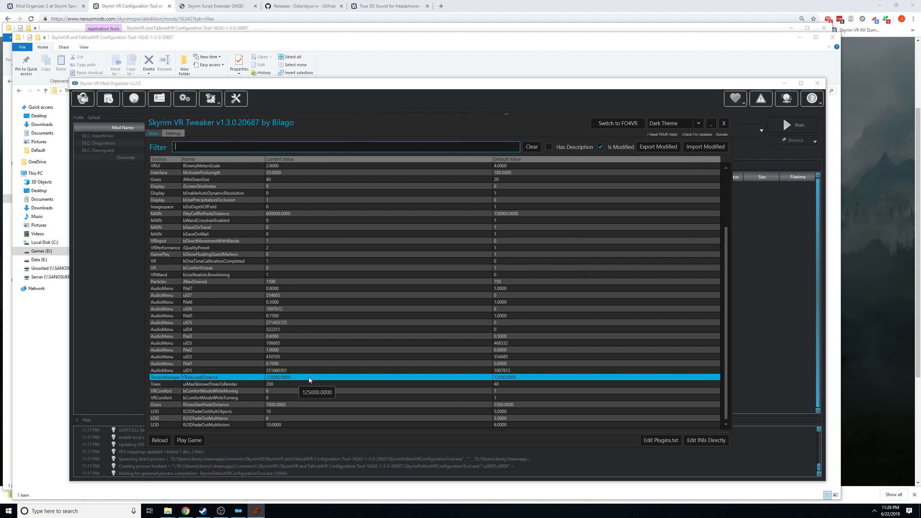
left_click(317, 372)
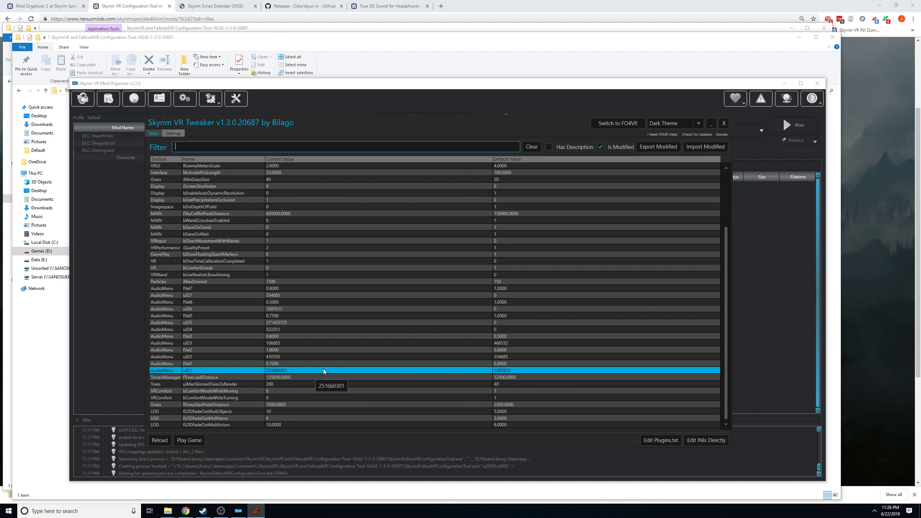
left_click(343, 378)
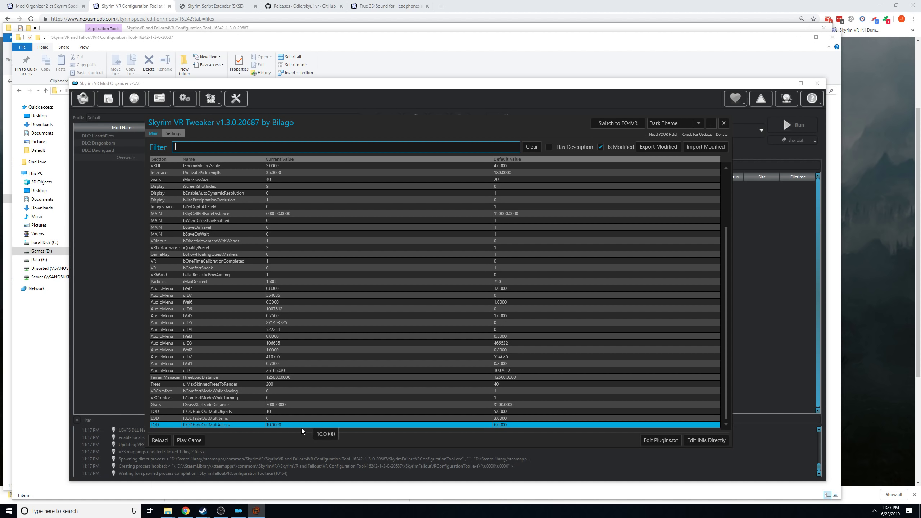
left_click(387, 419)
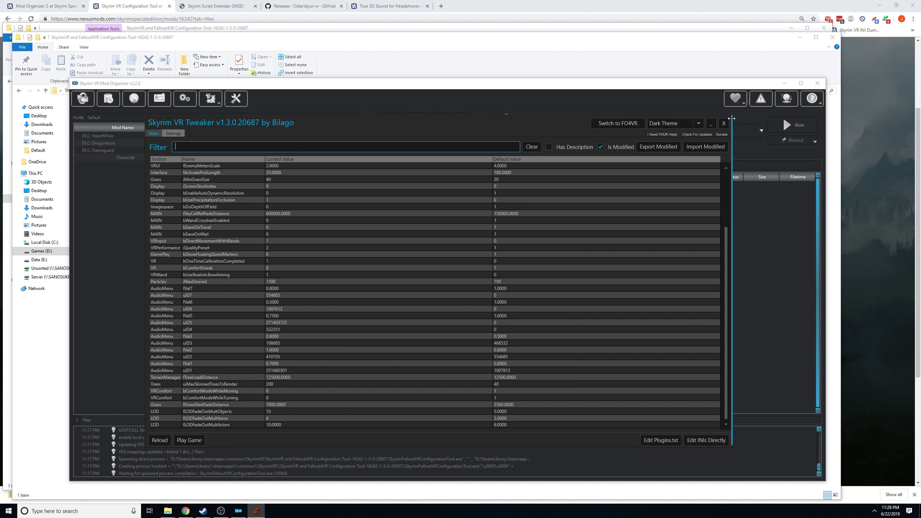
left_click(722, 125)
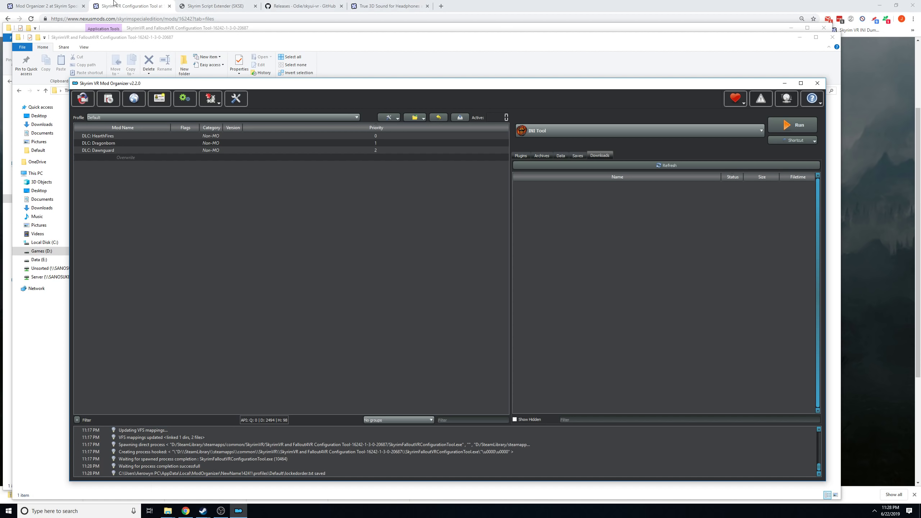
Switch to the Skyrim Script Extender page in Chrome and highlight the line offering the current VR build's 7z archive.
left_click(211, 3)
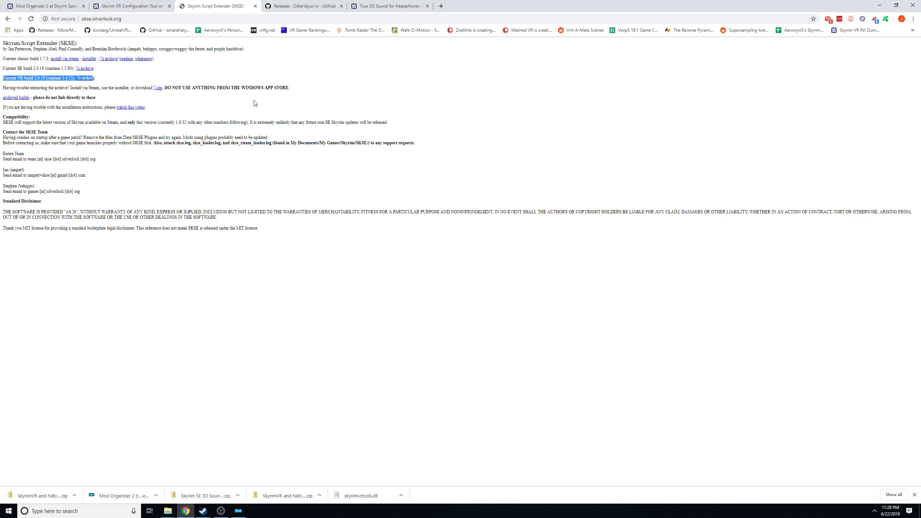
left_click_drag(3, 206, 325, 210)
left_click(350, 275)
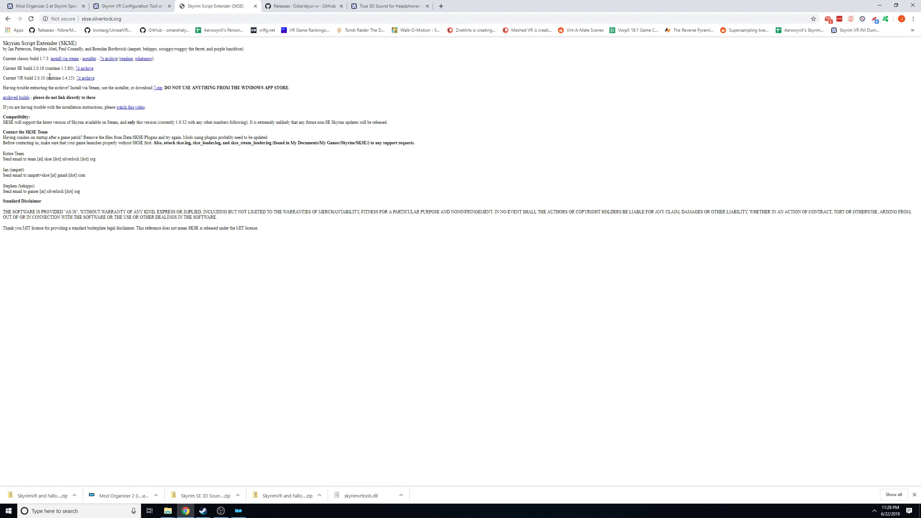
left_click(137, 18)
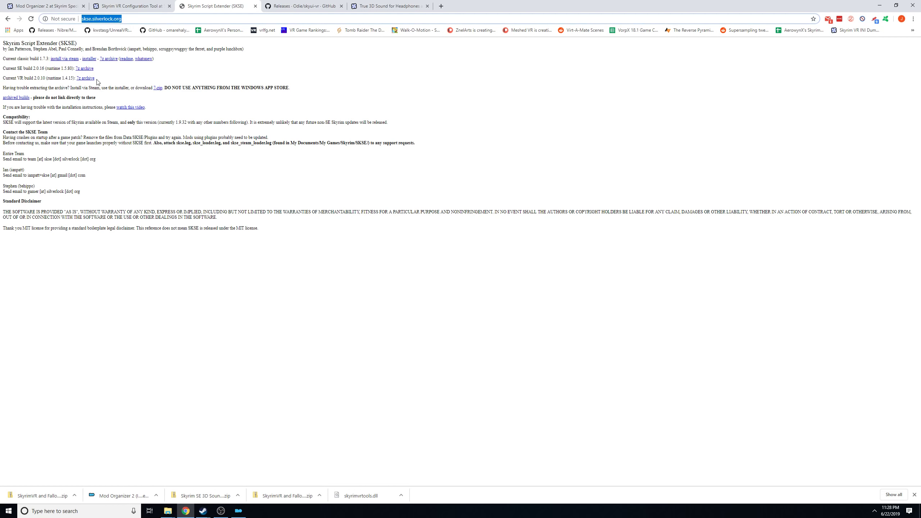
left_click_drag(7, 77, 101, 79)
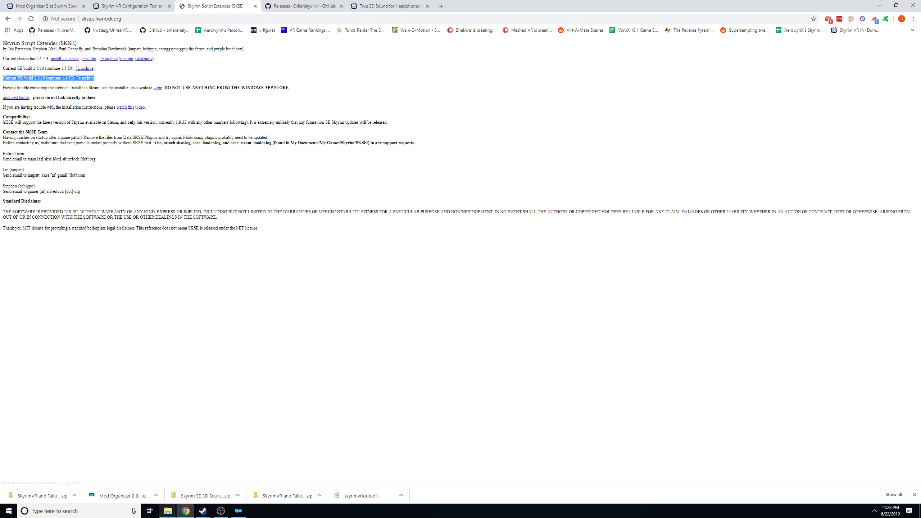
Switch to File Explorer and open the guide folder inside Downloads.
left_click(169, 513)
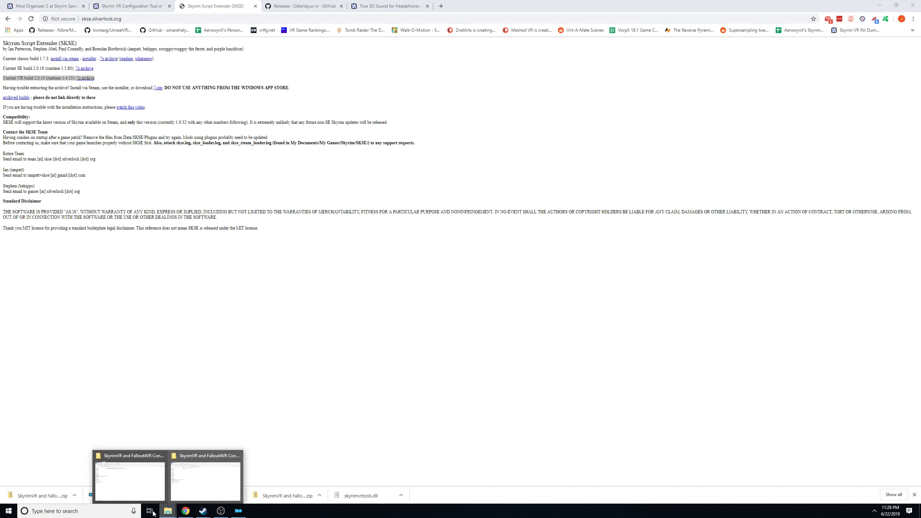
key("super")
left_click(133, 448)
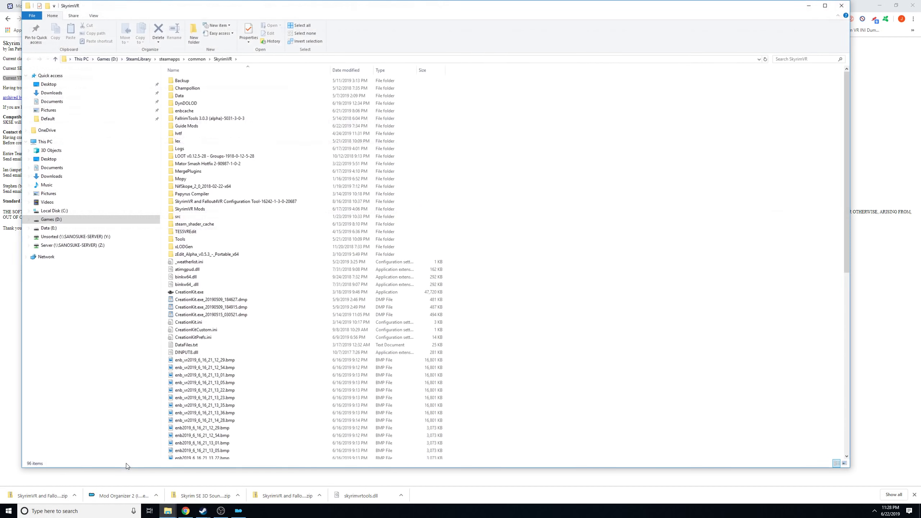
left_click(54, 176)
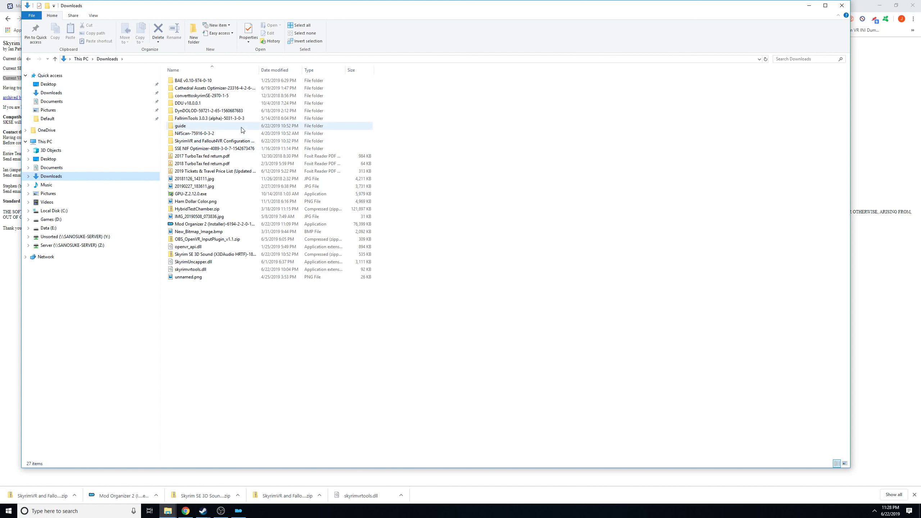
double_click(210, 124)
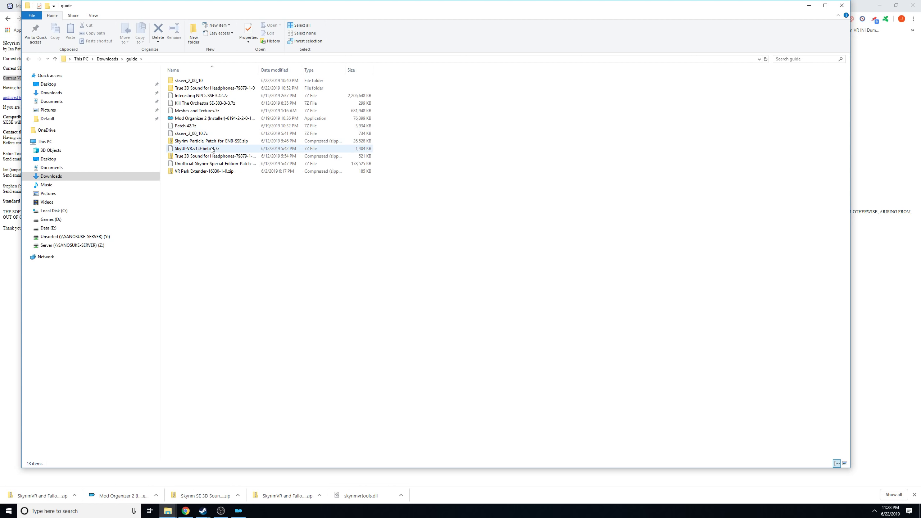
Show the 7-Zip extraction options for sksevr_2_00_10.7z, and open the already extracted sksevr_2_00_10 folder.
left_click(201, 135)
right_click(201, 134)
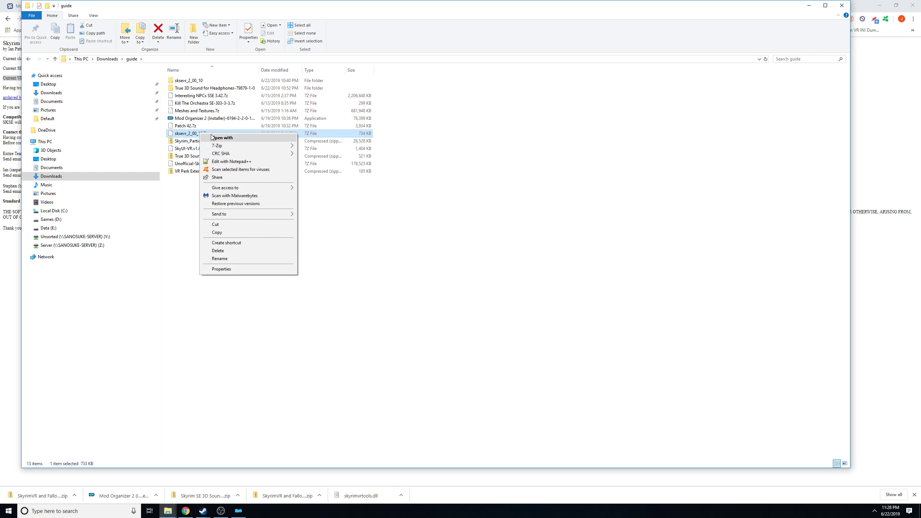
mouse_move(232, 147)
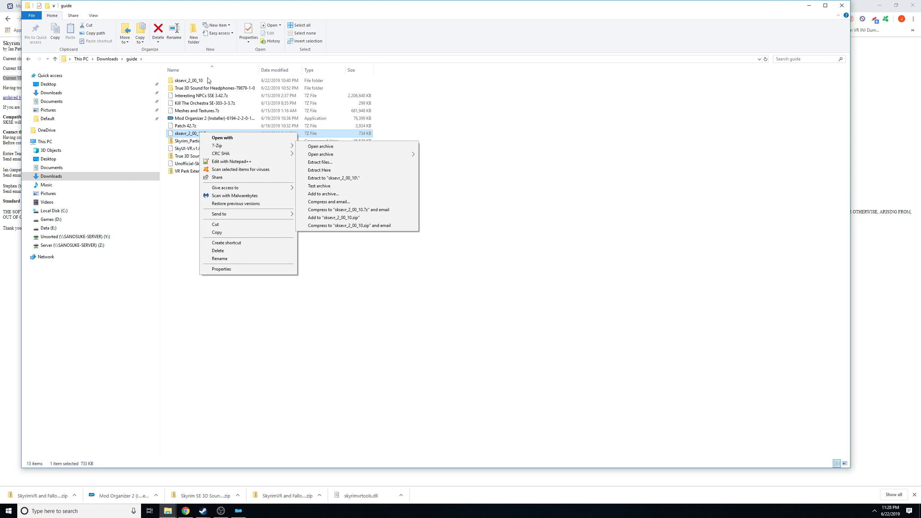
left_click(185, 81)
double_click(185, 80)
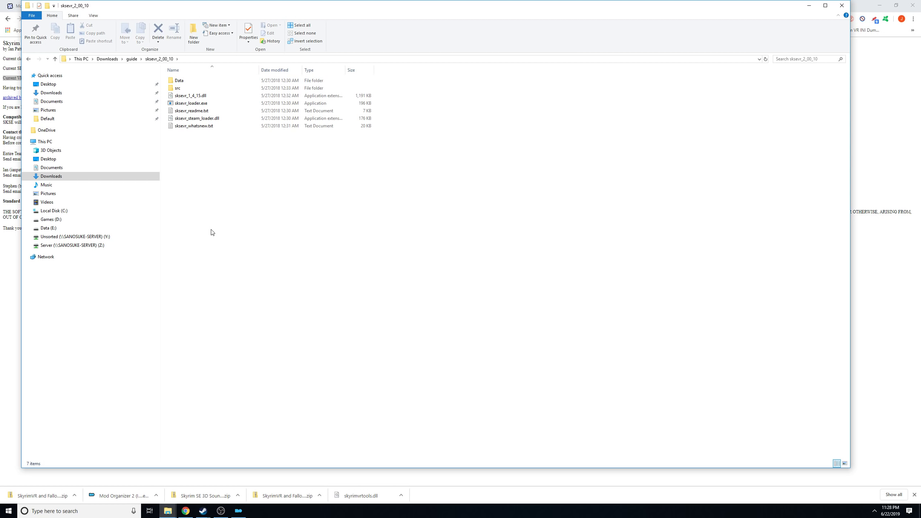
Copy the entire contents of the sksevr_2_00_10 folder into the SkyrimVR game folder, skipping files with the same names.
left_click_drag(225, 216, 176, 73)
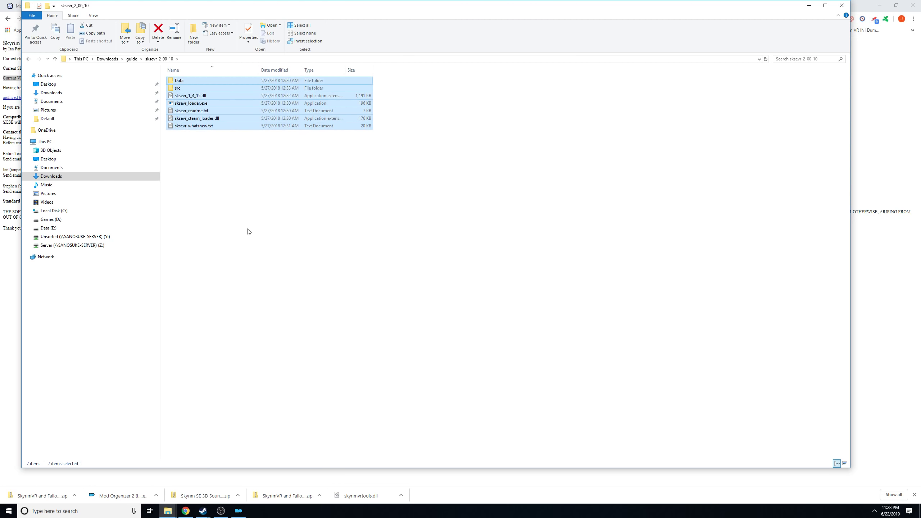
left_click(8, 511)
left_click(142, 450)
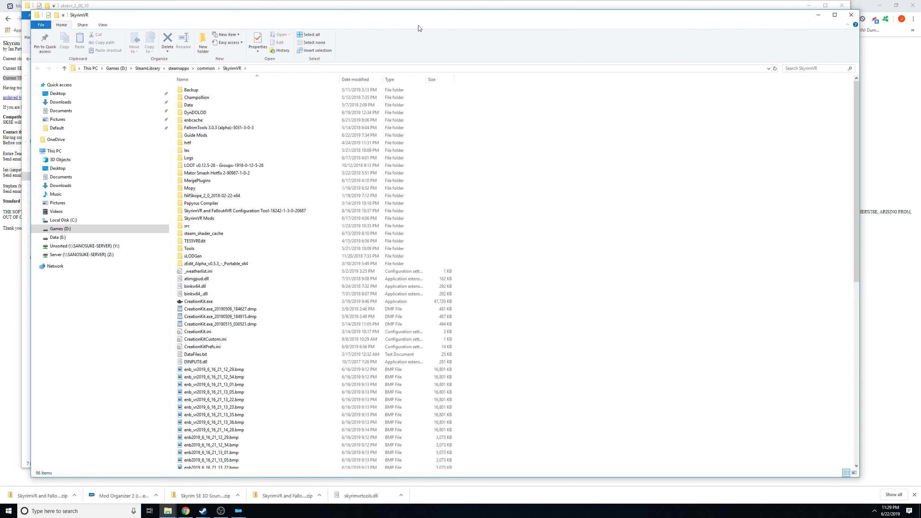
left_click_drag(237, 16, 526, 24)
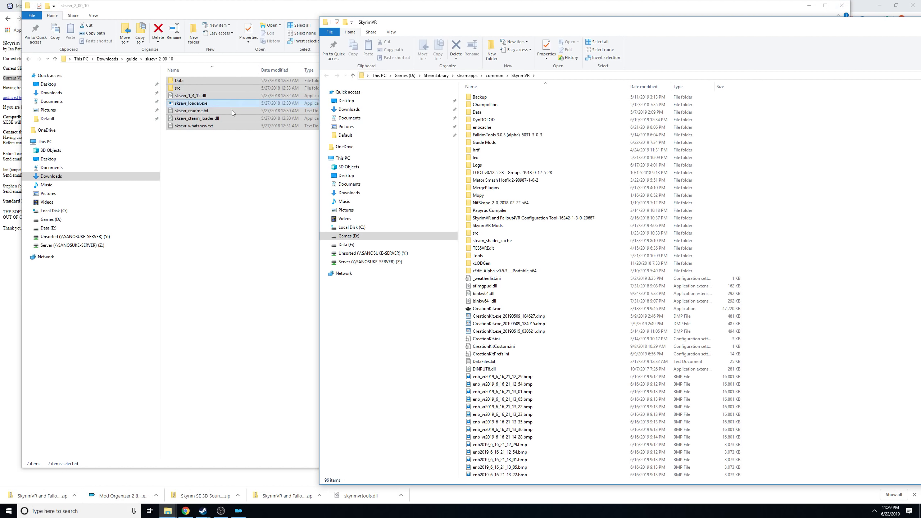
left_click_drag(182, 82, 681, 422)
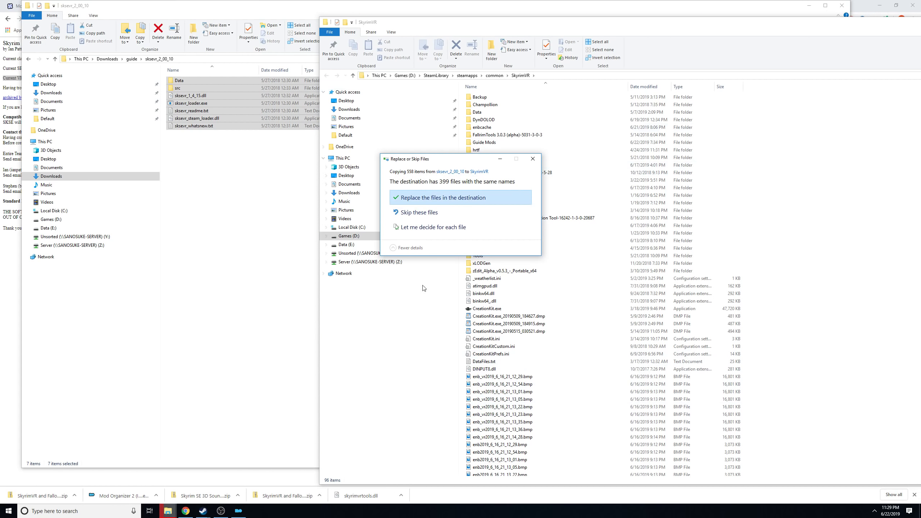
left_click(436, 218)
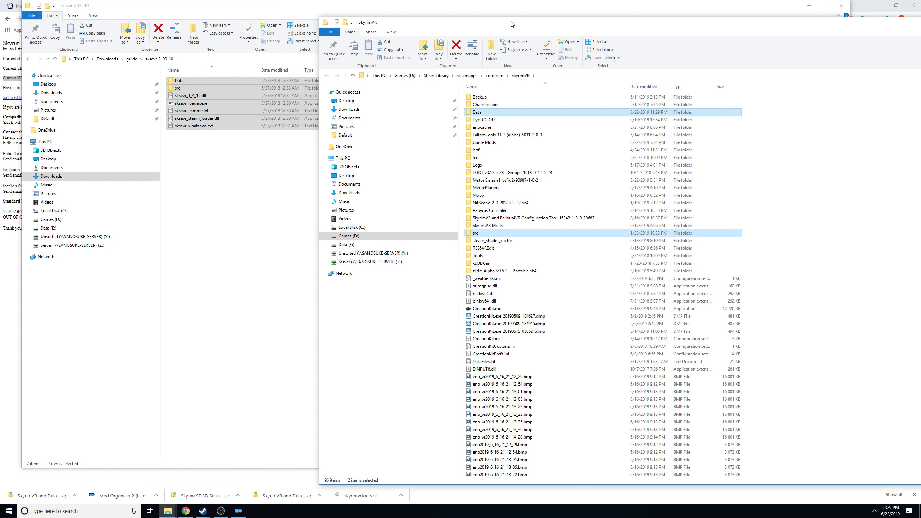
Locate sksevr_loader.exe in the SkyrimVR game folder and select it.
left_click_drag(511, 24, 226, 11)
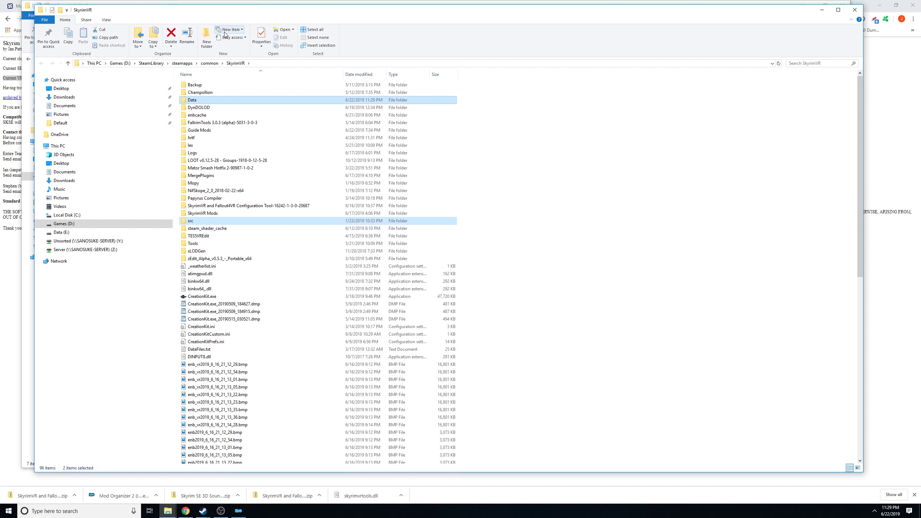
scroll(397, 329, "down", 5)
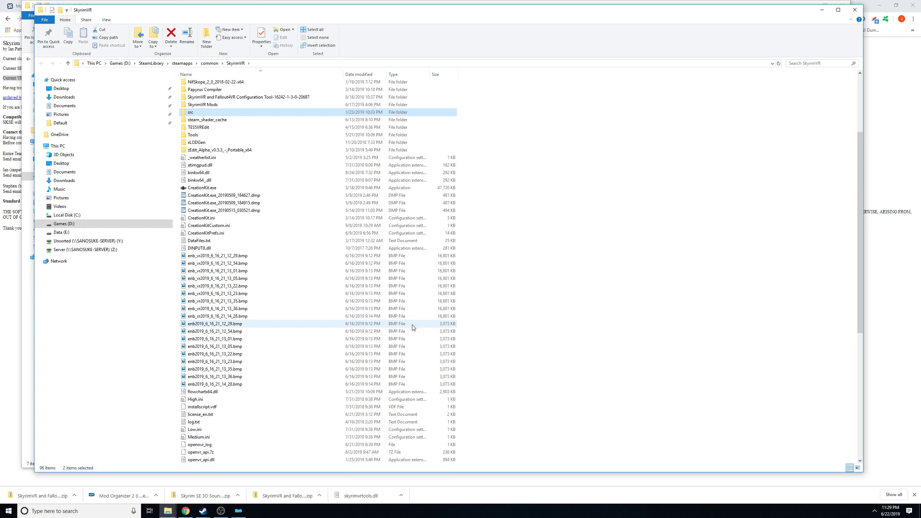
scroll(228, 288, "down", 10)
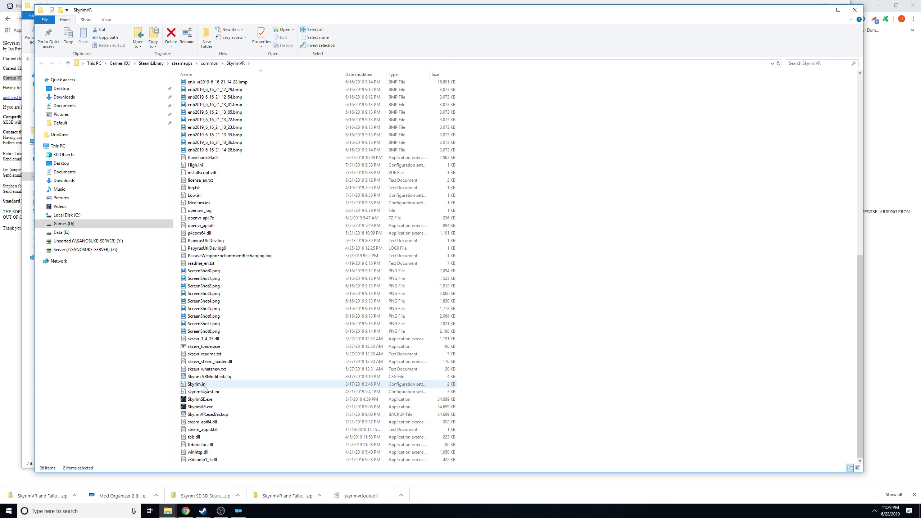
left_click(202, 347)
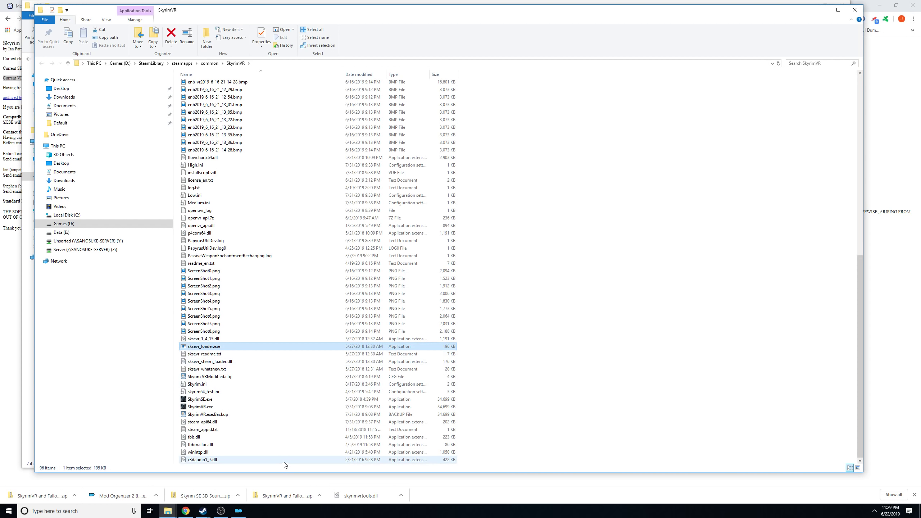
Switch to Mod Organizer and set the SKSE executable's binary to sksevr_loader.exe from the SkyrimVR game folder.
left_click(238, 511)
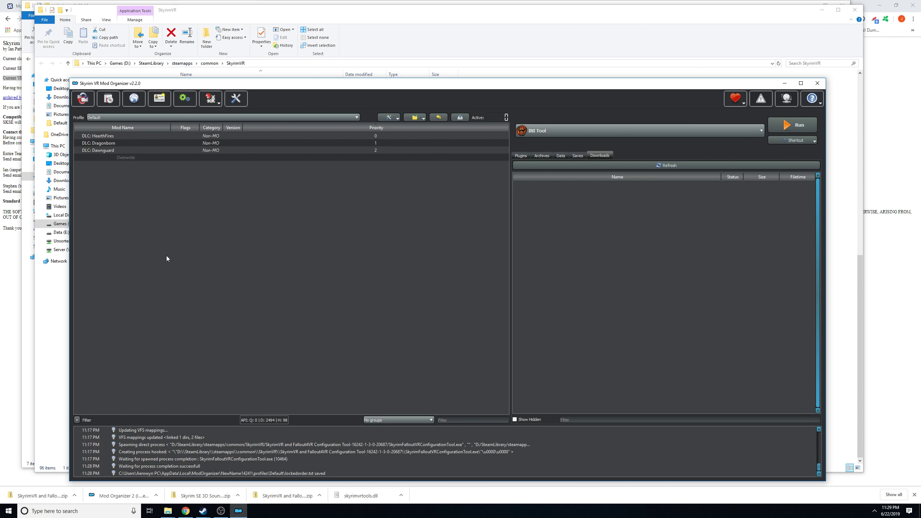
left_click(184, 98)
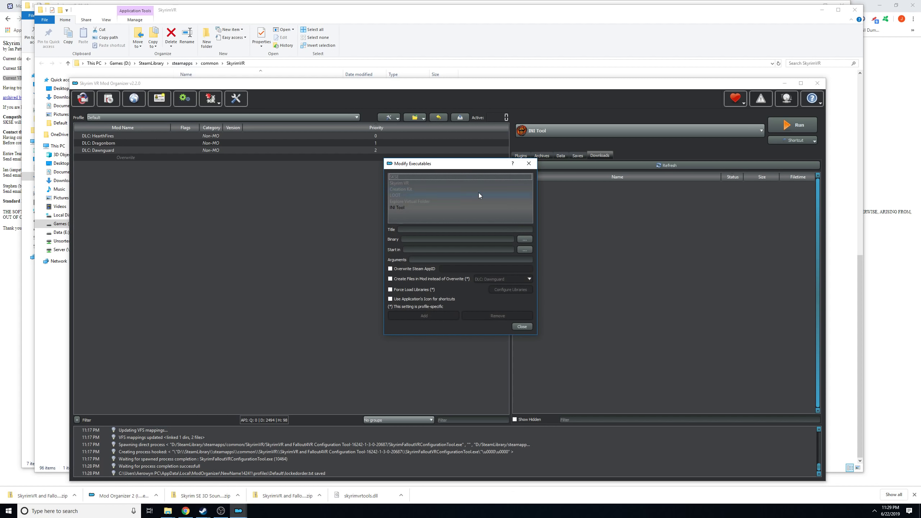
left_click(393, 177)
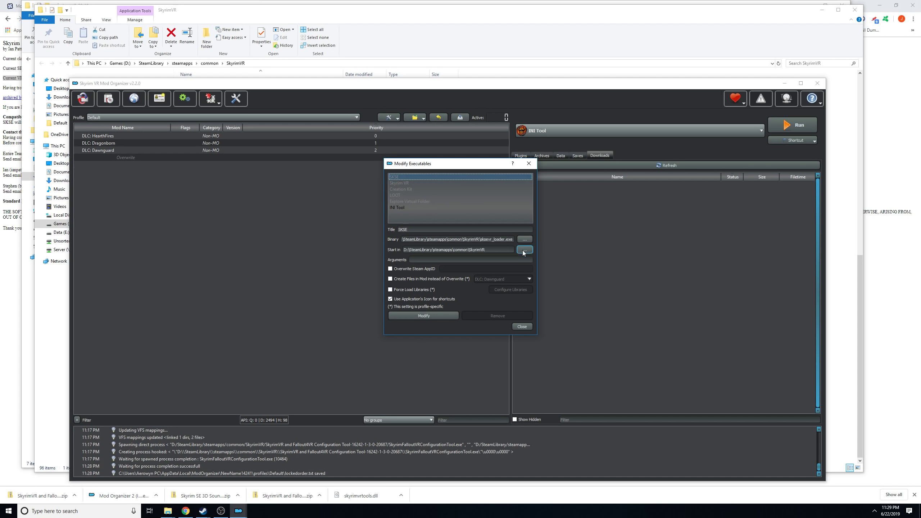
left_click(525, 240)
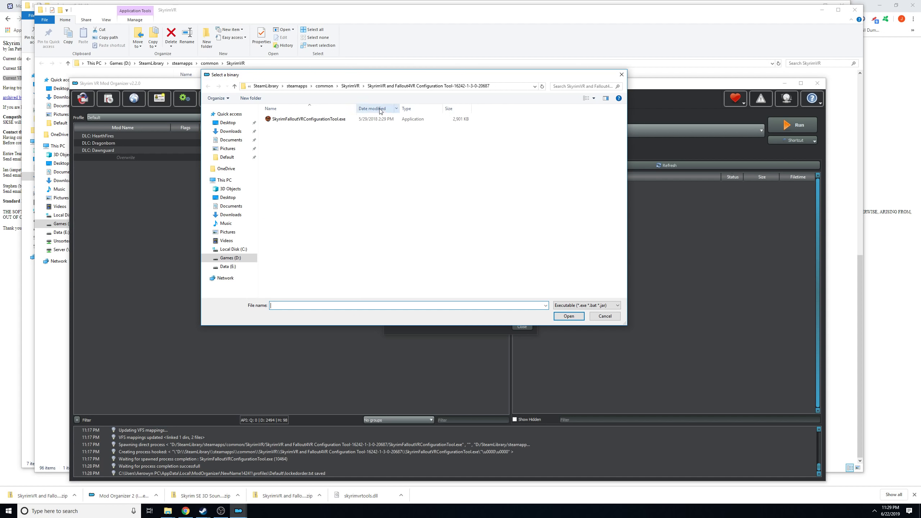
left_click(350, 86)
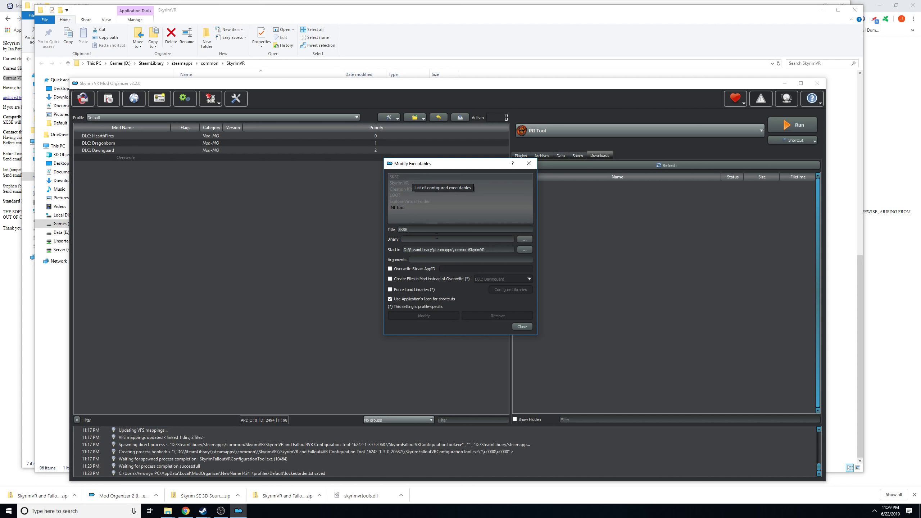
left_click_drag(429, 232, 397, 229)
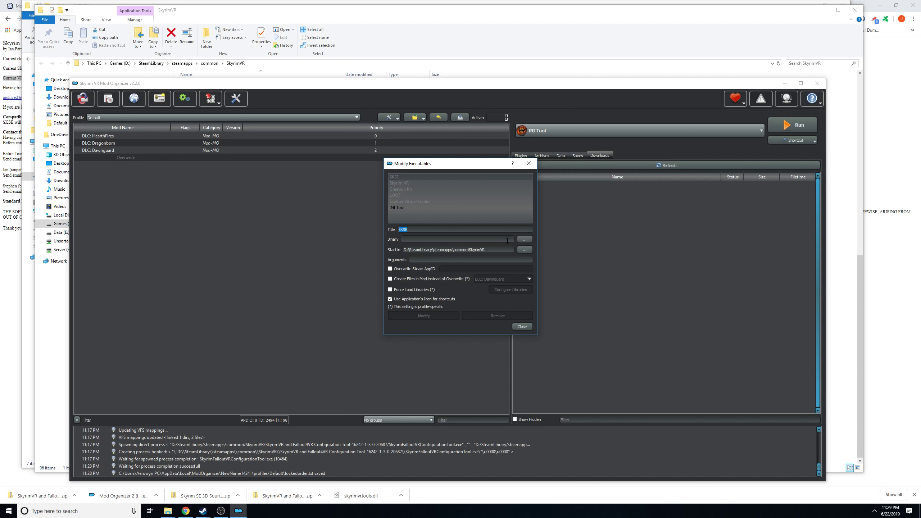
left_click(524, 239)
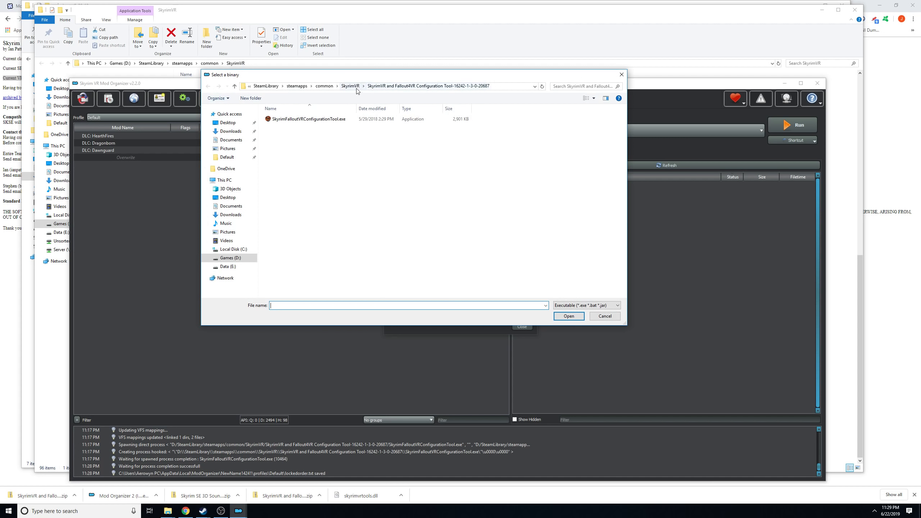
left_click(354, 87)
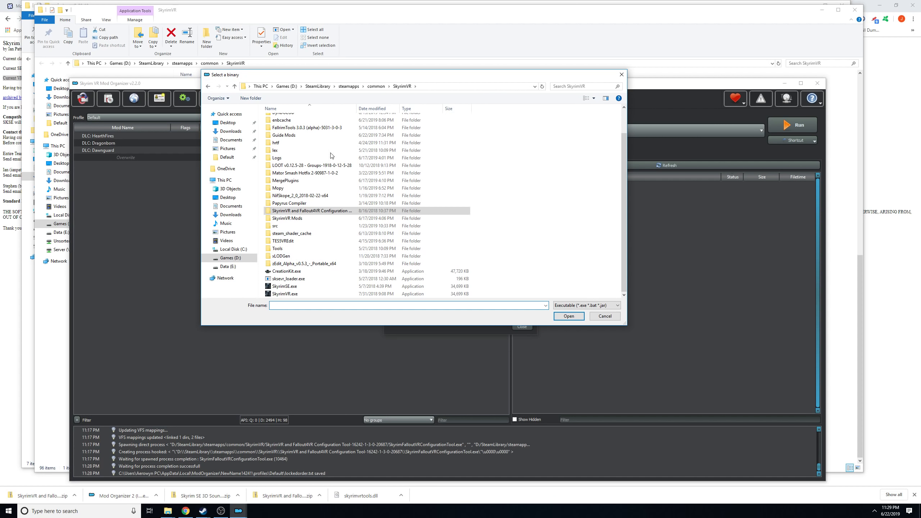
double_click(298, 278)
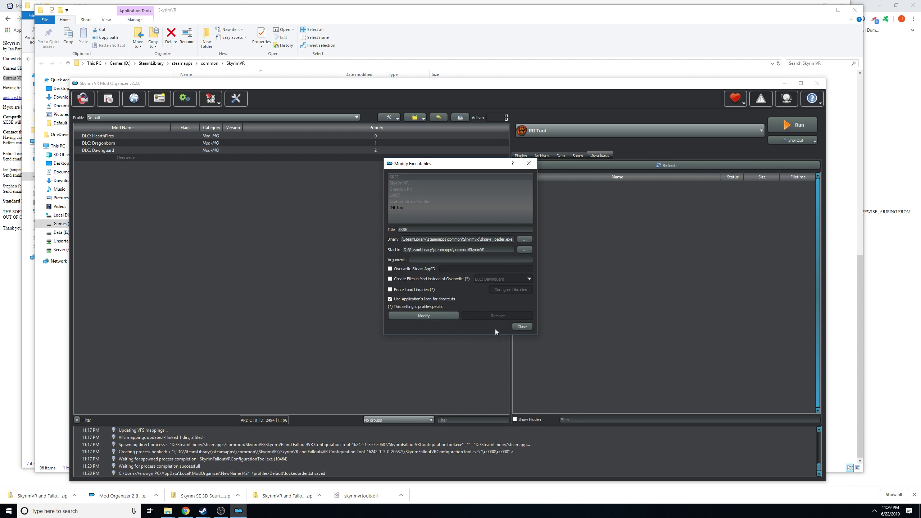
Close the executables editor and choose SKSE as the program to run.
left_click(518, 328)
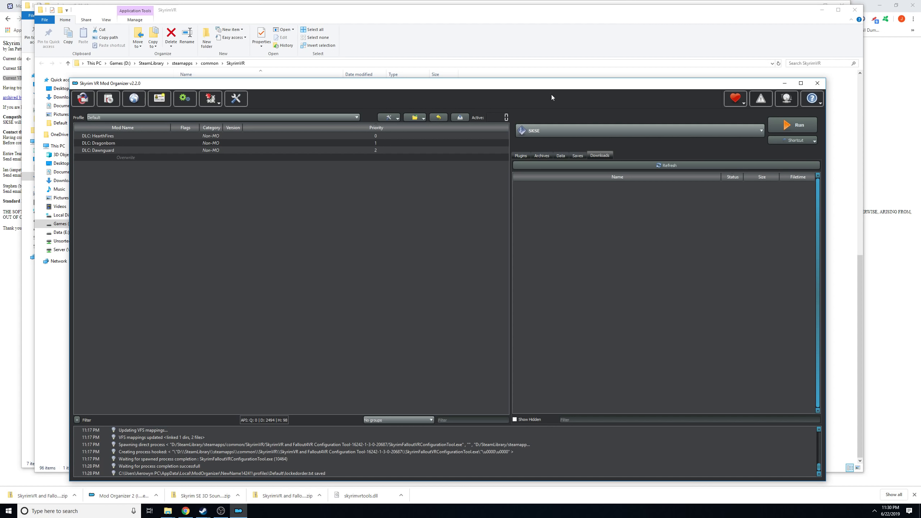
left_click(532, 134)
left_click(560, 151)
Switch to Chrome and view the GitHub releases page of Odie/skyui-vr.
left_click_drag(148, 84, 171, 44)
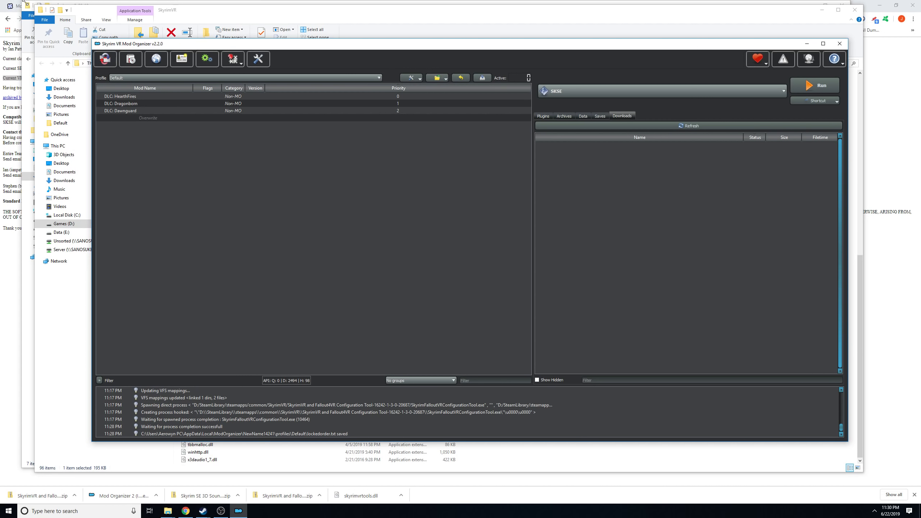
left_click(14, 436)
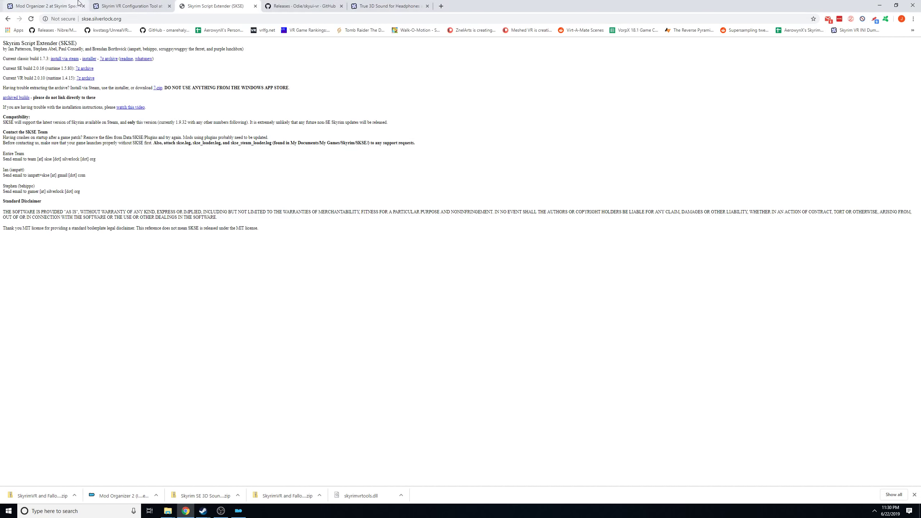
left_click(270, 4)
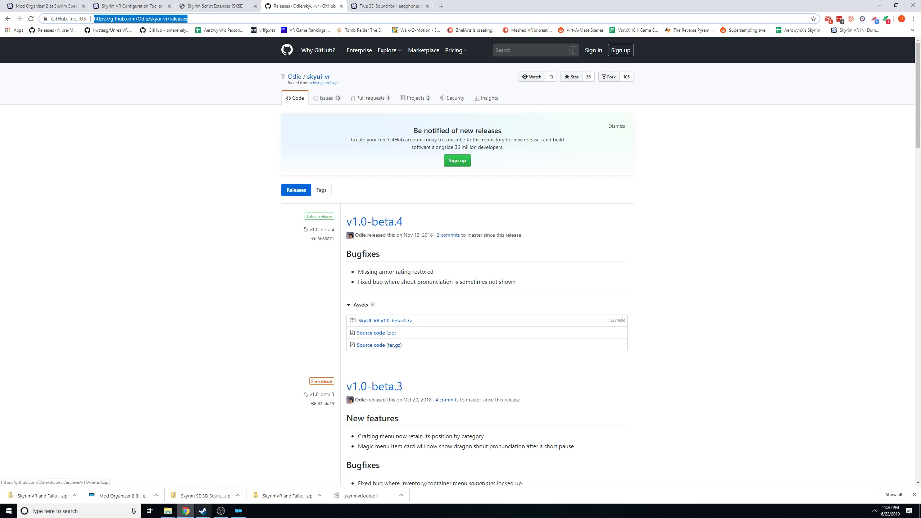
Return to Mod Organizer, install SkyUI-VR.v1.0-beta.4.7z from the guide folder under the name SkyUI, and select it in the mod list.
left_click(238, 511)
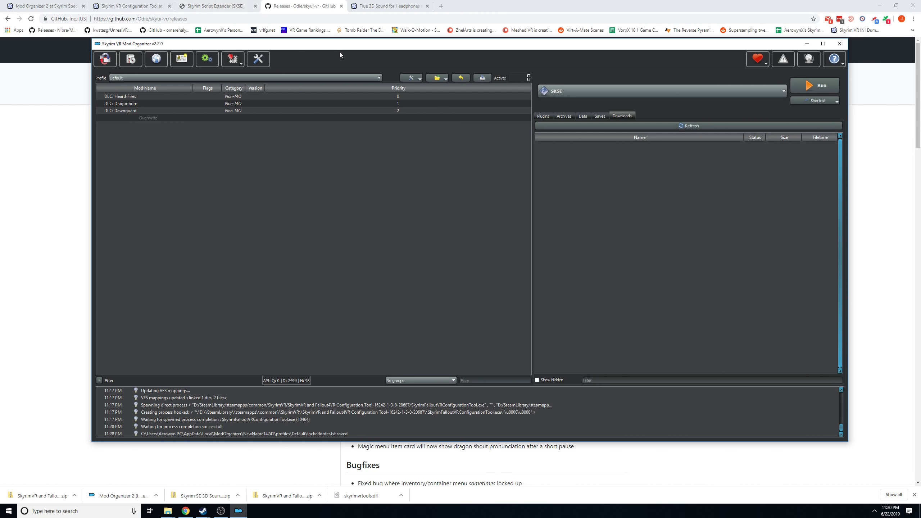
left_click_drag(343, 51, 317, 42)
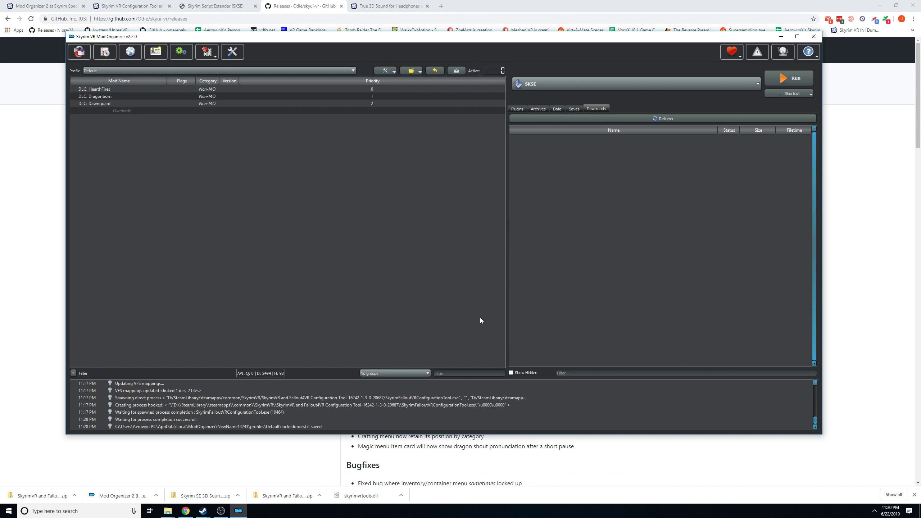
left_click(105, 51)
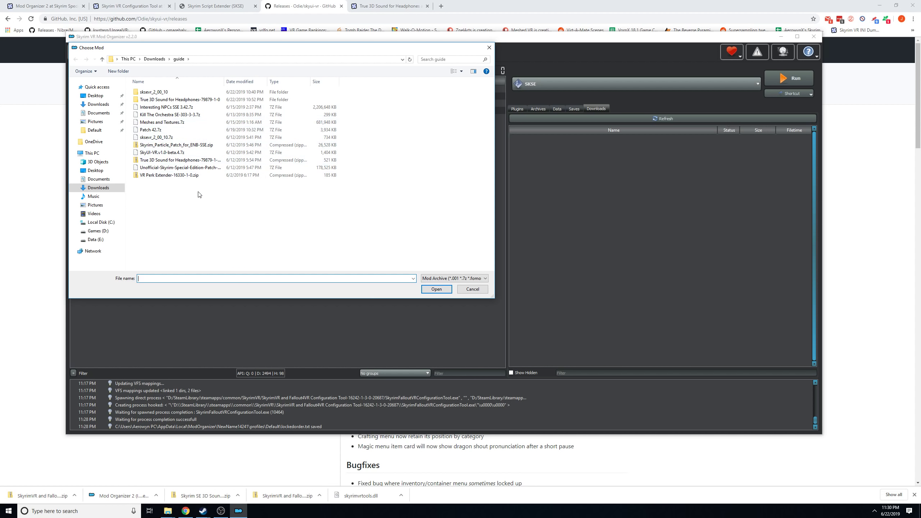
double_click(160, 153)
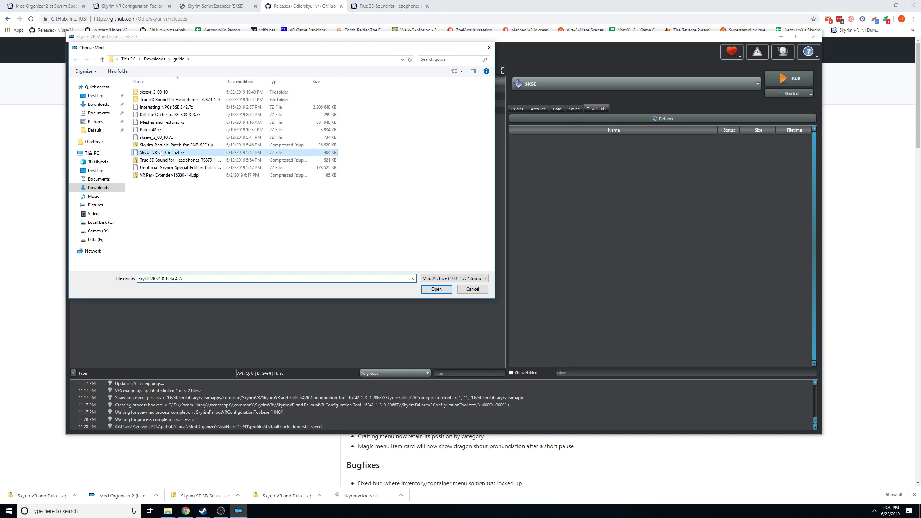
left_click(473, 244)
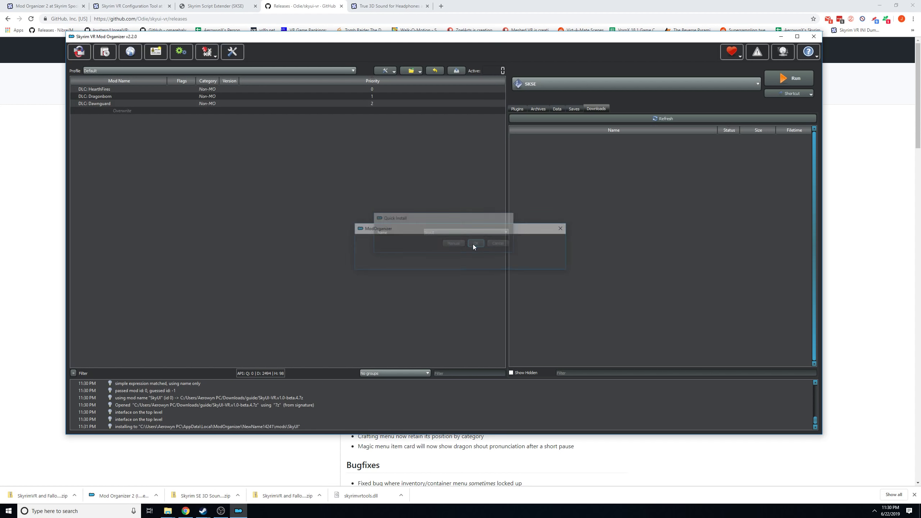
left_click(93, 111)
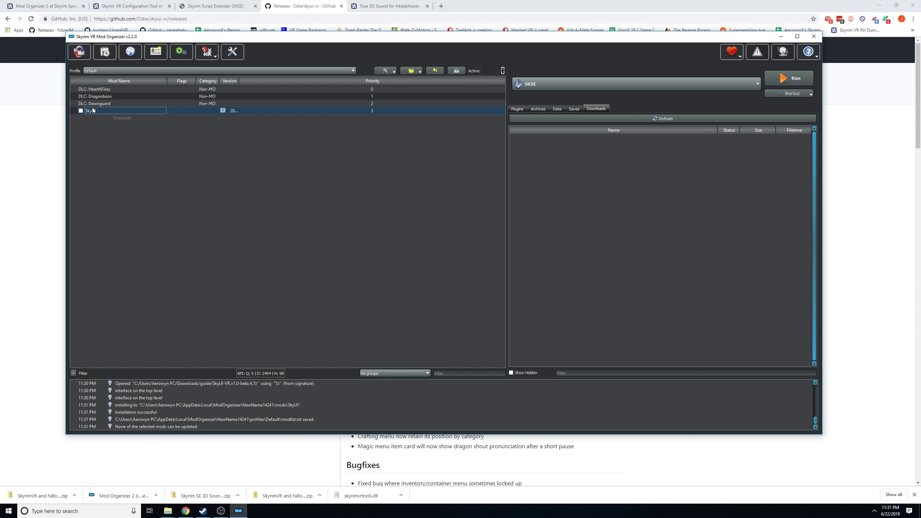
Enable the SkyUI mod in the mod list and display the plugin load order.
left_click(81, 110)
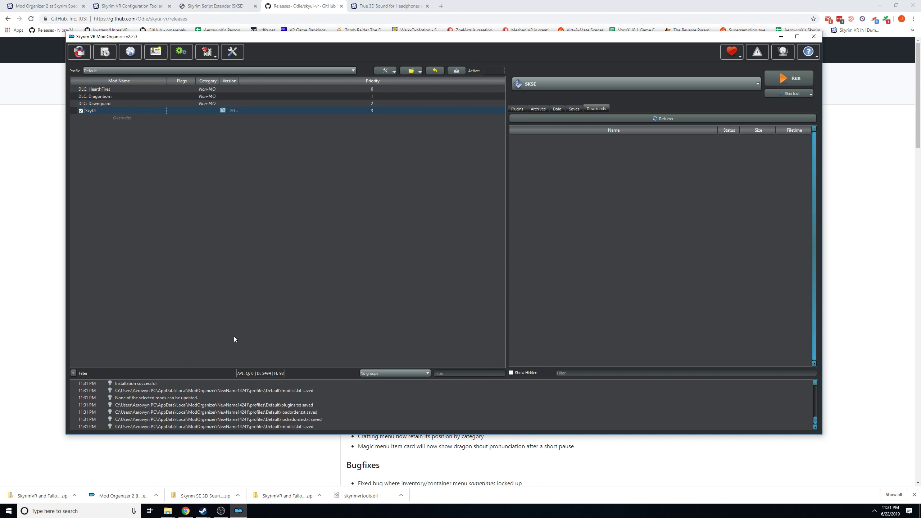
left_click(522, 106)
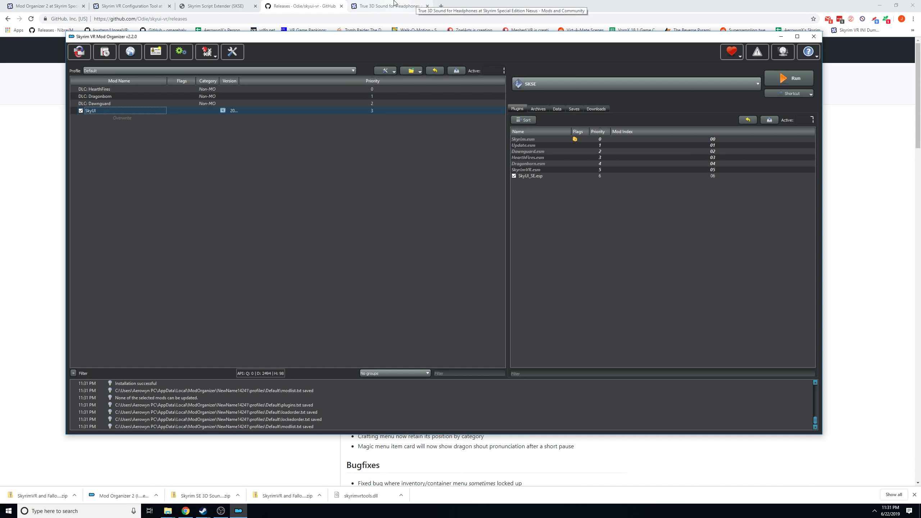
Switch to the Nexus Mods page in Chrome, search for "haptic" and open the Haptic Skyrim VR mod page.
left_click(147, 5)
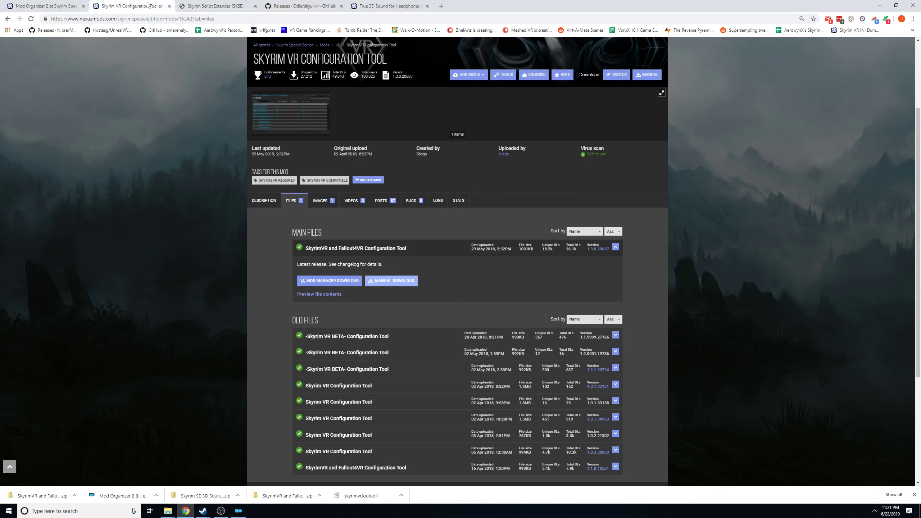
scroll(544, 152, "up", 3)
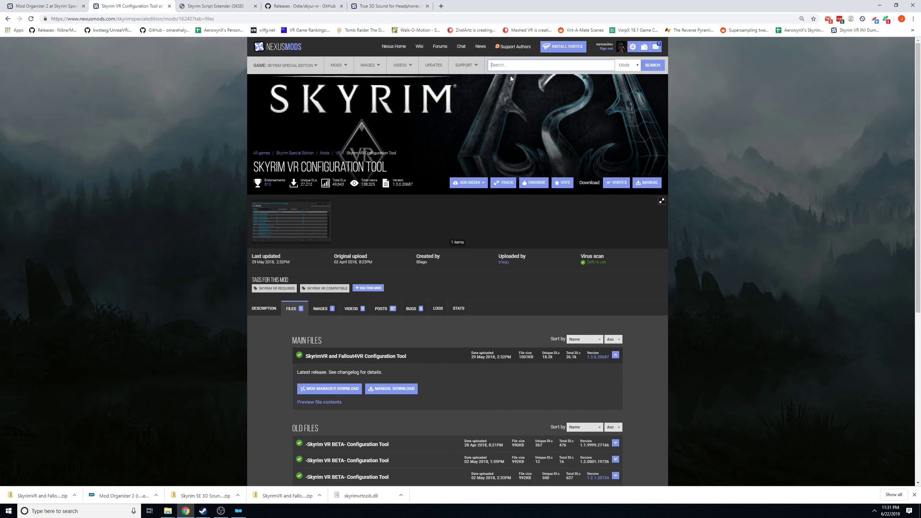
type("haptic")
key("Return")
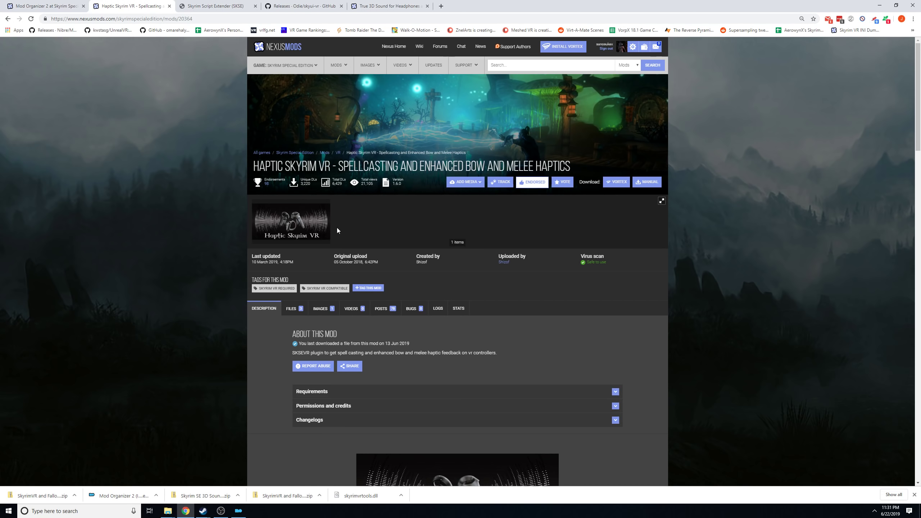
Download the main HapticSkyrimVR - Spellcasting and Enhanced Bow and Melee Feedback SKSE Plugin file through the mod manager.
scroll(306, 296, "down", 3)
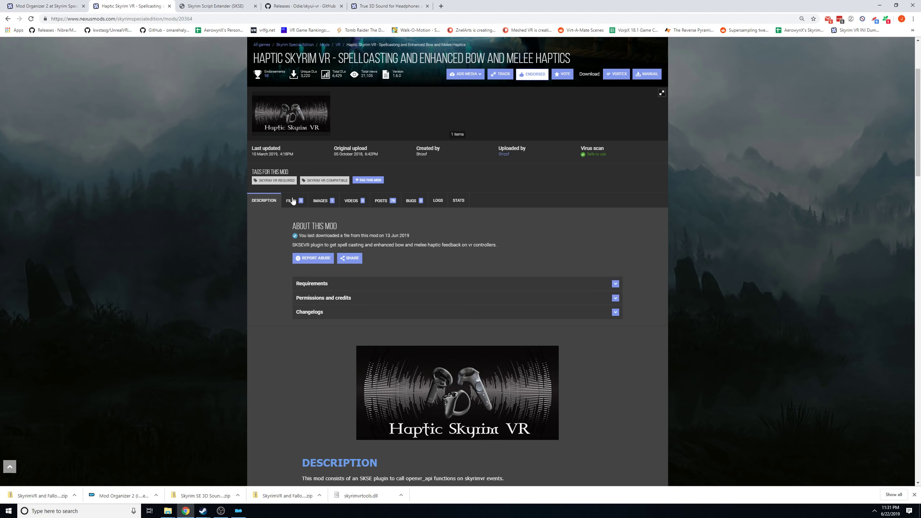
left_click(300, 201)
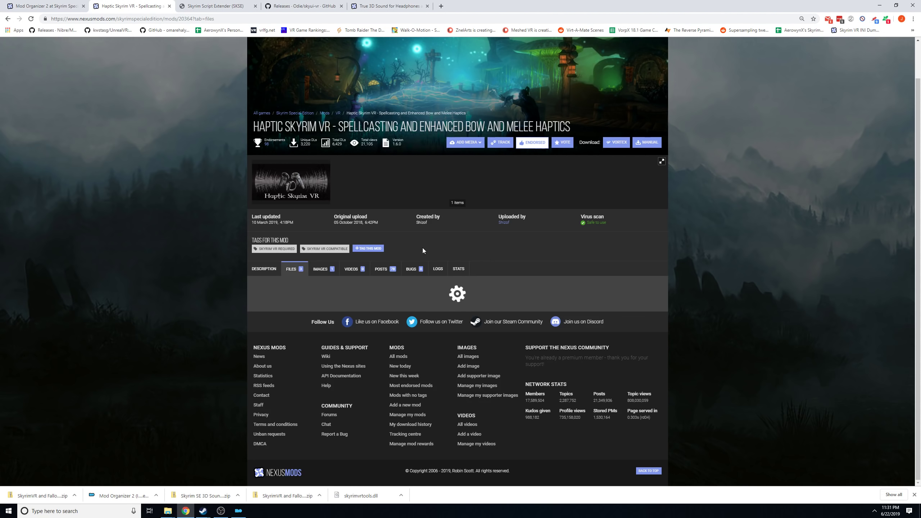
scroll(466, 308, "down", 4)
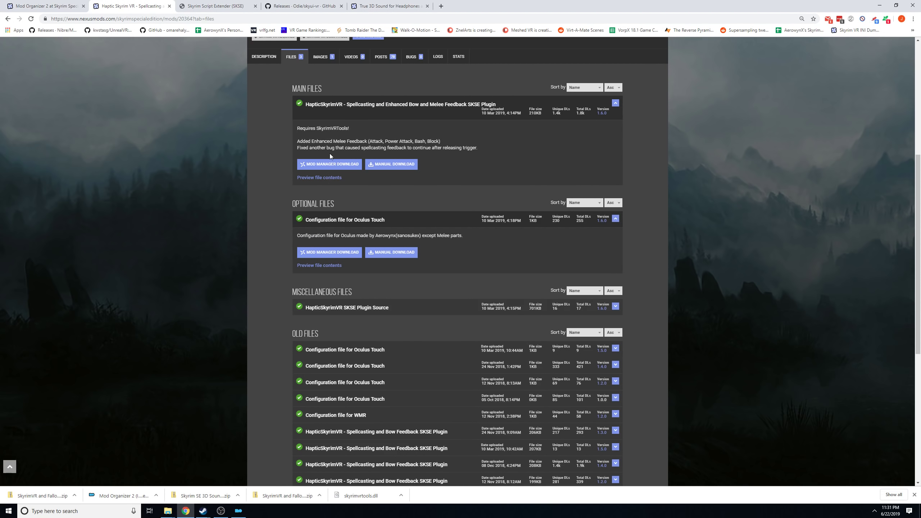
left_click(330, 164)
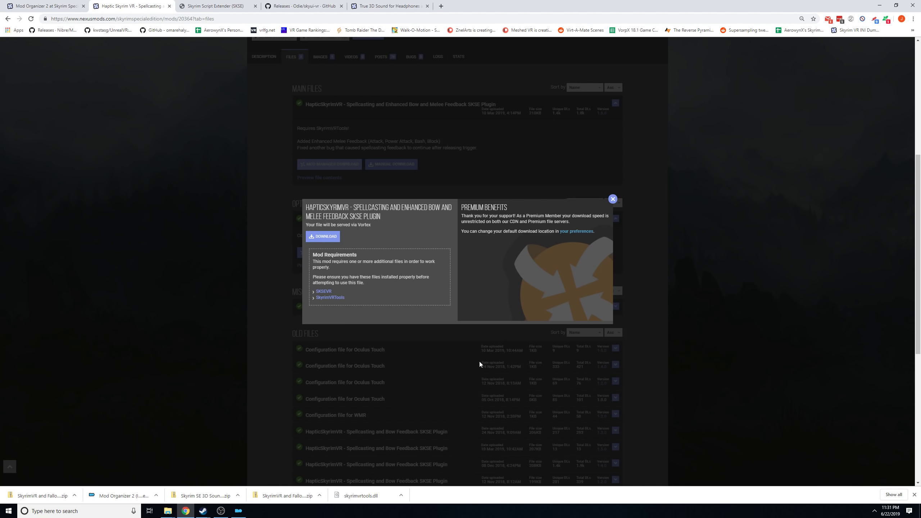
left_click(322, 236)
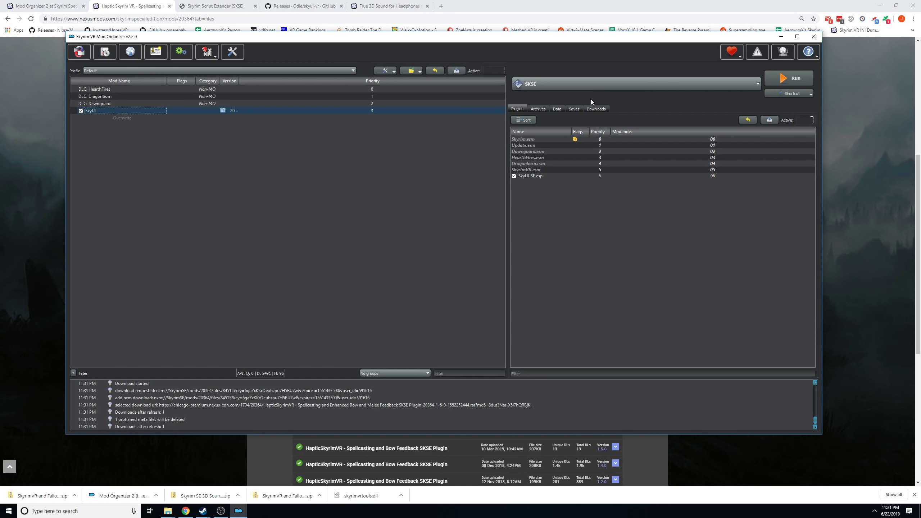
Install the downloaded HapticSkyrimVR plugin in Mod Organizer and enable it in the mod list.
left_click(590, 109)
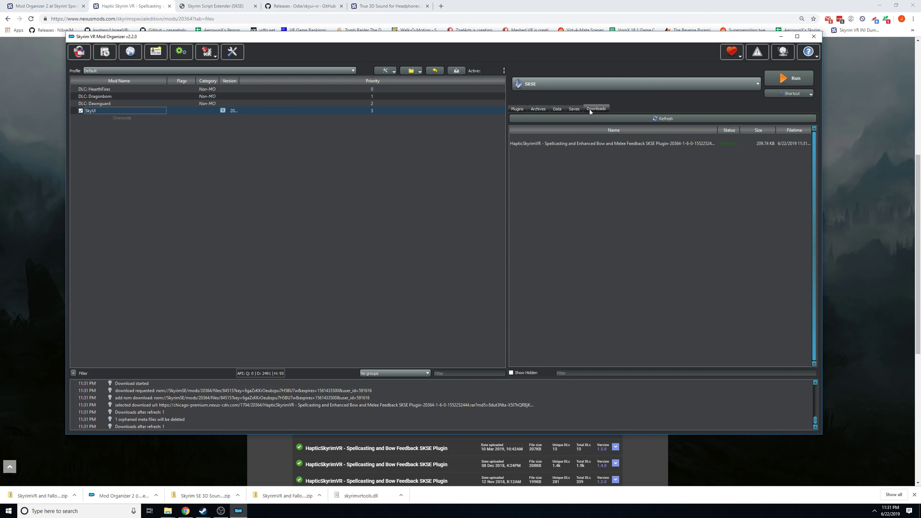
double_click(542, 146)
left_click(511, 244)
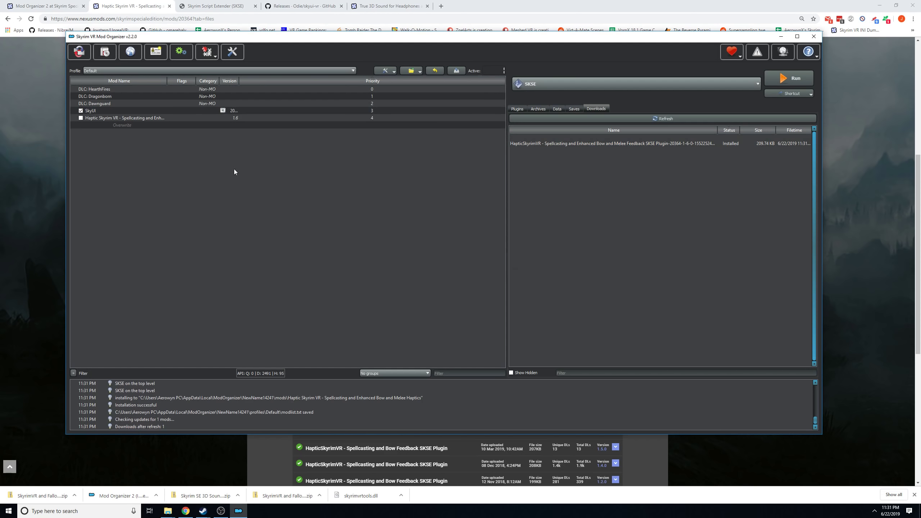
left_click(80, 118)
Return to Chrome, expand the Haptic Skyrim VR requirements and open the SkyrimVRTools releases page.
left_click(41, 167)
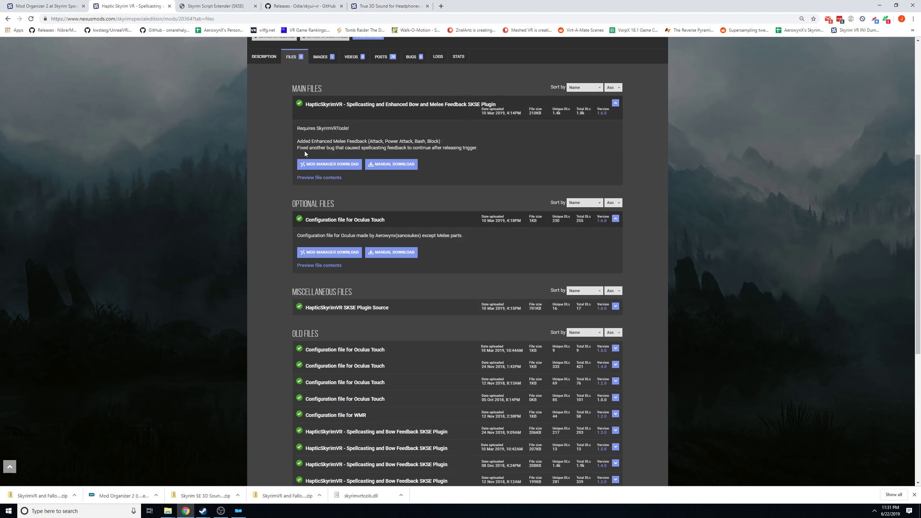
scroll(304, 152, "up", 2)
left_click(263, 130)
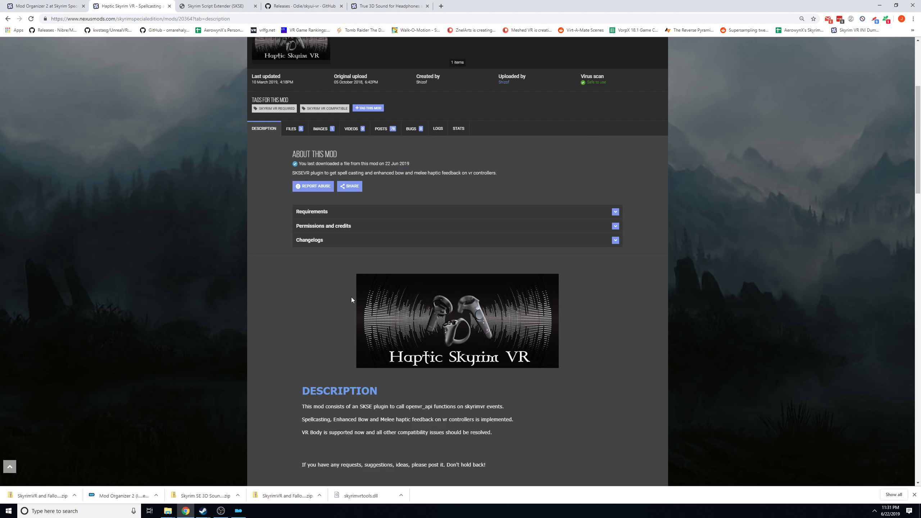
left_click(330, 212)
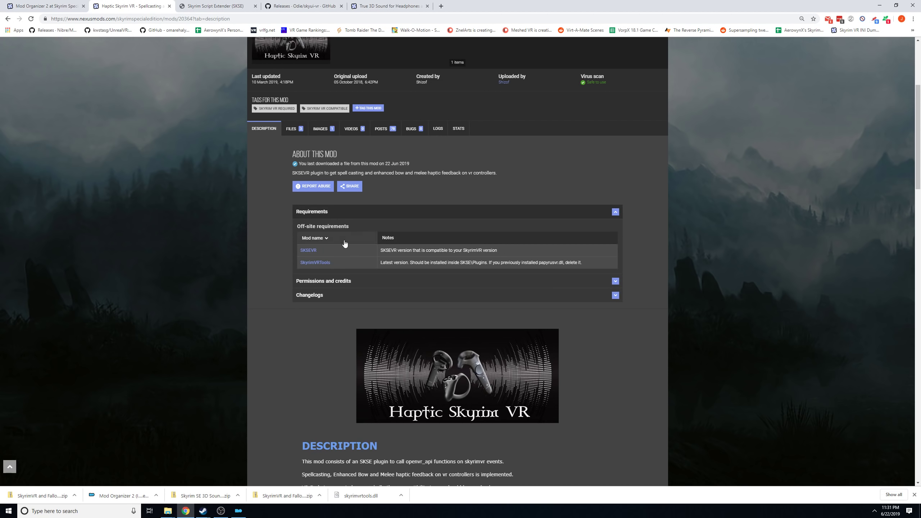
left_click(321, 263)
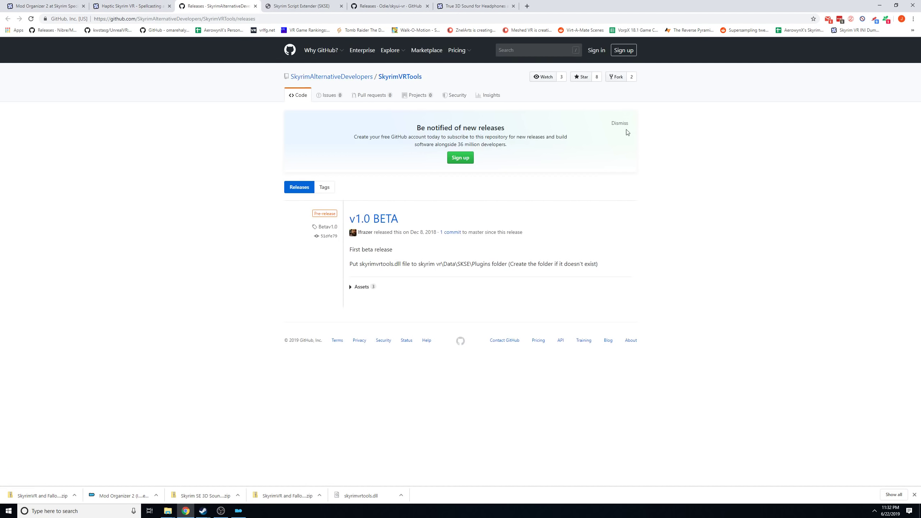
Start downloading skyrimvrtools.dll from the v1.0 BETA assets, then discard the duplicate download.
left_click(351, 289)
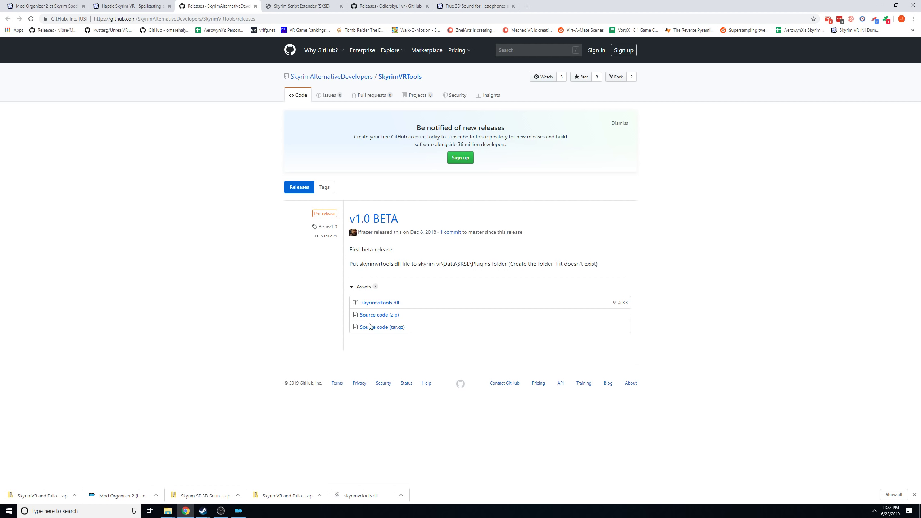
left_click(387, 306)
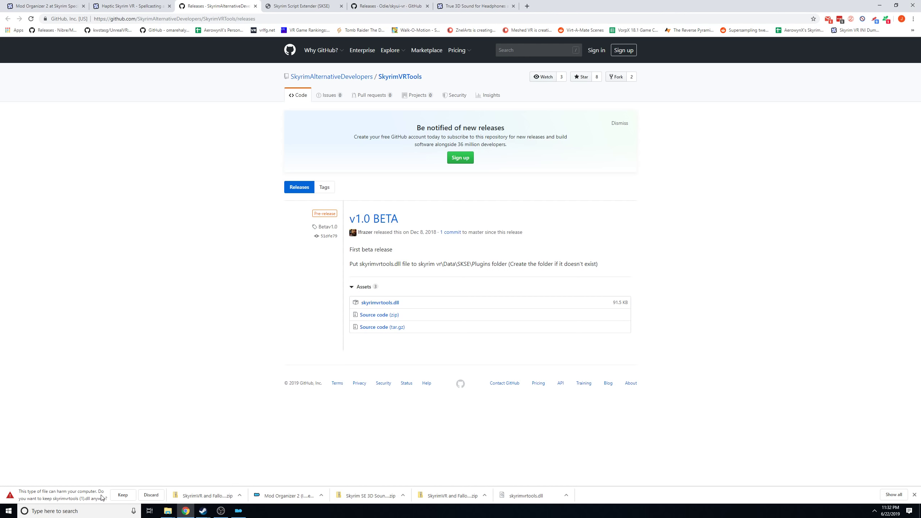
left_click(151, 498)
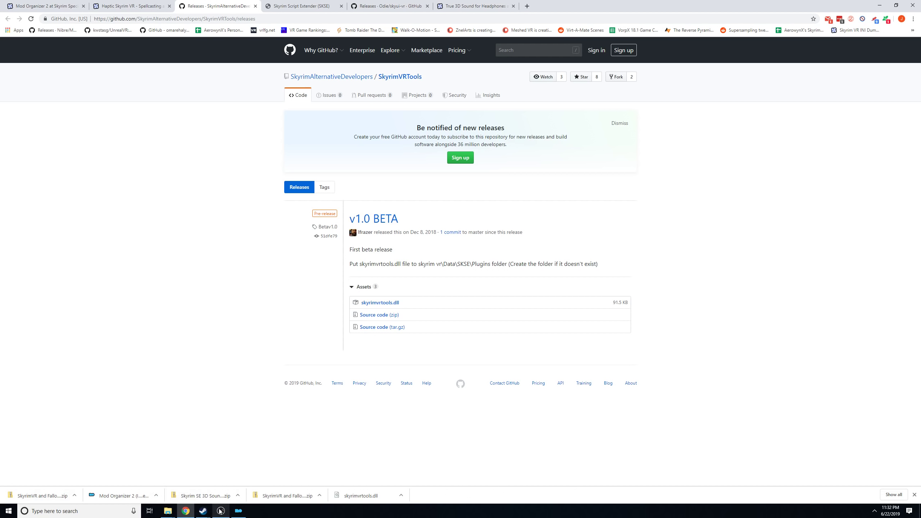
From Mod Organizer, open the Haptic Skyrim VR mod's folder in Explorer and go to its SKSE\Plugins subfolder.
left_click(238, 511)
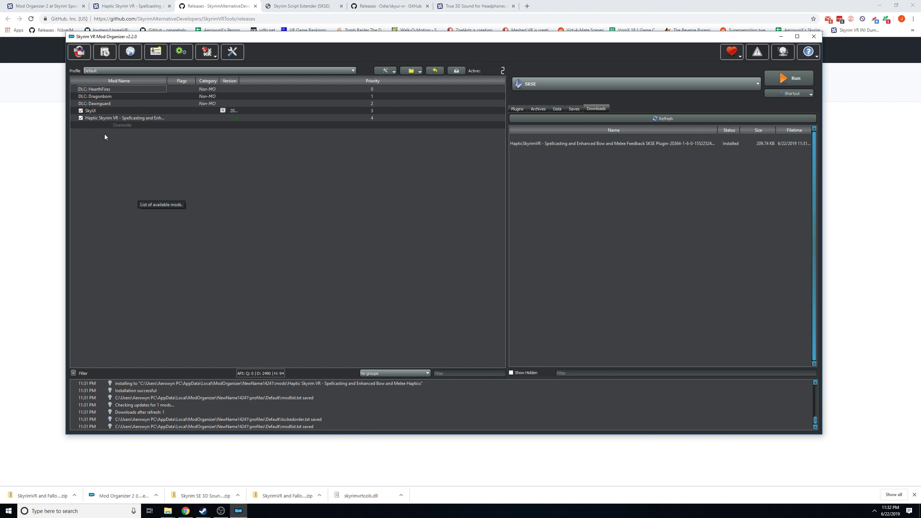
right_click(95, 117)
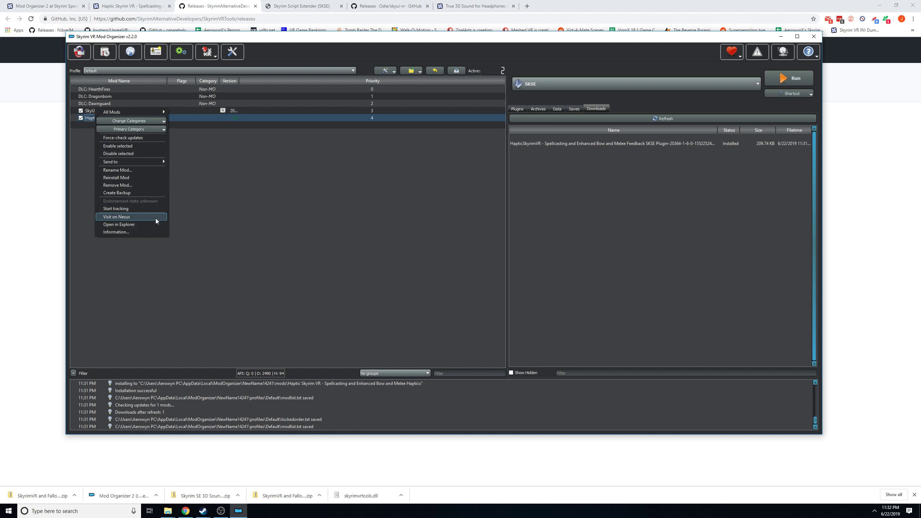
left_click(141, 227)
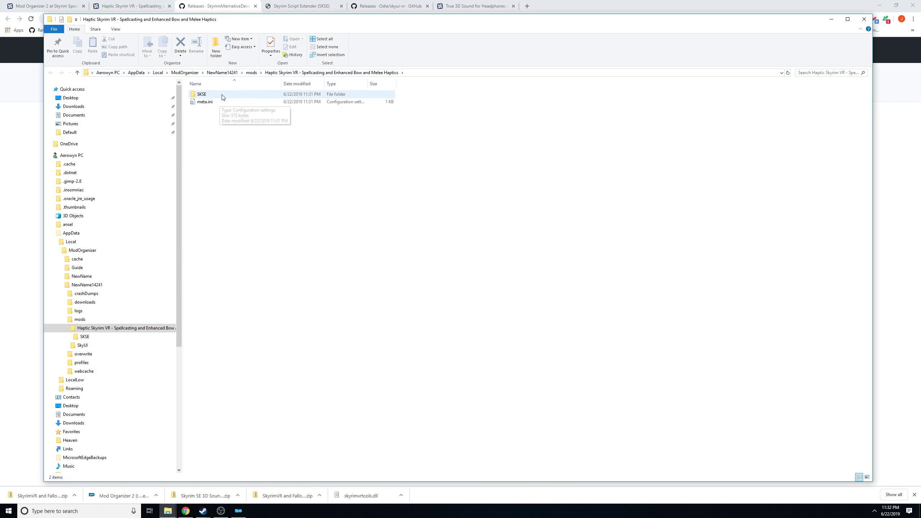
double_click(219, 95)
double_click(223, 96)
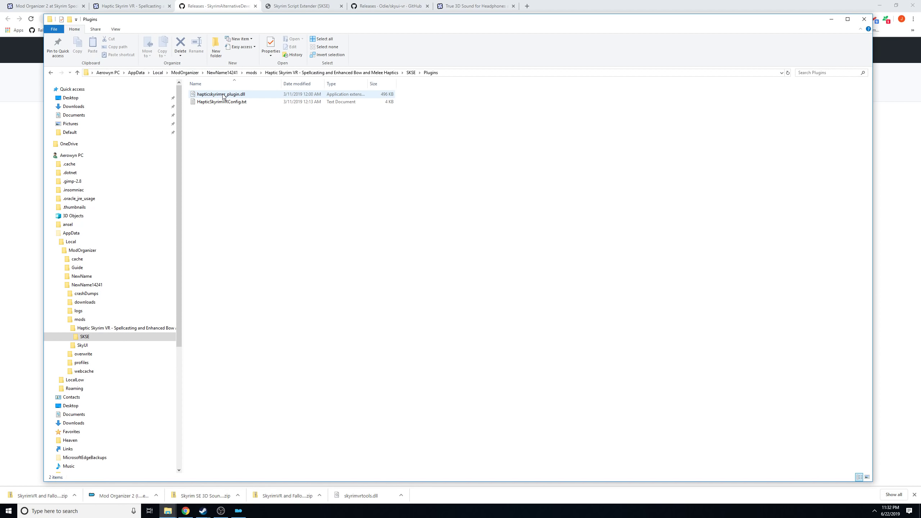
left_click_drag(233, 27, 343, 31)
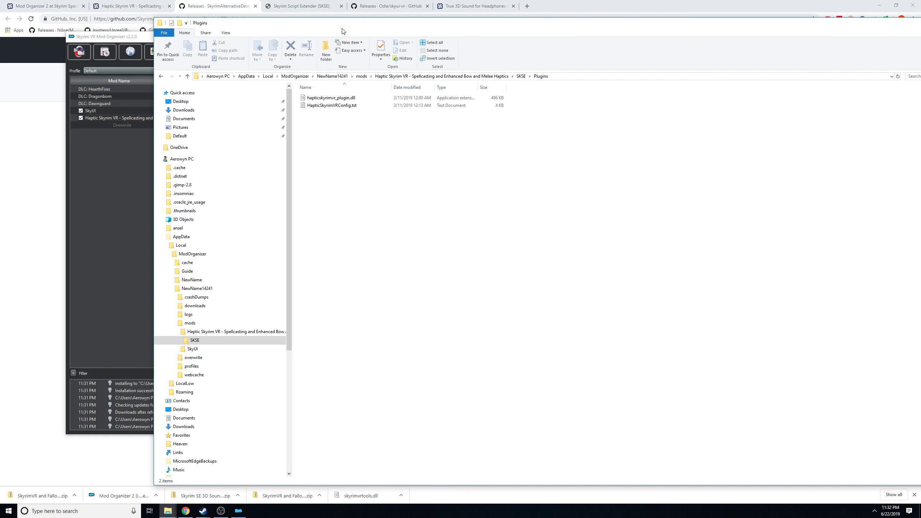
Find skyrimvrtools.dll in the Downloads folder and move it into the Haptic Skyrim VR mod's SKSE\Plugins folder.
left_click(167, 512)
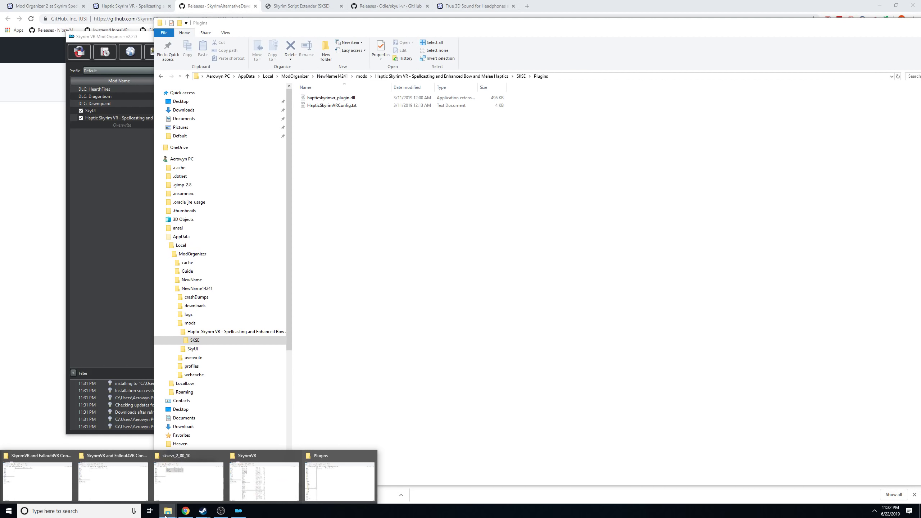
left_click(113, 480)
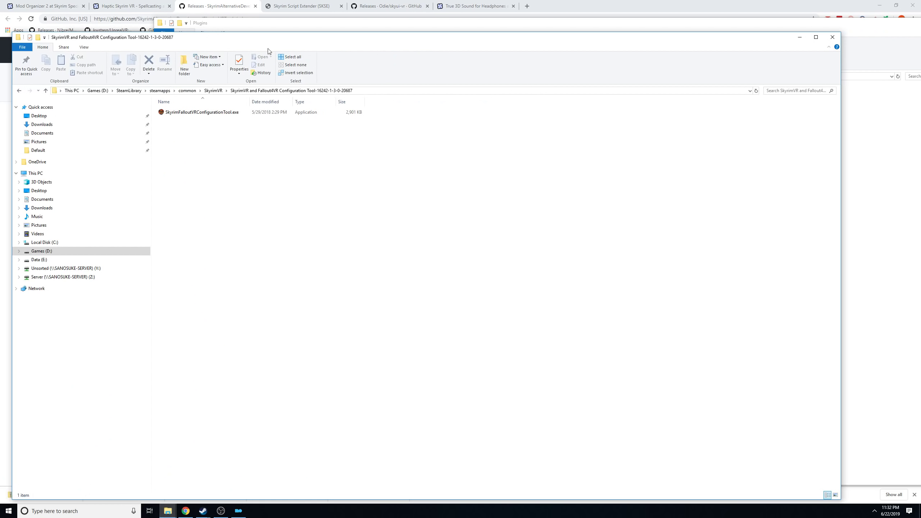
left_click(167, 510)
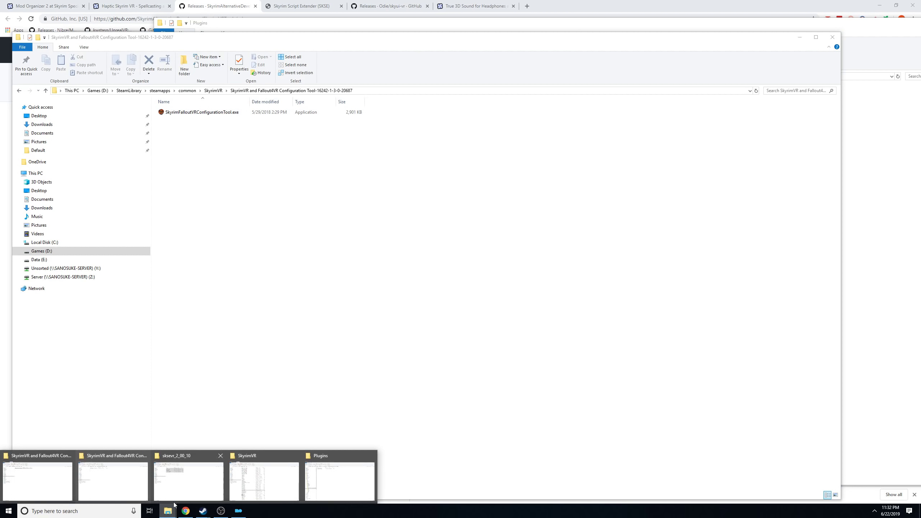
left_click(180, 480)
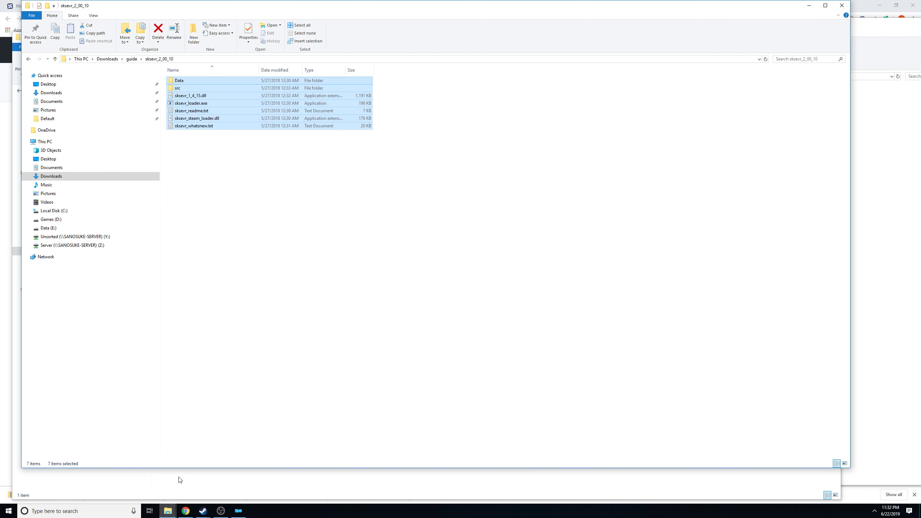
left_click(131, 59)
left_click(107, 58)
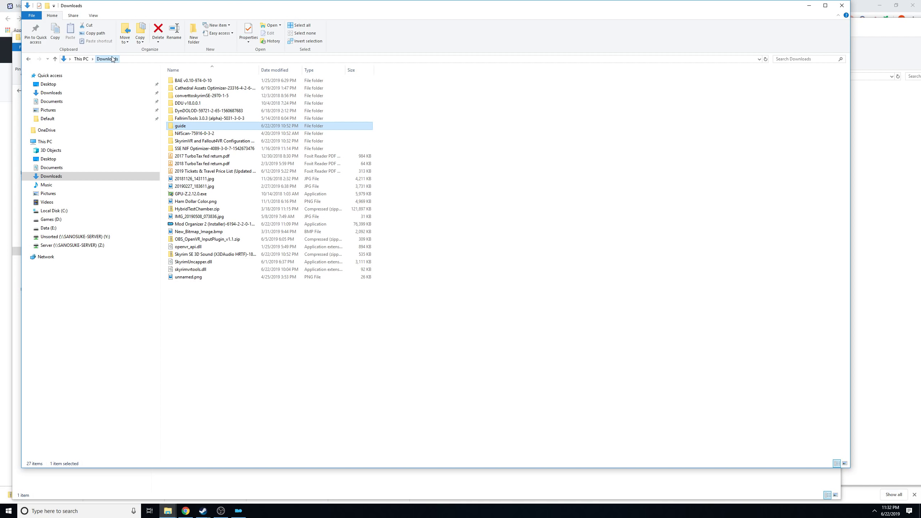
left_click(188, 269)
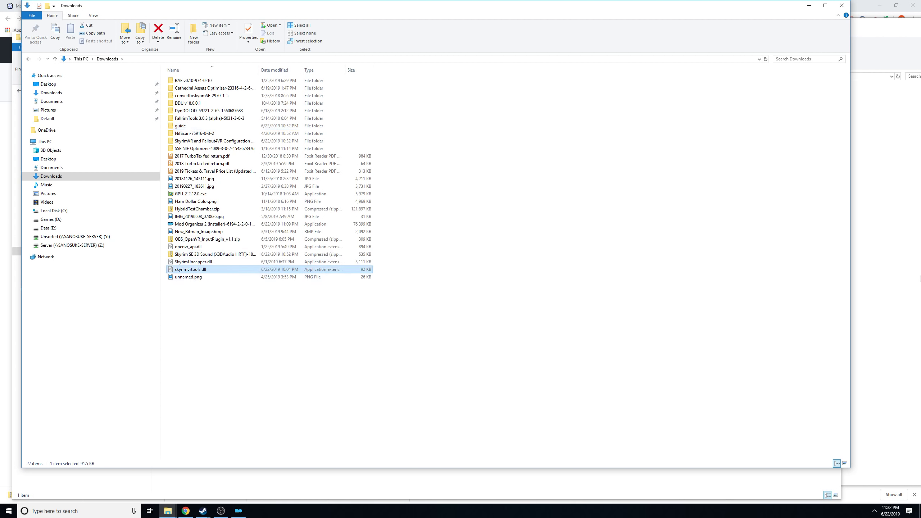
key("alt+Tab")
left_click_drag(250, 26, 300, 35)
left_click_drag(189, 269, 388, 250)
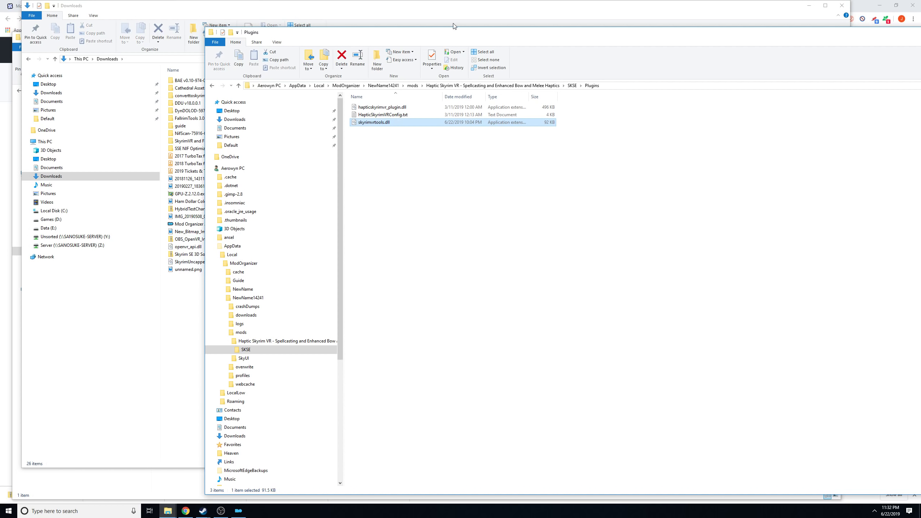
Open HapticSkyrimVRConfig.txt in the Plugins folder, set magicstrength to 0.5, then save and close the file.
left_click_drag(448, 38, 258, 21)
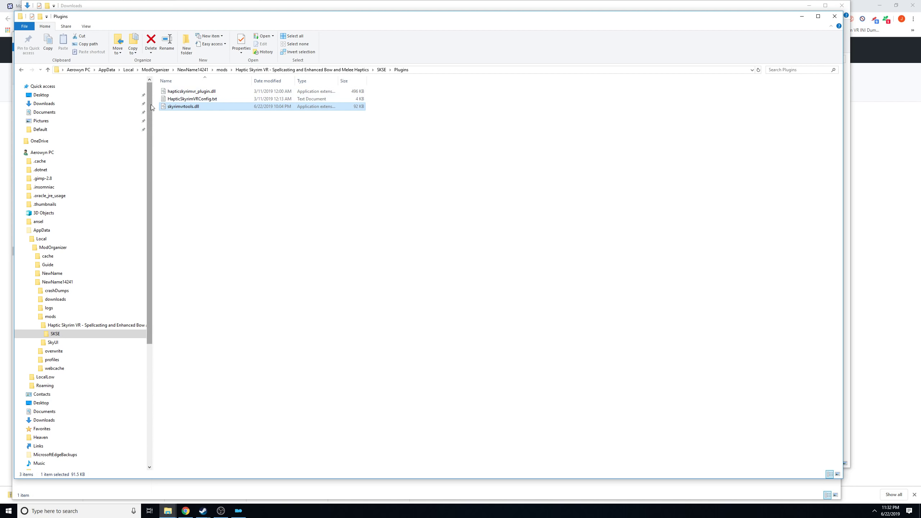
double_click(186, 99)
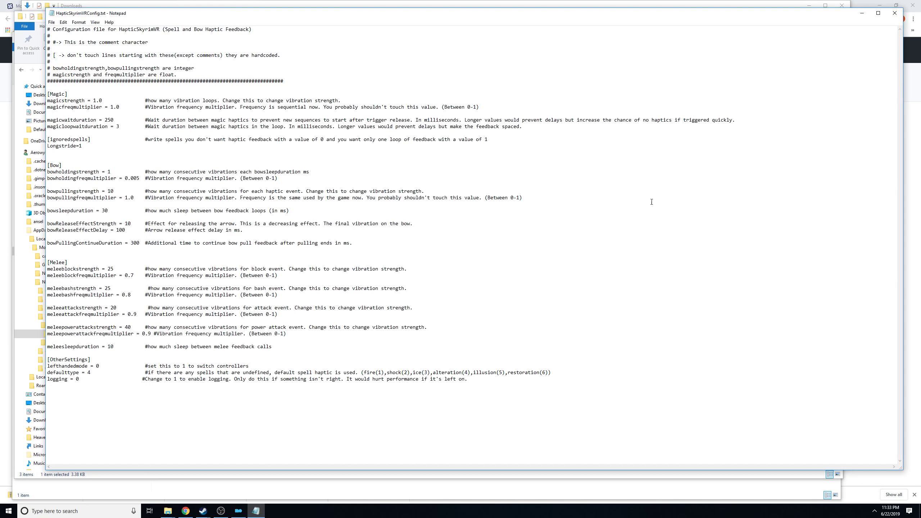
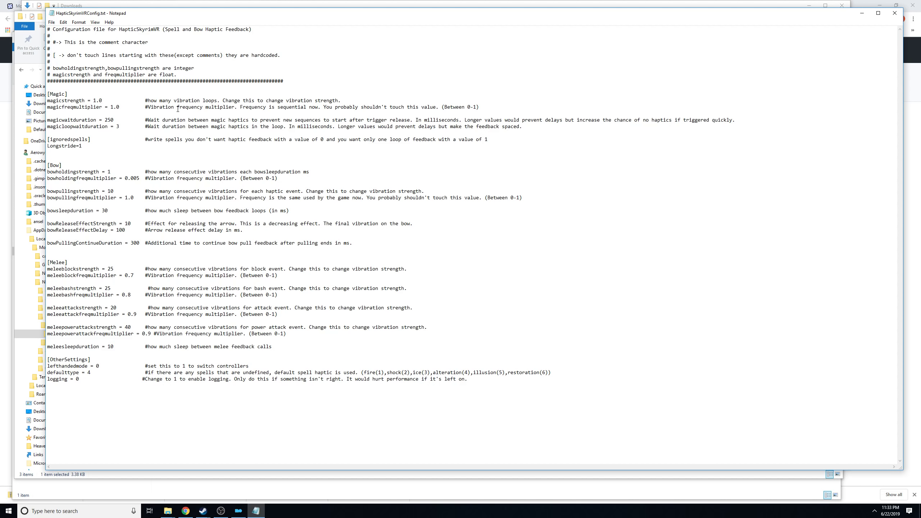
key("BackSpace")
key("BackSpace")
key("BackSpace")
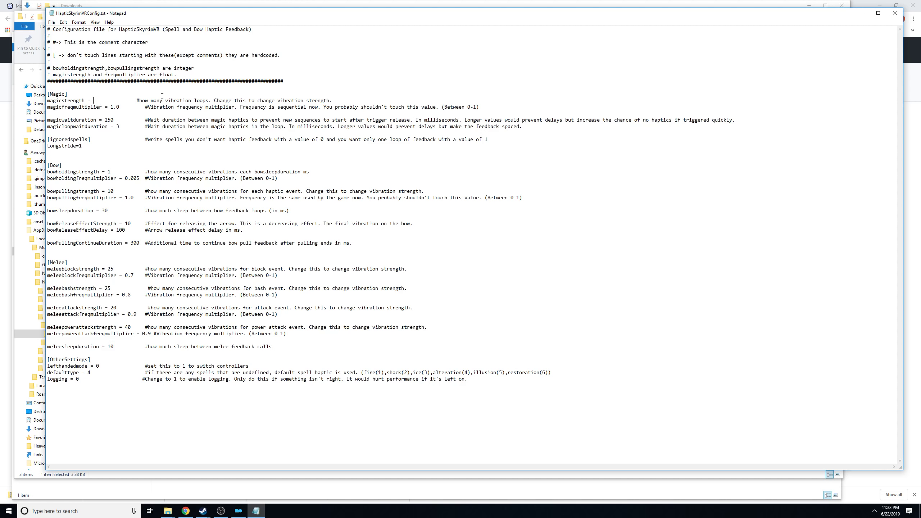
type("0.5")
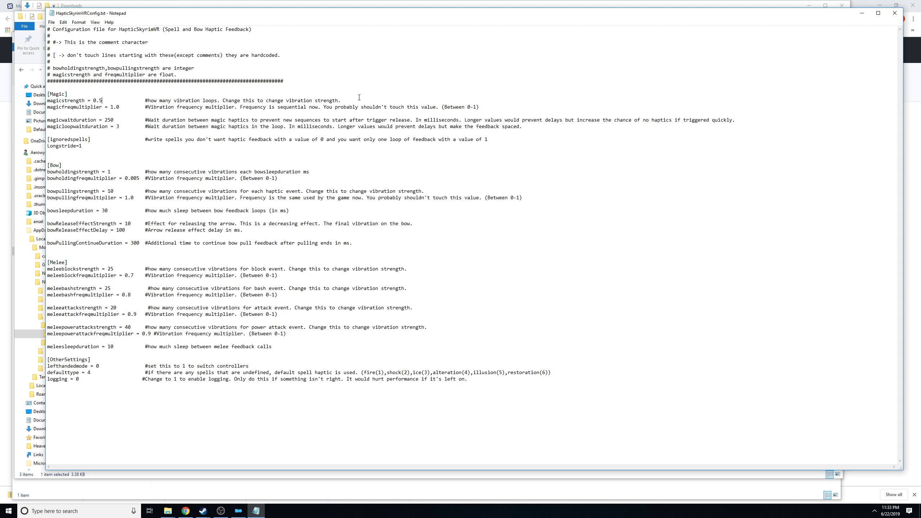
left_click(902, 18)
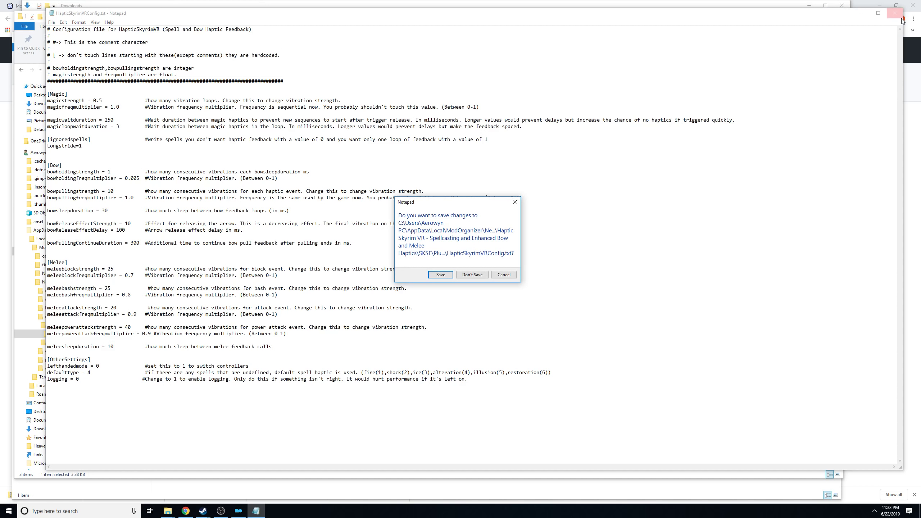
left_click(440, 274)
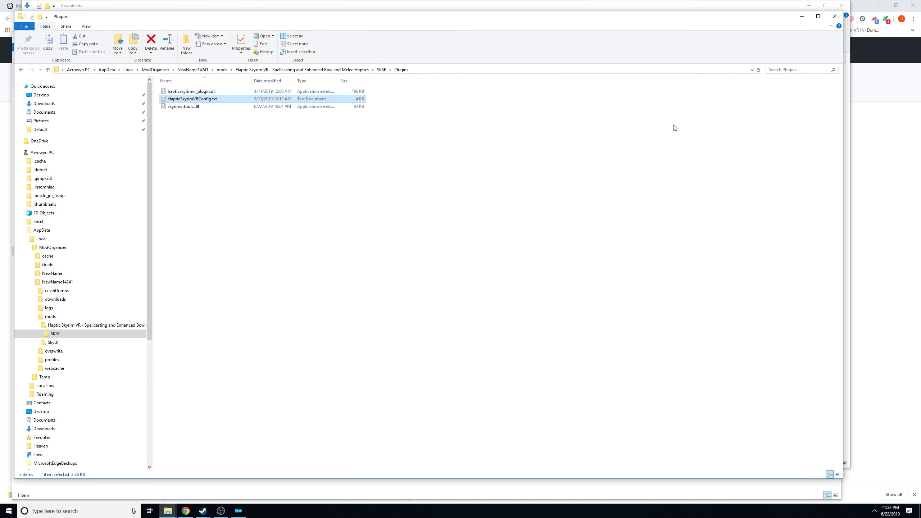
Close the Plugins, Downloads and SkyrimVR configuration tool folder windows.
left_click(833, 17)
left_click(841, 5)
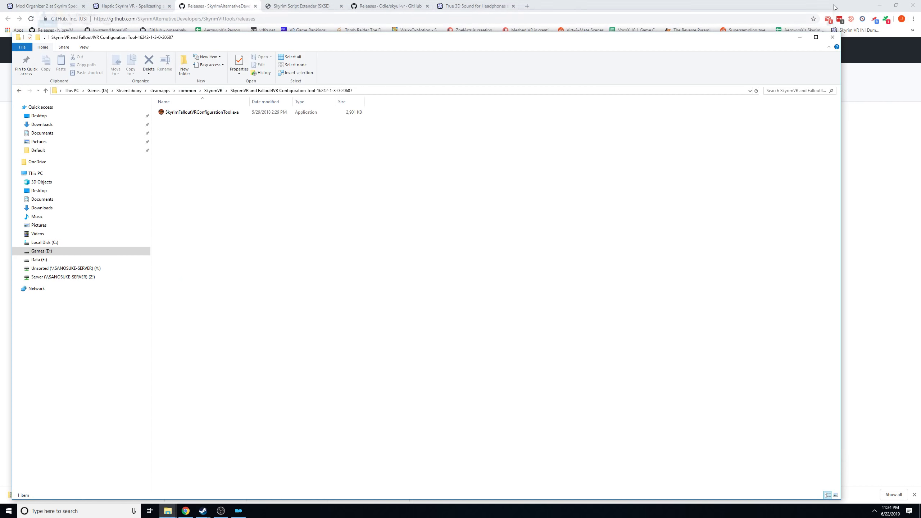
left_click(829, 47)
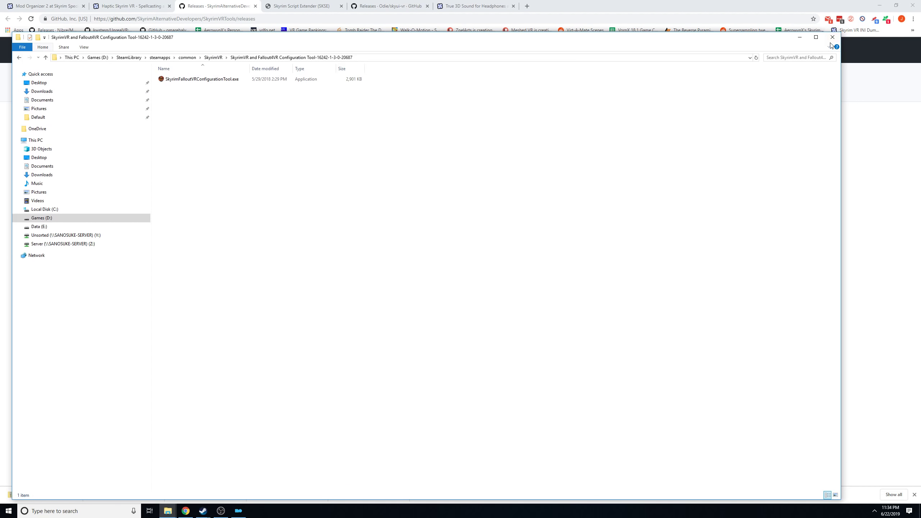
left_click(827, 42)
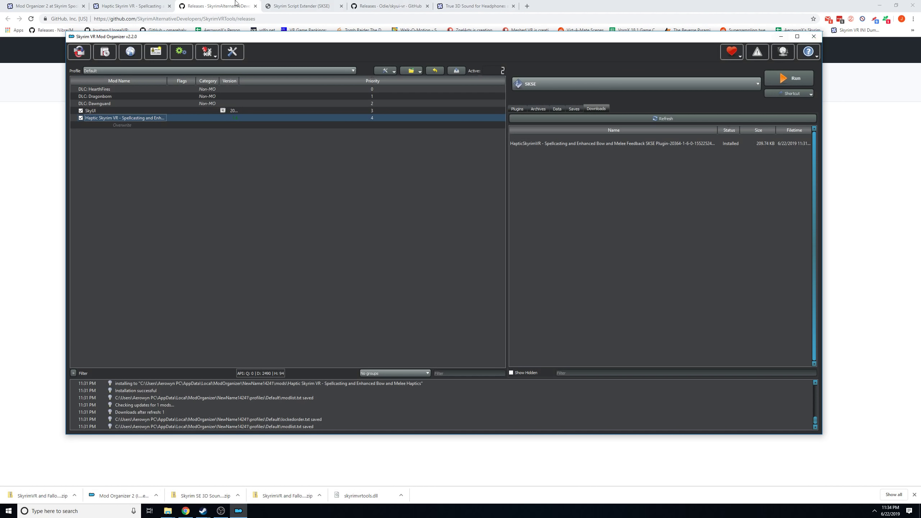
Switch to the Nexus Mods page in Chrome, search for "locational" and open the Locational Damage SKSE VR mod.
left_click(181, 5)
left_click(128, 5)
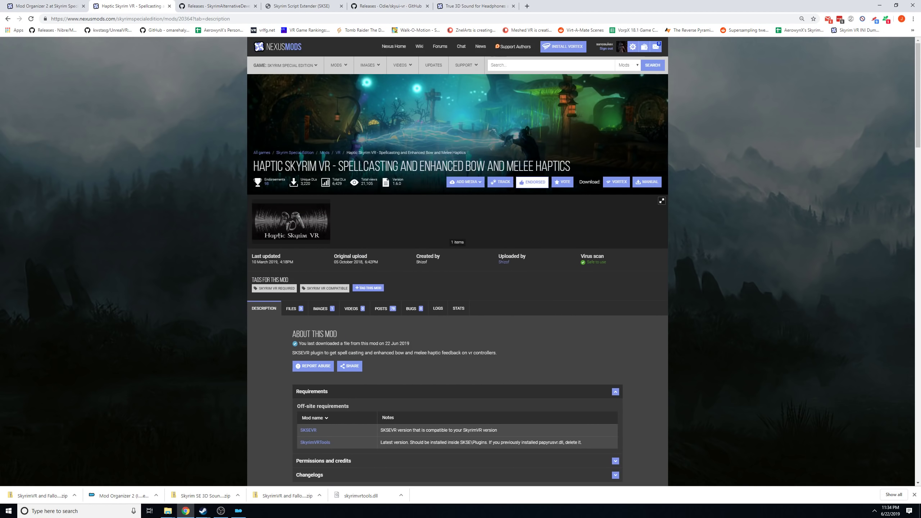
left_click(509, 63)
type("location")
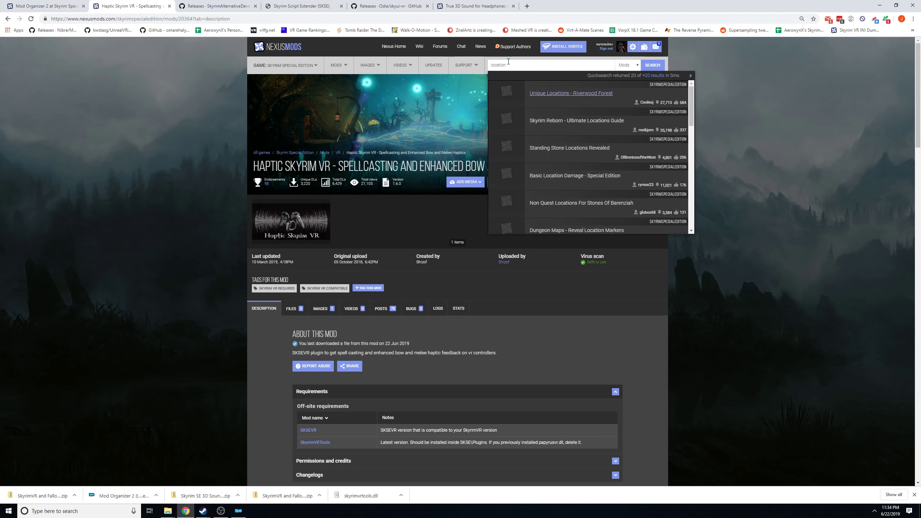
type("al")
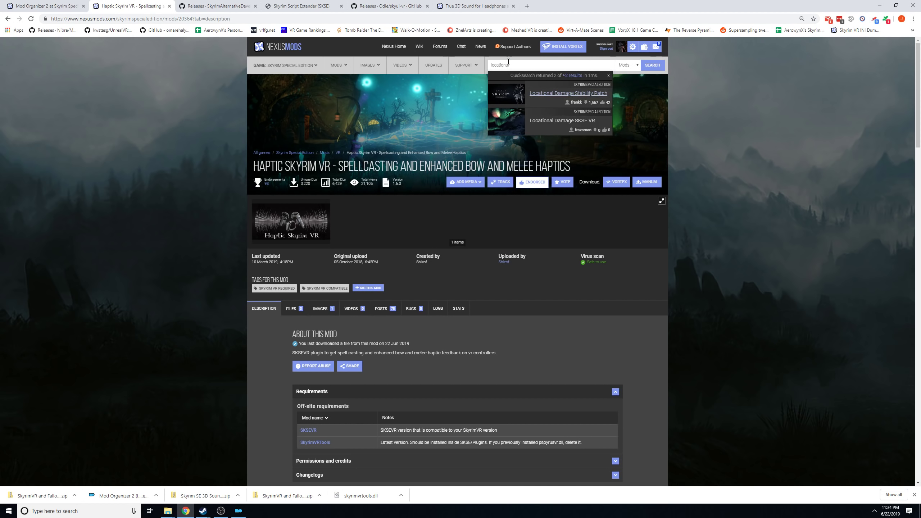
left_click(566, 132)
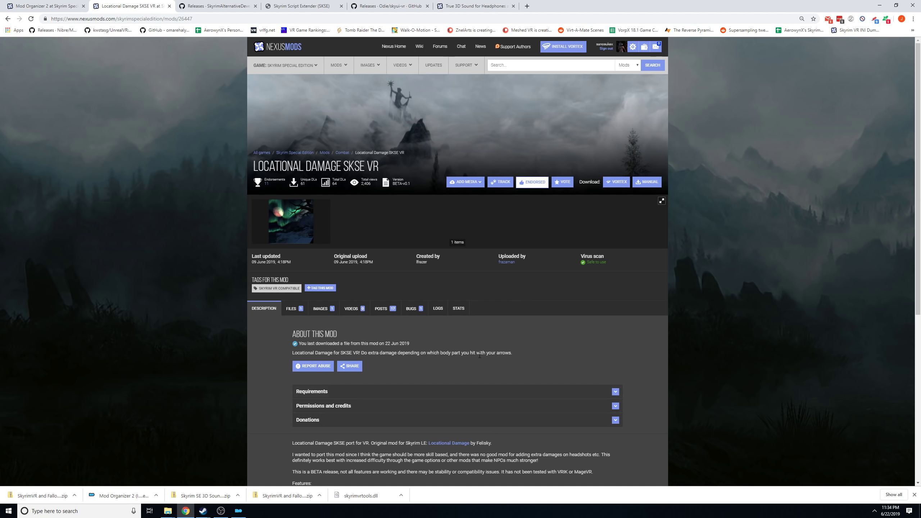
Download the LocationalDamageSKSEVR main file through the mod manager and dismiss the download pop-up.
left_click_drag(513, 353, 293, 347)
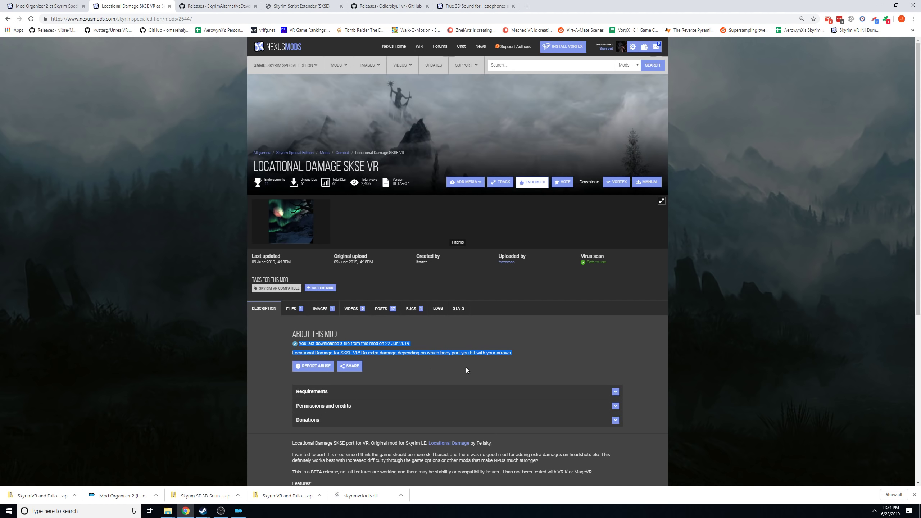
left_click(482, 371)
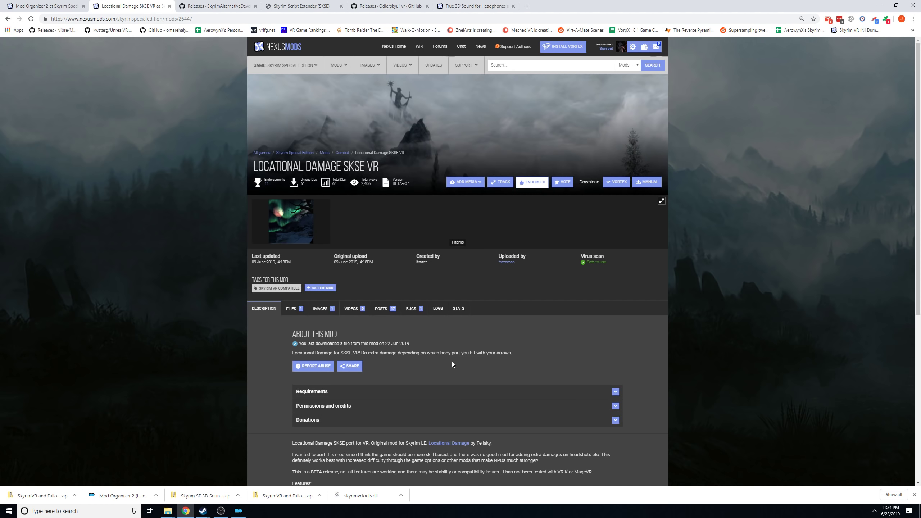
left_click(293, 309)
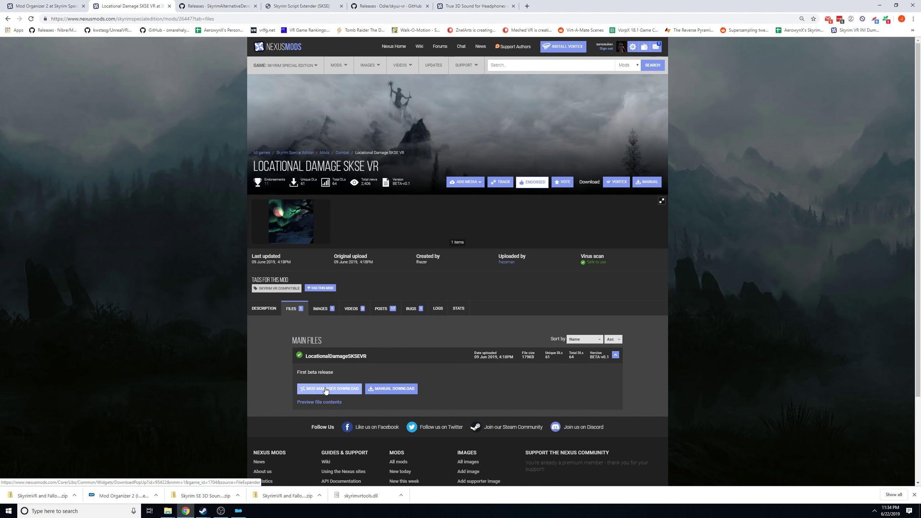
left_click(325, 389)
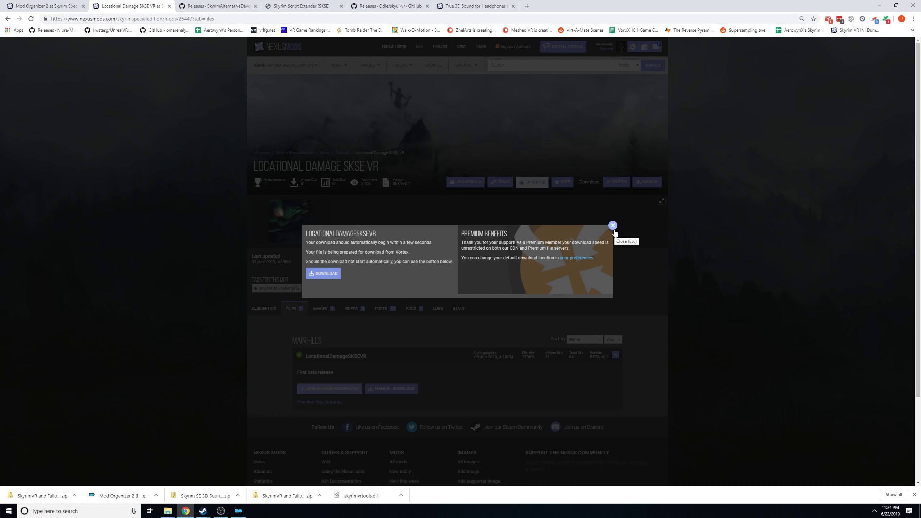
left_click(614, 228)
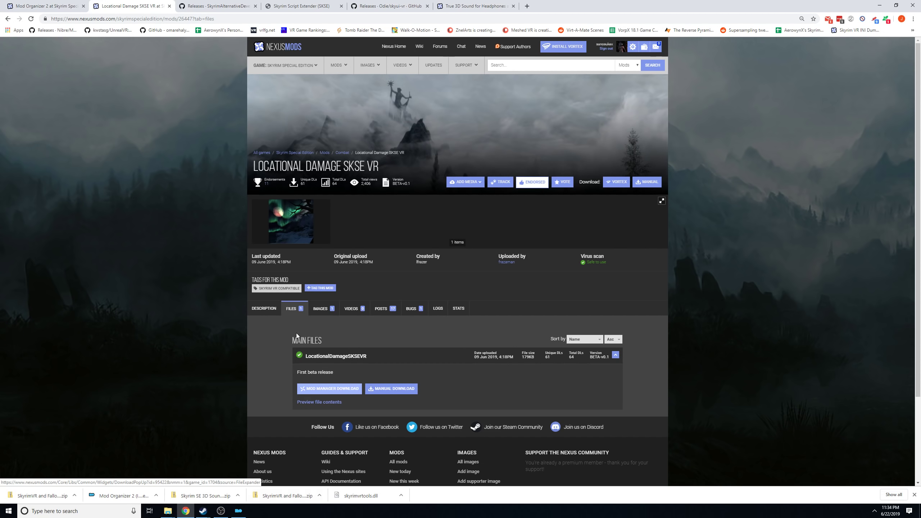
Switch to Mod Organizer, install the downloaded LocationalDamageSKSEVR archive as Locational Damage SKSE VR, and enable the mod.
left_click(238, 511)
double_click(537, 144)
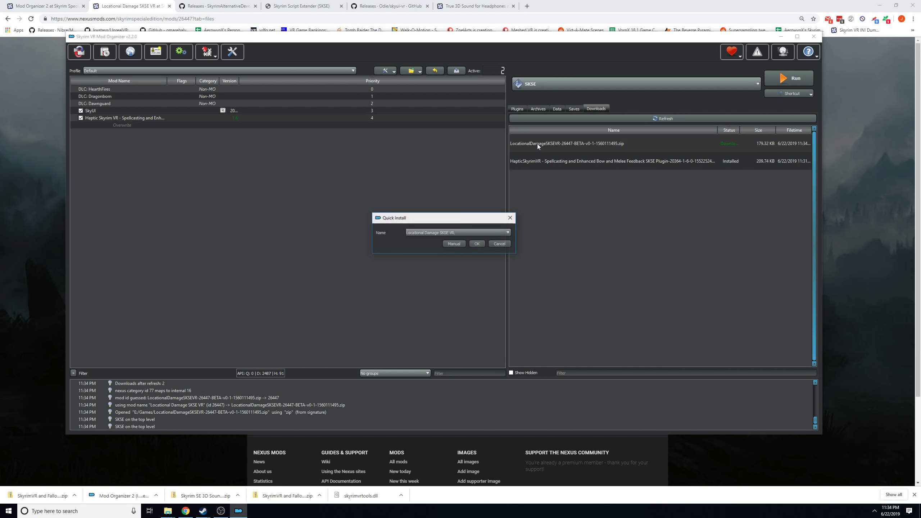
left_click(478, 247)
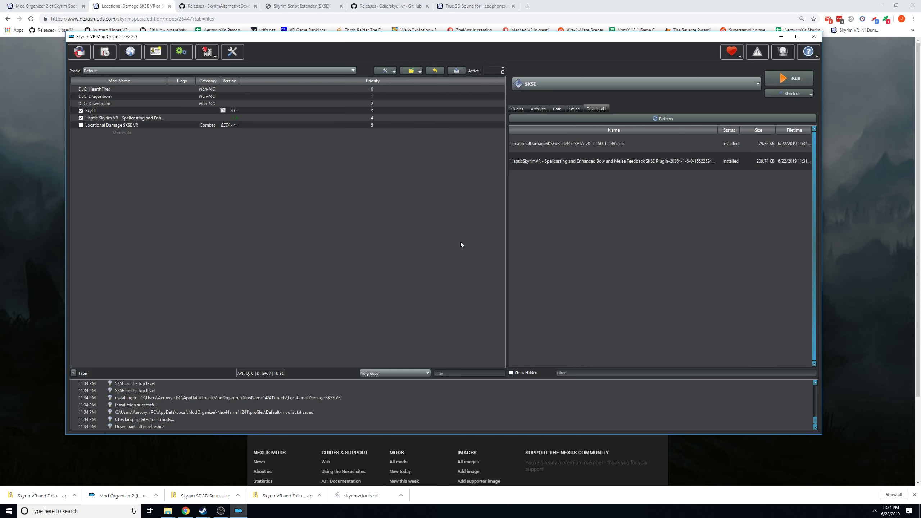
left_click(82, 125)
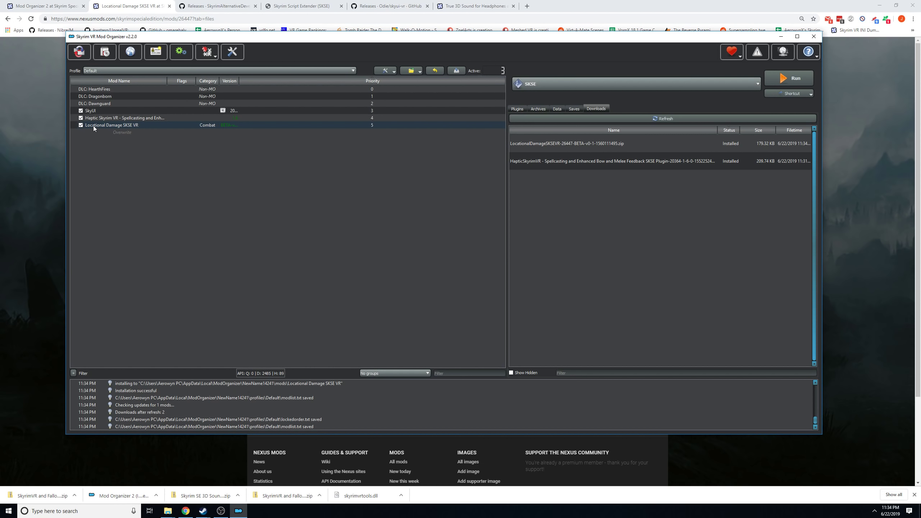
Open the Locational Damage SKSE VR mod's folder in Explorer and open LocationalDamage.ini from its SKSE\Plugins subfolder.
right_click(94, 125)
left_click(116, 233)
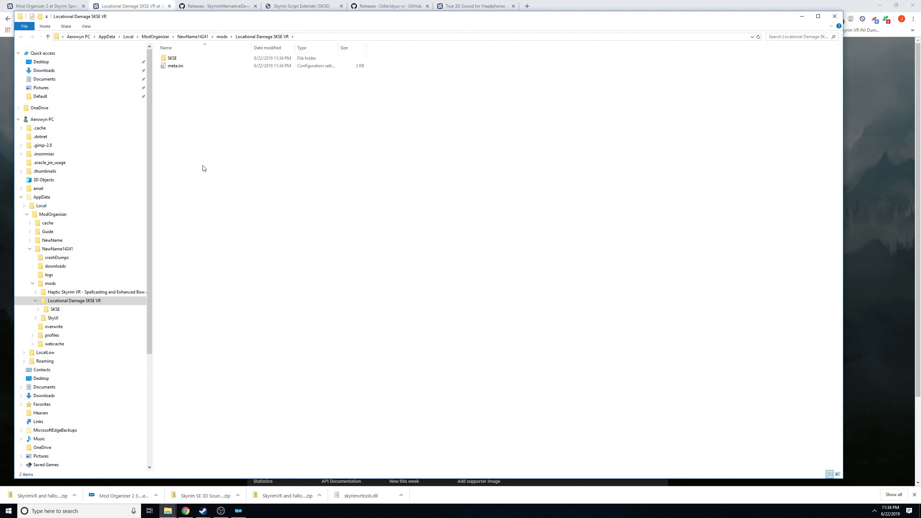
double_click(173, 58)
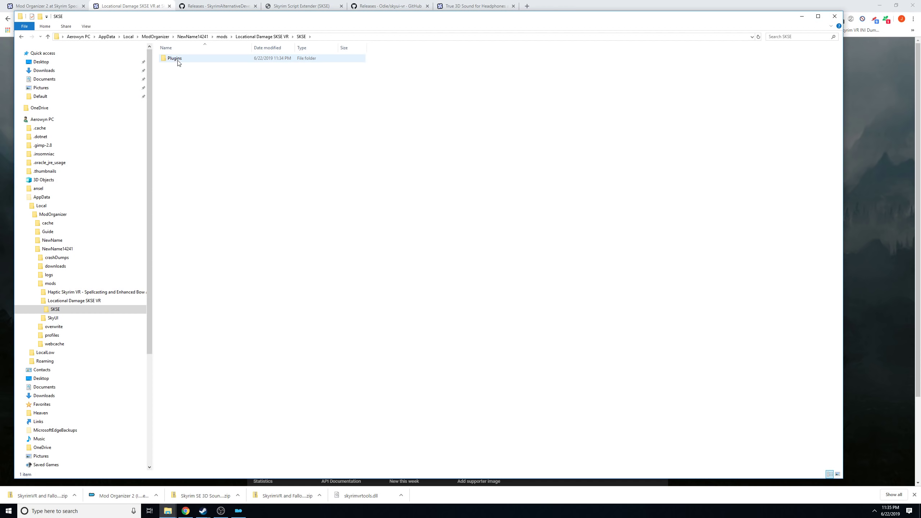
double_click(176, 59)
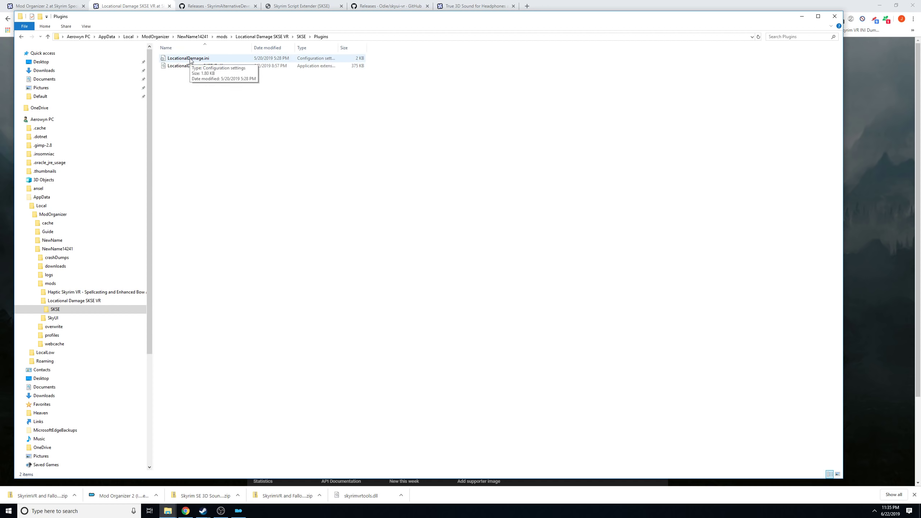
double_click(188, 58)
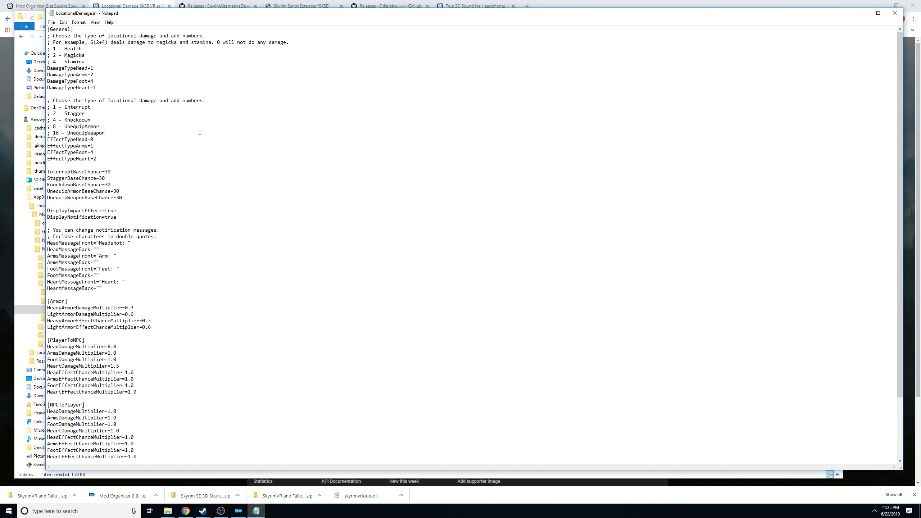
In the PlayerToNPC section, set HeadDamageMultiplier to 4.0 and HeartDamageMultiplier to 1.2.
scroll(196, 135, "down", 4)
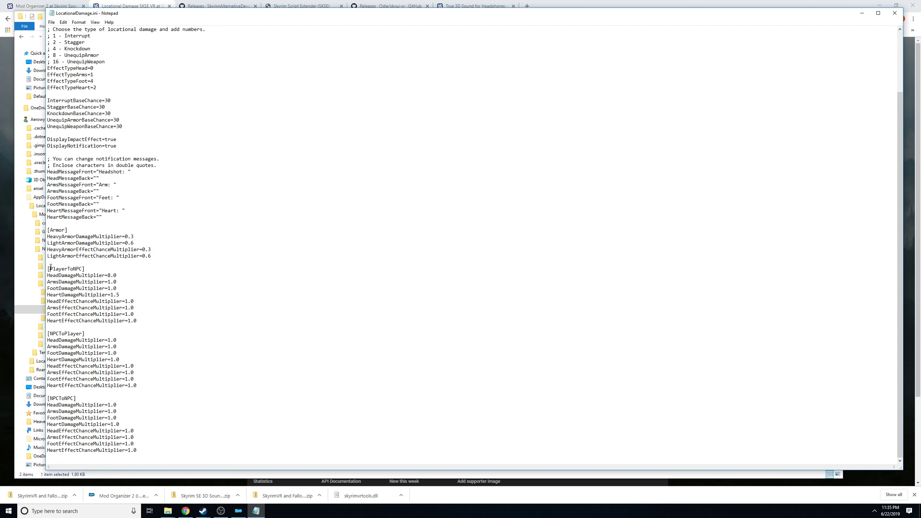
left_click_drag(51, 267, 148, 309)
left_click(109, 288)
key("BackSpace")
type("4")
key("BackSpace")
type("2")
Set DisplayNotification to false in the General section of LocationalDamage.ini.
scroll(133, 273, "up", 4)
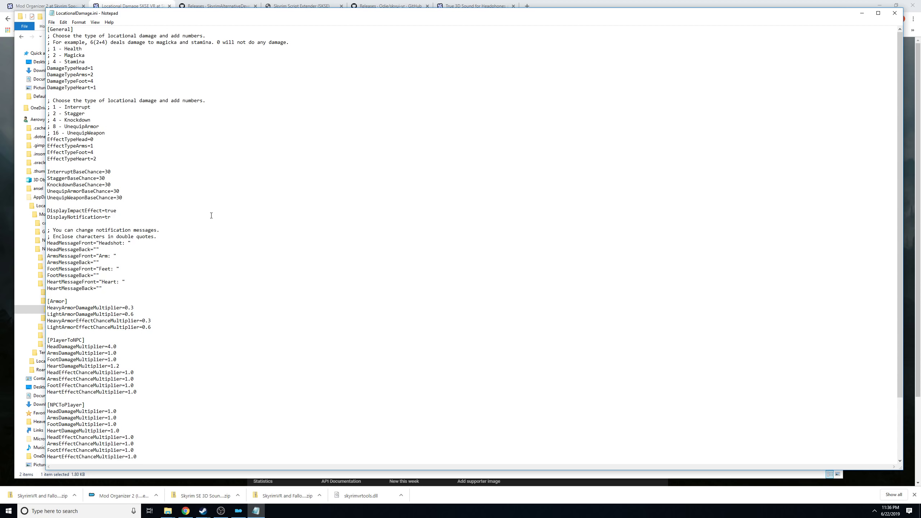
key("BackSpace")
key("BackSpace")
type("fal")
Review the armor multipliers and notification setting, then save and close LocationalDamage.ini and close its Plugins folder window.
scroll(154, 199, "down", 4)
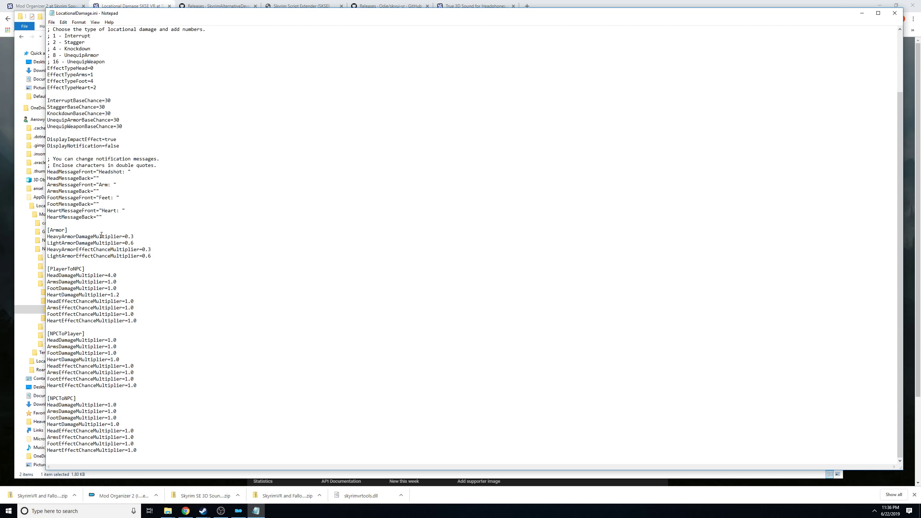
left_click_drag(136, 236, 123, 239)
left_click(135, 238)
scroll(205, 244, "up", 2)
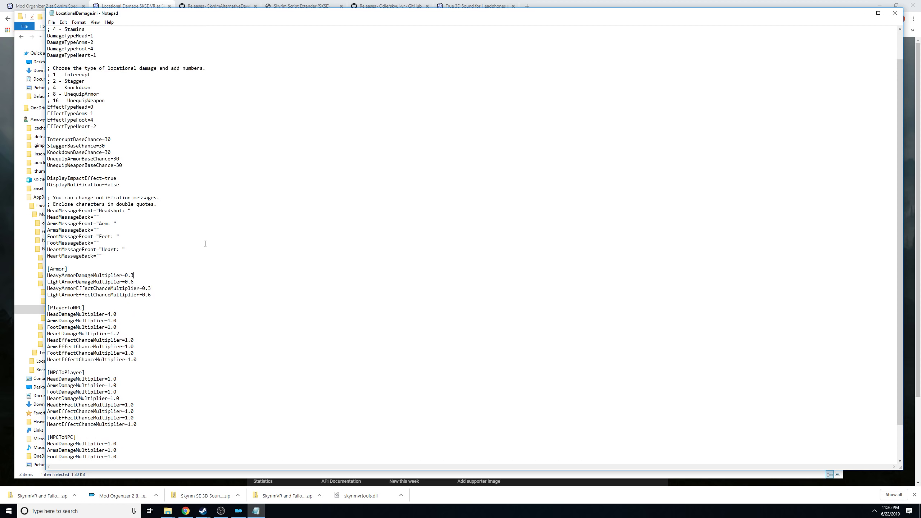
left_click(126, 186)
scroll(187, 218, "down", 2)
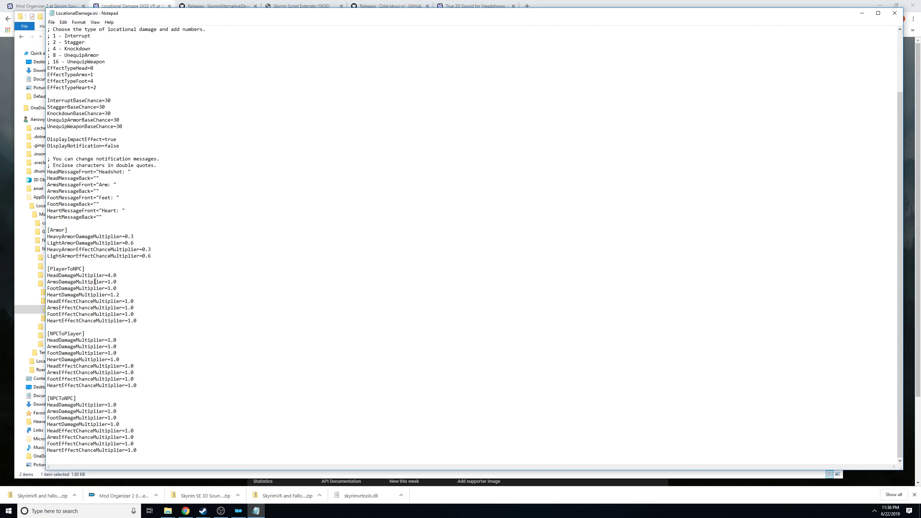
left_click(894, 13)
left_click(440, 270)
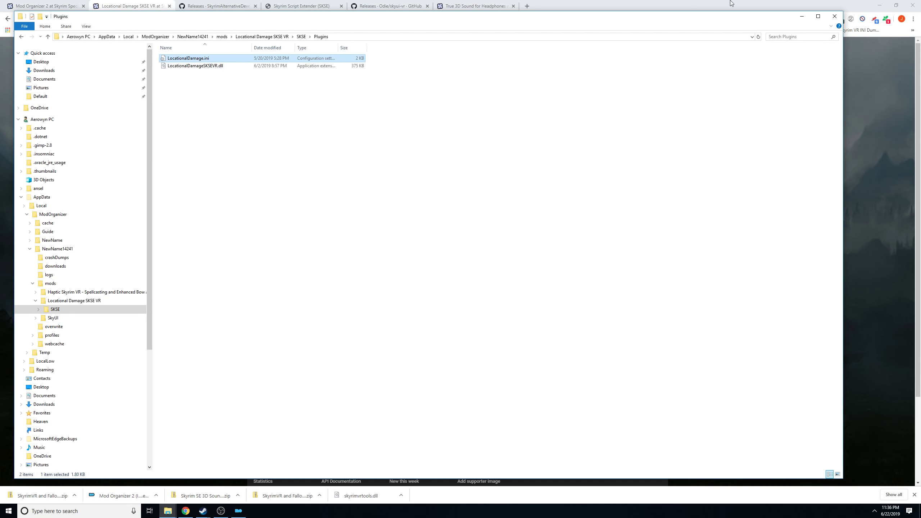
left_click(840, 19)
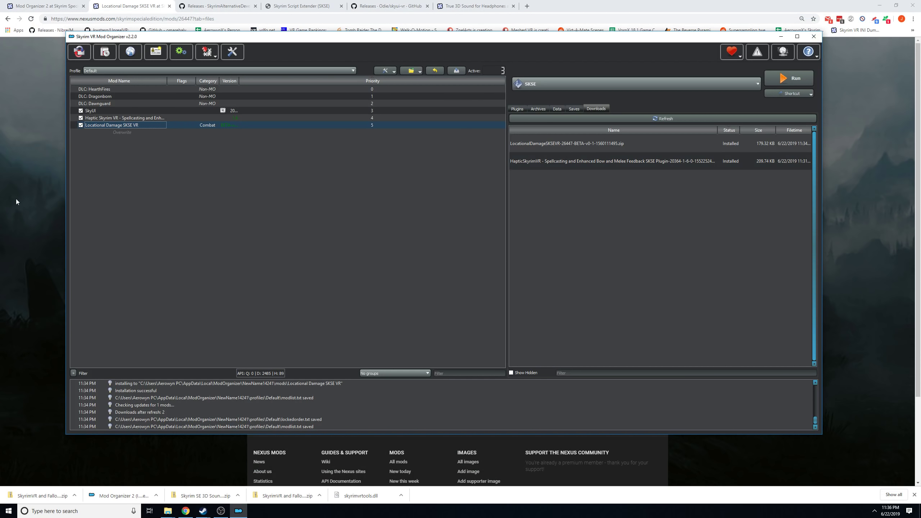
Move the Mod Organizer window aside and switch to the True 3D Sound for Headphones page in Chrome.
left_click_drag(226, 38, 272, 58)
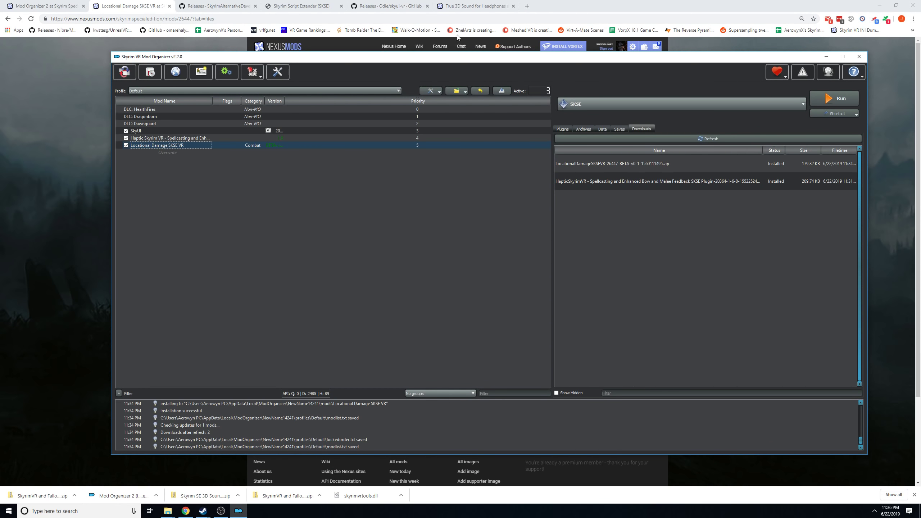
left_click(477, 5)
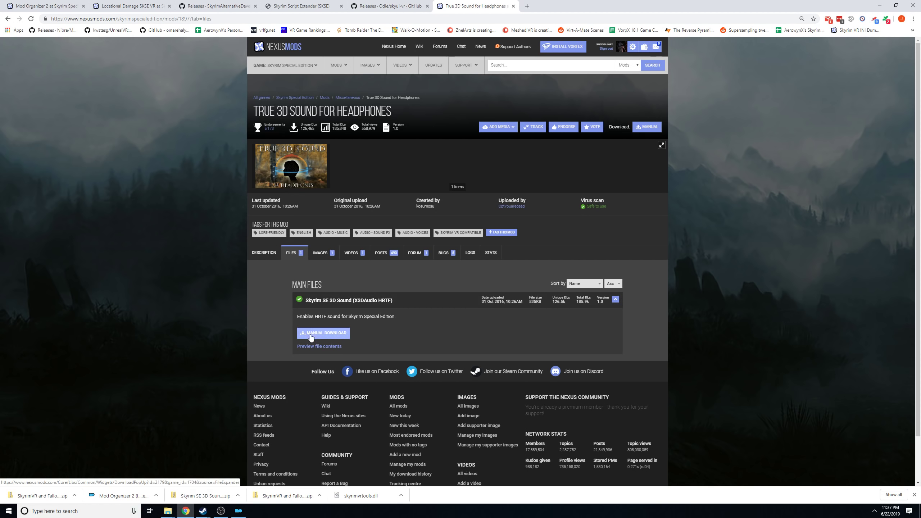
In File Explorer, open the extracted True 3D Sound for Headphones-79879-1-0 folder inside Downloads\guide.
mouse_move(167, 511)
left_click(195, 491)
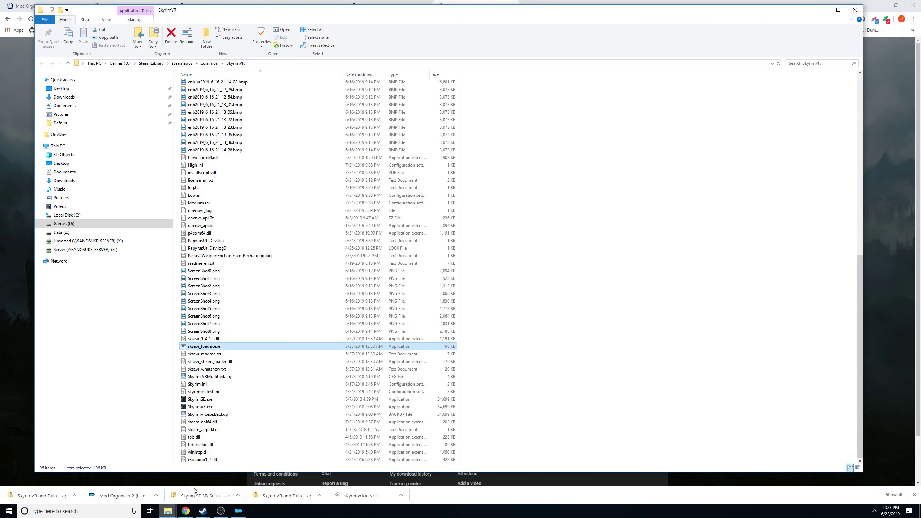
left_click(140, 475)
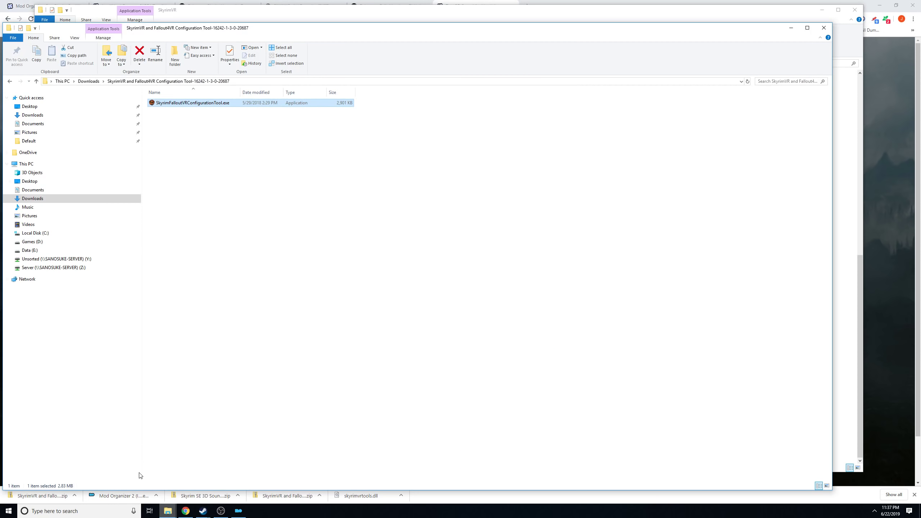
left_click(85, 81)
double_click(167, 149)
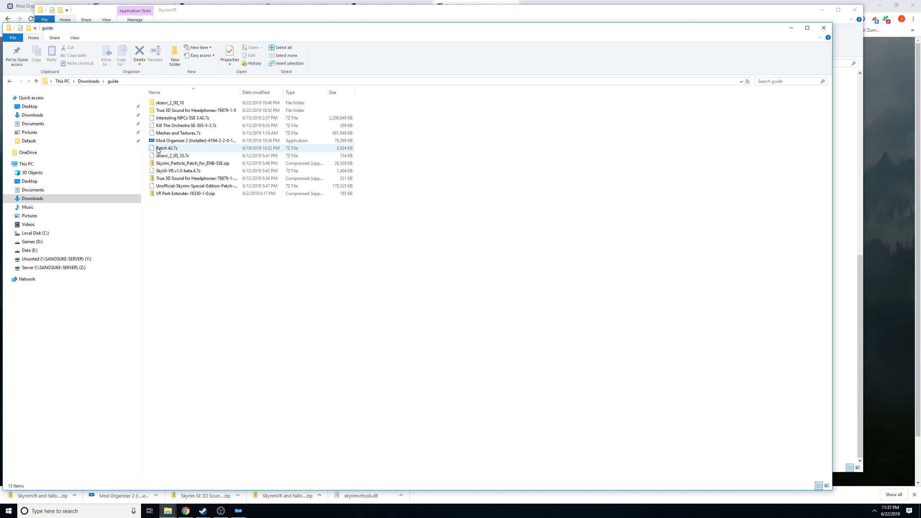
left_click(176, 185)
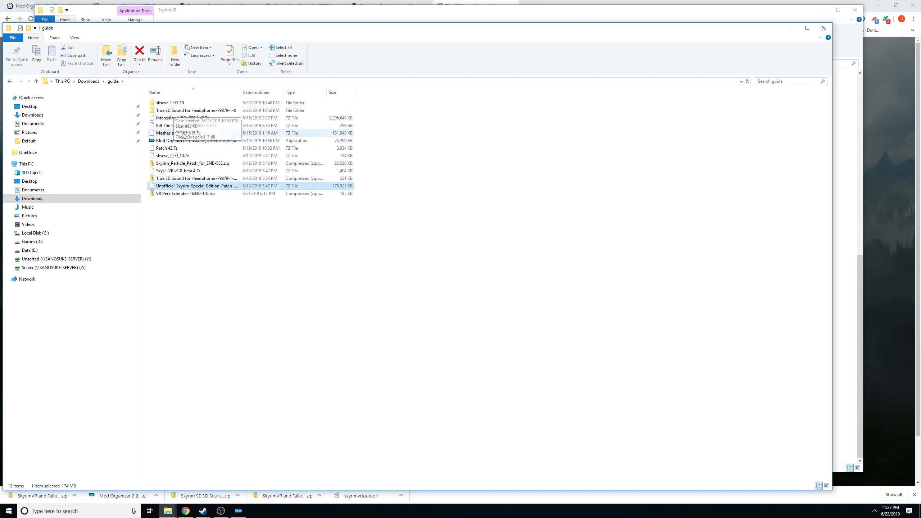
double_click(182, 110)
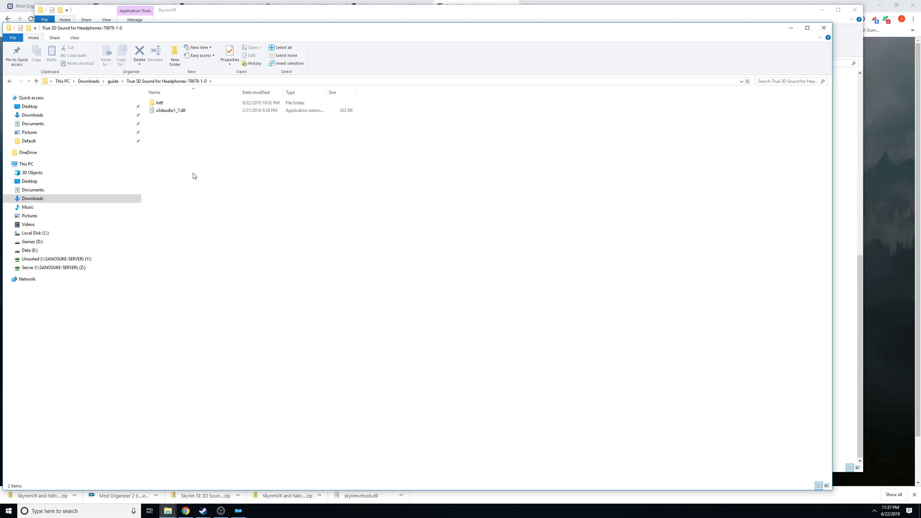
Copy the hrtf folder and x3daudio1_7.dll into the SkyrimVR game folder, replacing the existing files.
left_click_drag(199, 143, 159, 104)
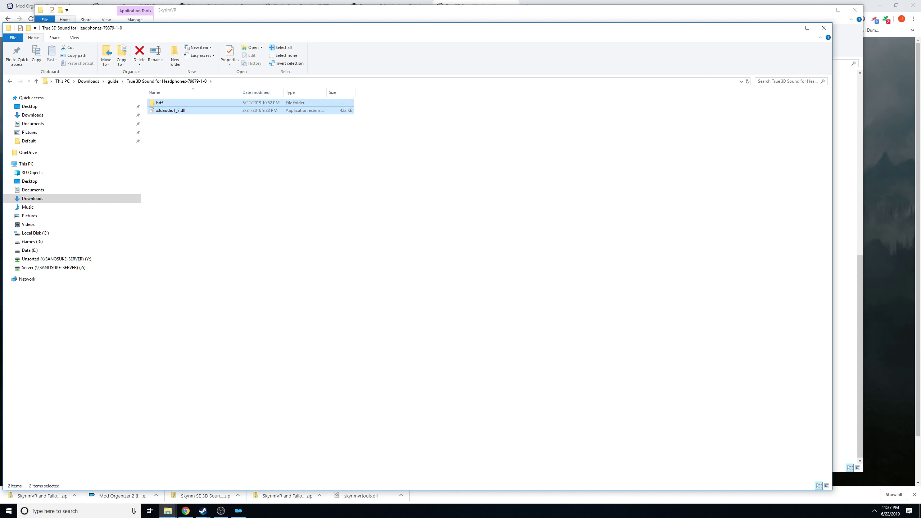
left_click(239, 511)
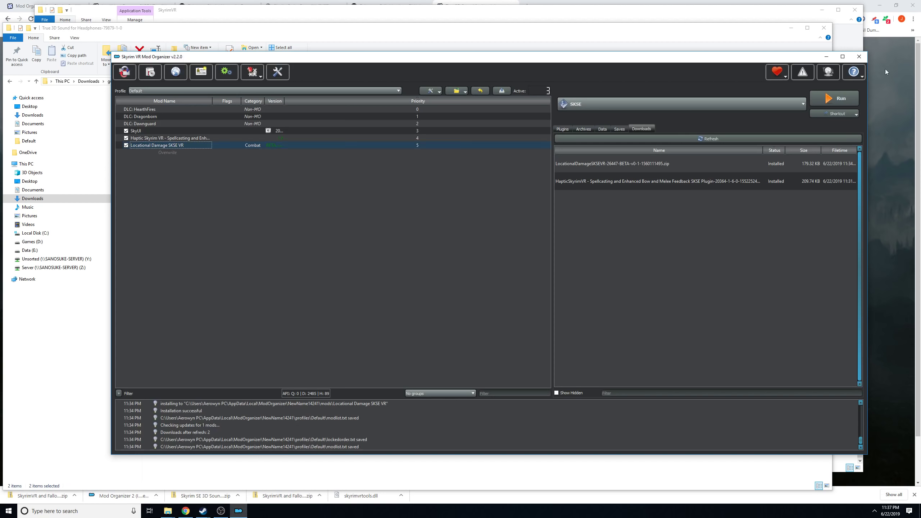
left_click(826, 57)
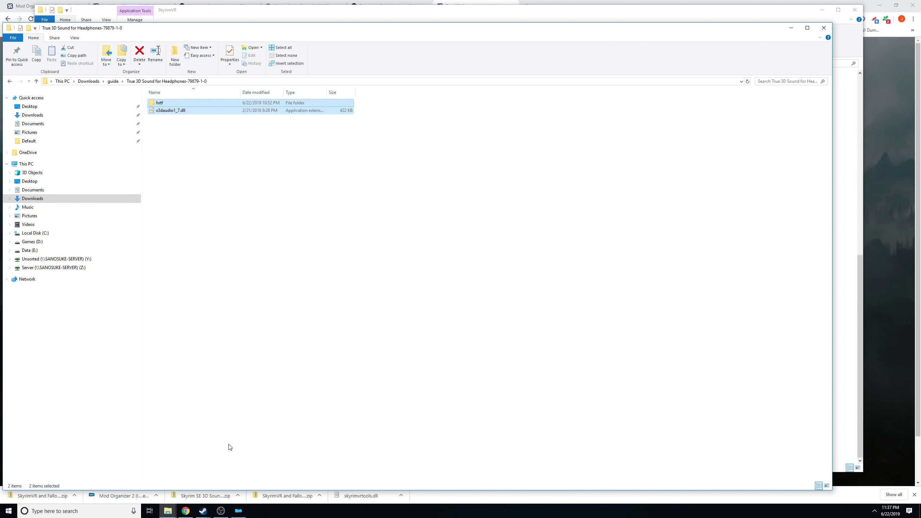
left_click(7, 511)
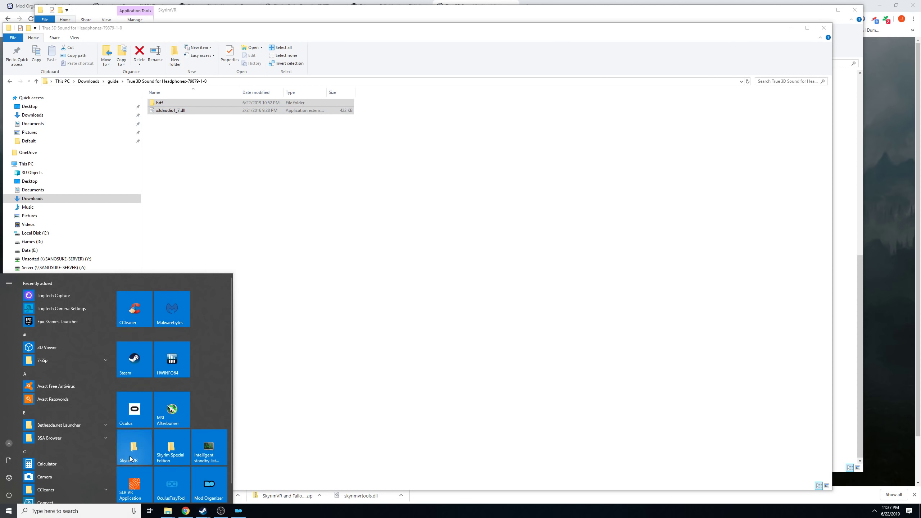
left_click(133, 454)
key("super+Right")
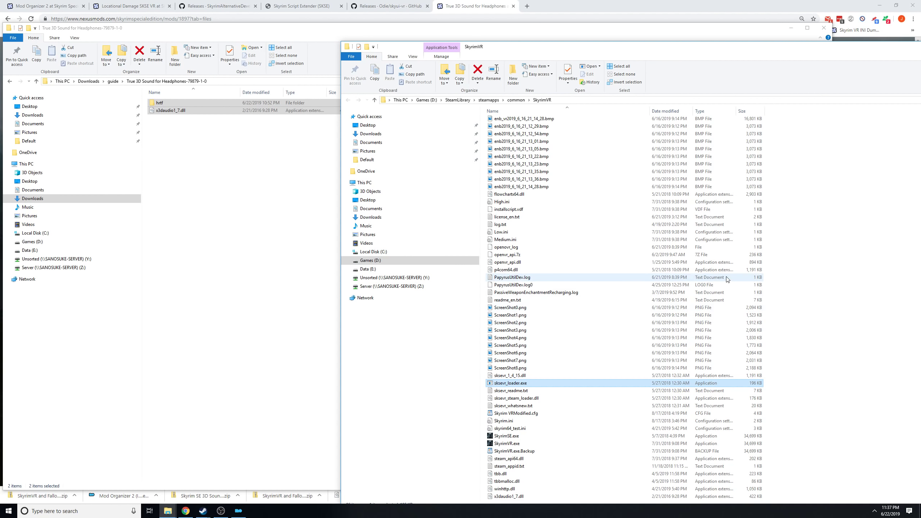
scroll(724, 279, "up", 3)
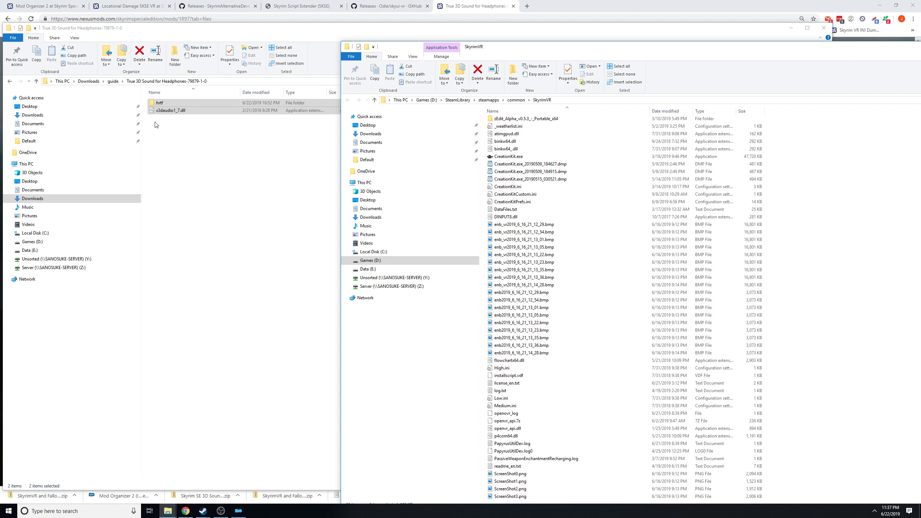
left_click_drag(169, 113, 806, 384)
left_click(437, 199)
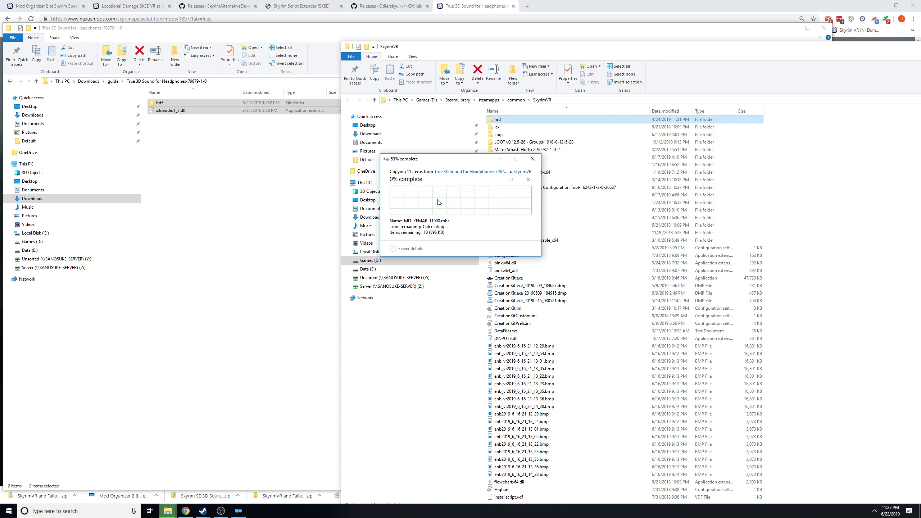
Close the SkyrimVR and True 3D Sound for Headphones folder windows.
left_click_drag(590, 49, 229, 32)
left_click(804, 38)
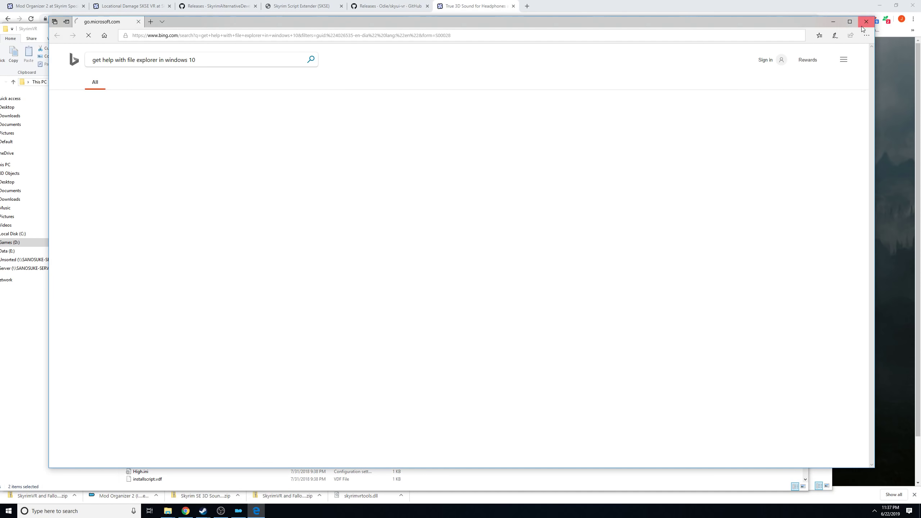
left_click(866, 21)
left_click(800, 29)
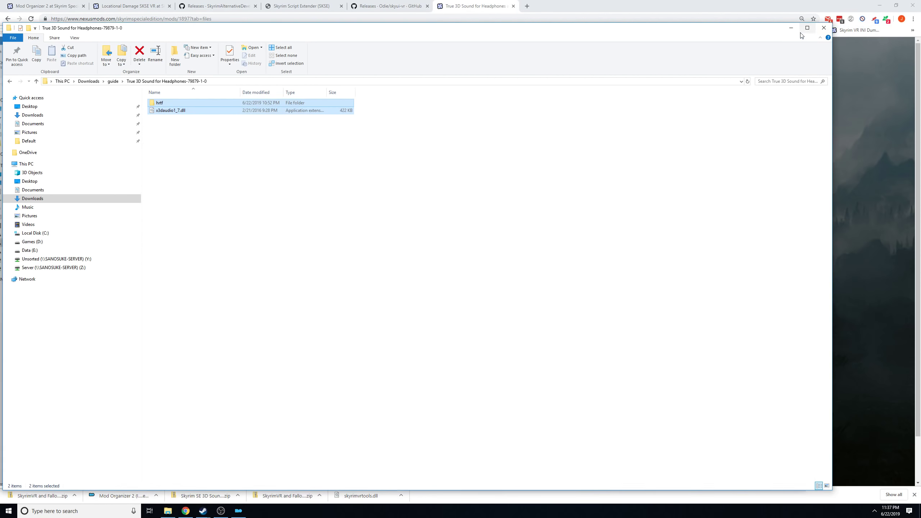
left_click(828, 31)
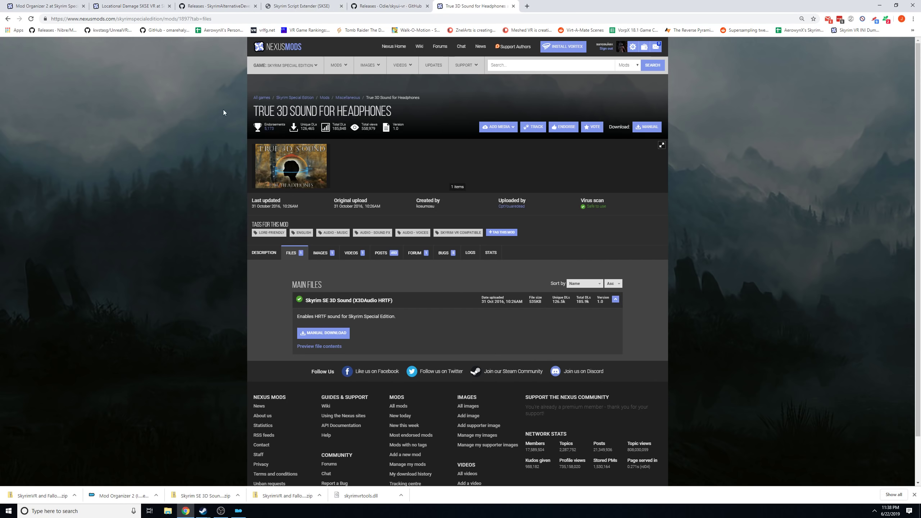
left_click(25, 5)
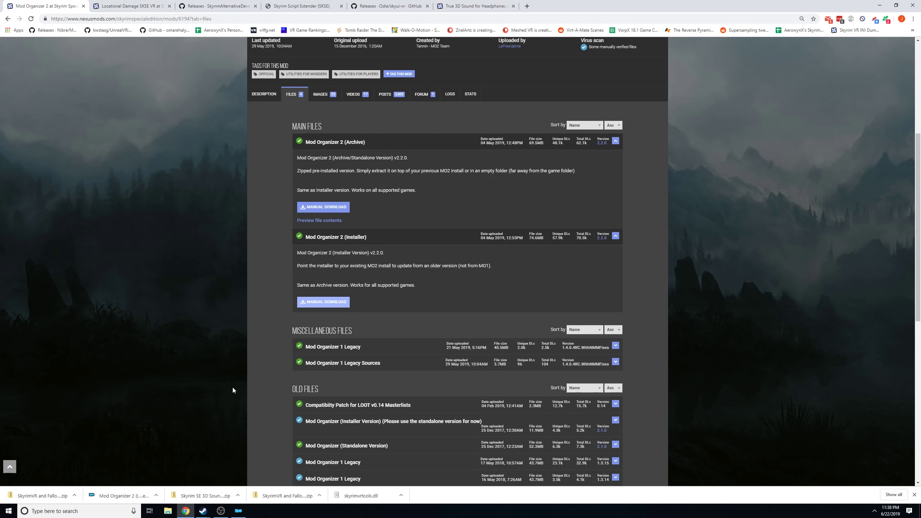
mouse_move(238, 511)
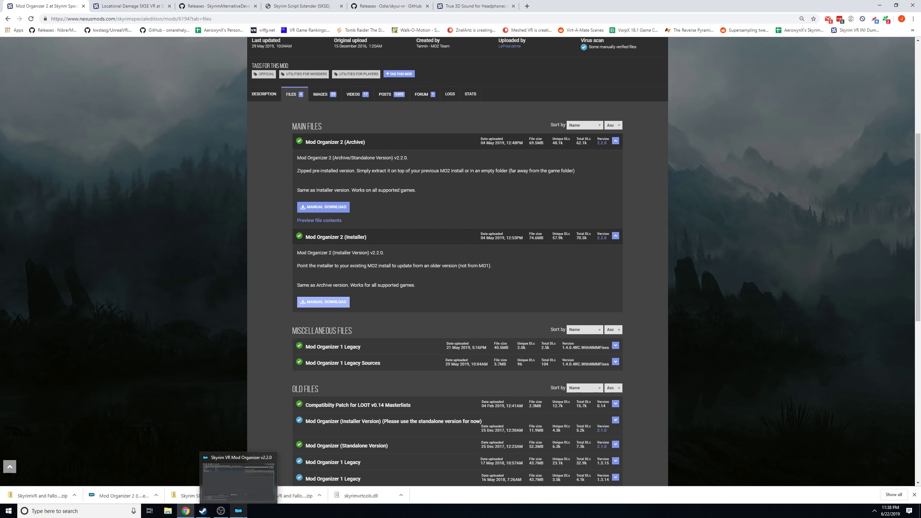
left_click(221, 510)
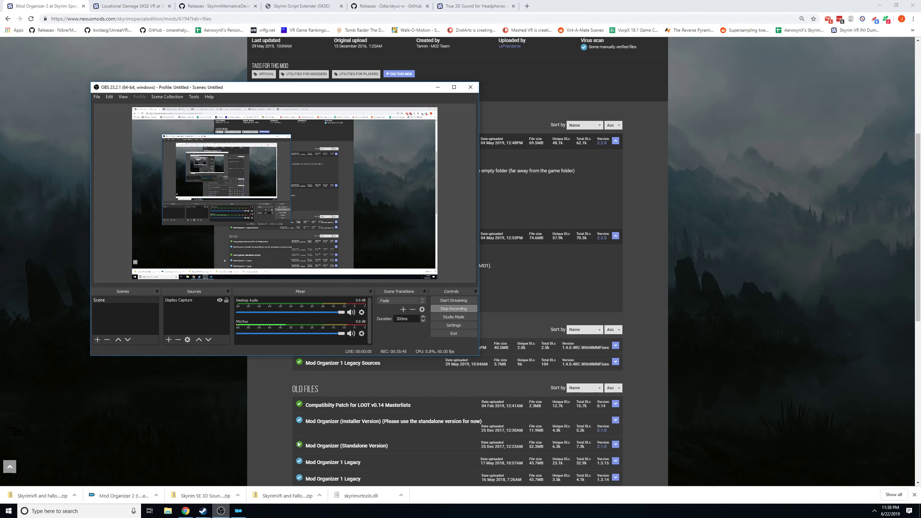